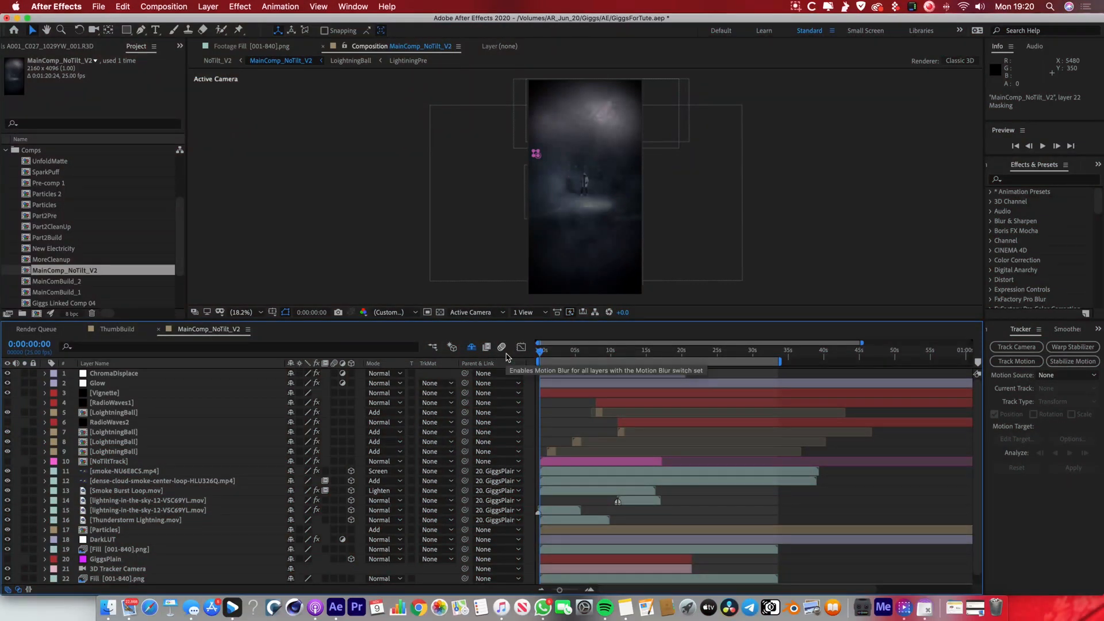
Go to 0:00:03:00 and hide every layer above AllBaseVideo so only the base footage shows.
{"action": "left_click", "coordinate": [550, 353]}
{"action": "left_click_drag", "start_coordinate": [550, 353], "coordinate": [561, 352]}
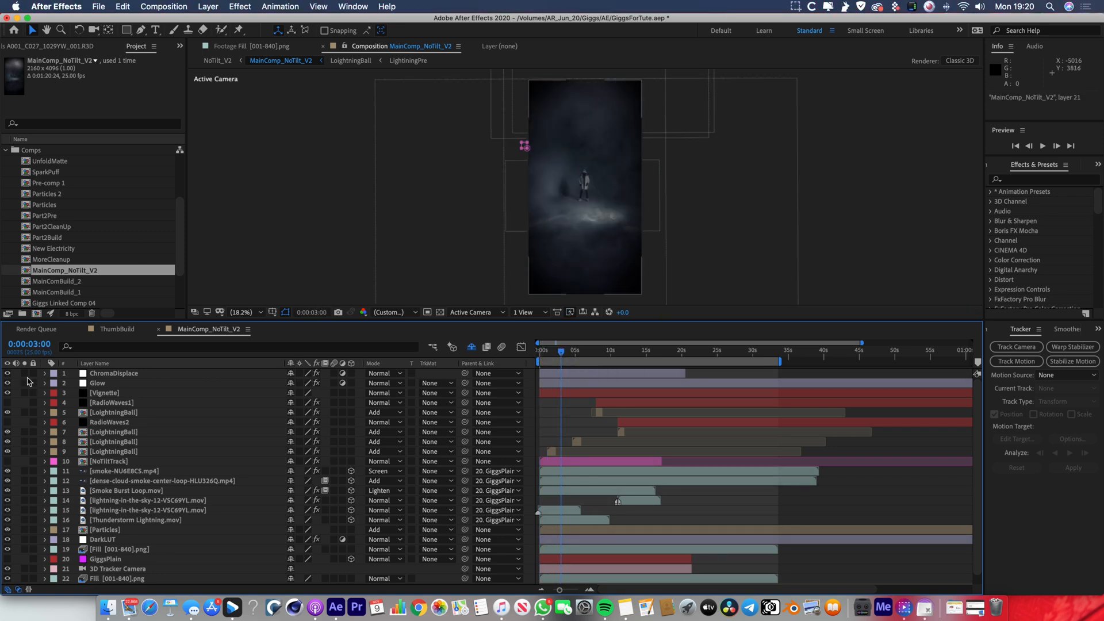
{"action": "left_click_drag", "start_coordinate": [8, 374], "coordinate": [8, 564]}
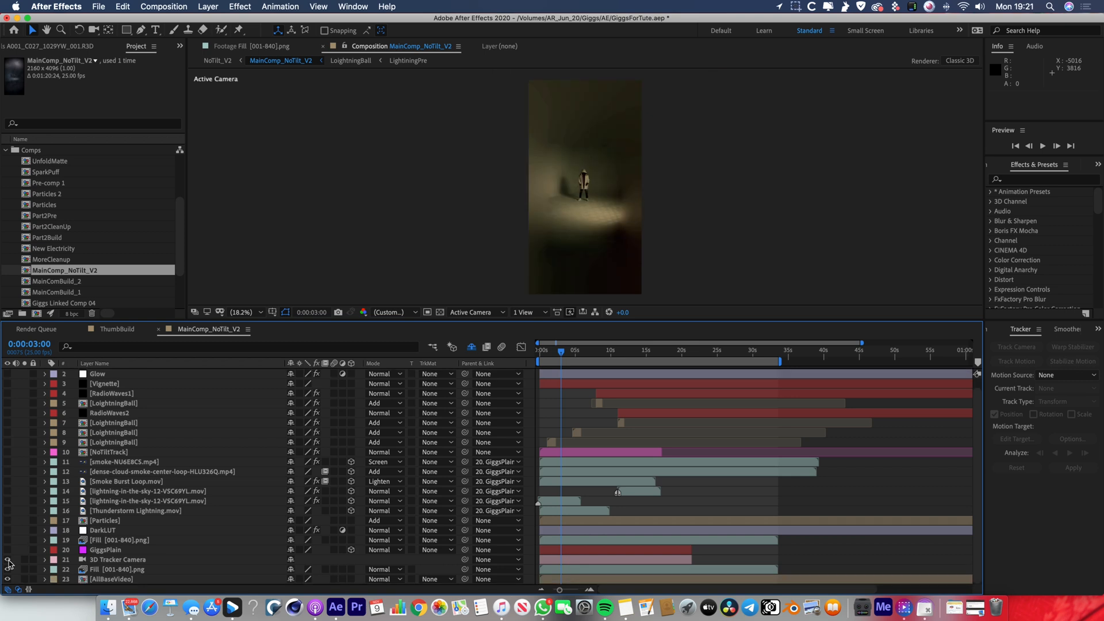
{"action": "left_click", "coordinate": [8, 560]}
{"action": "left_click", "coordinate": [8, 570]}
{"action": "left_click", "coordinate": [111, 580]}
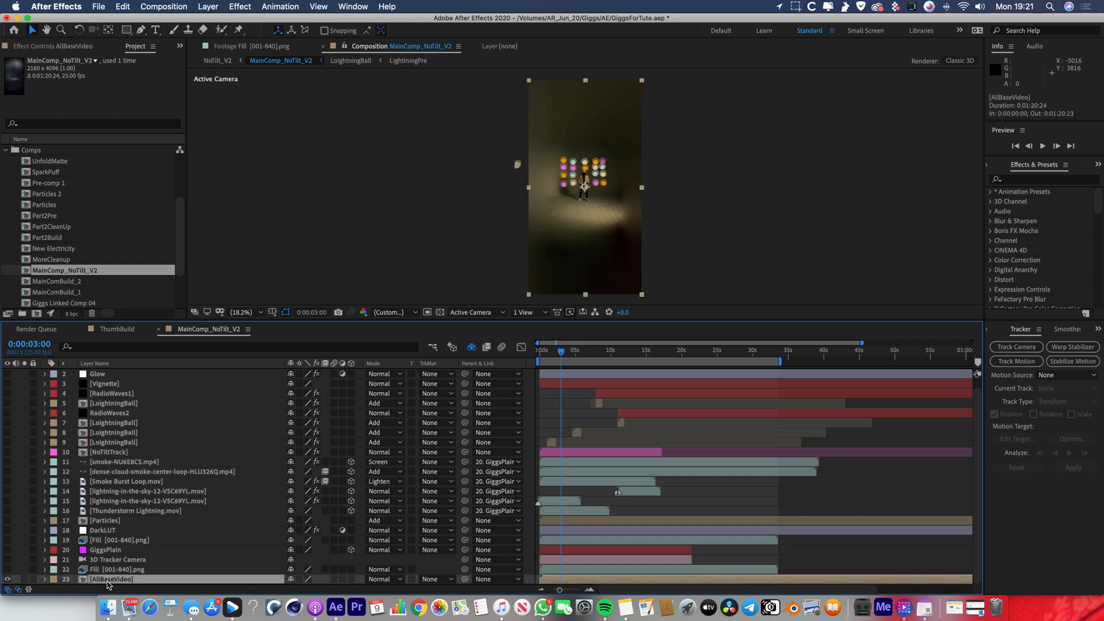
{"action": "left_click", "coordinate": [841, 556]}
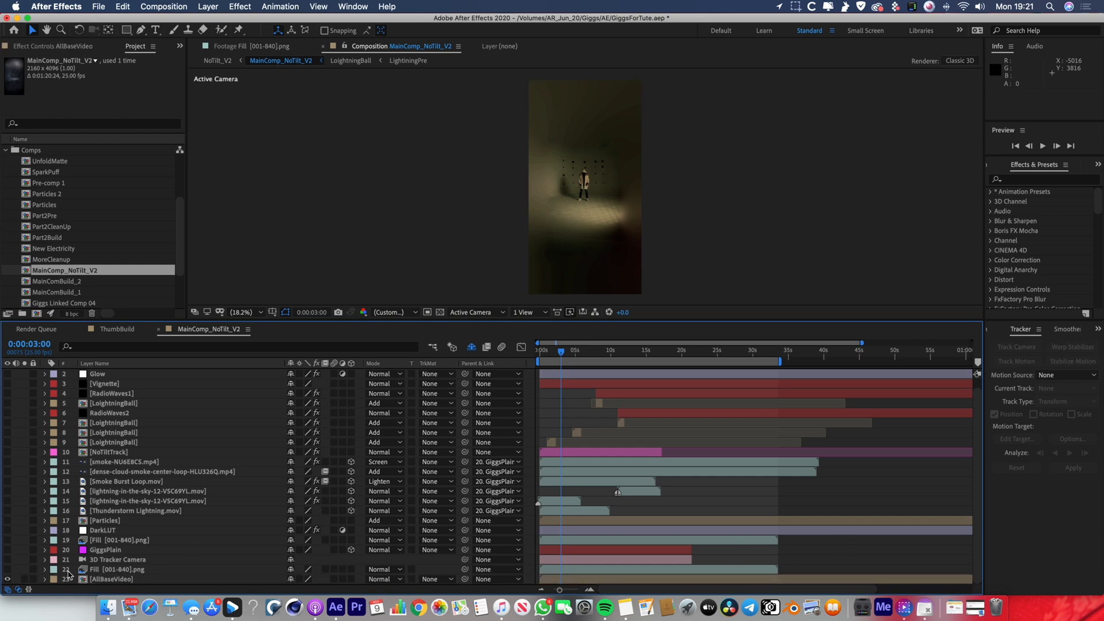
Open the AllBaseVideo precomposition and play back its opening seconds.
{"action": "double_click", "coordinate": [83, 580]}
{"action": "key", "text": "space"}
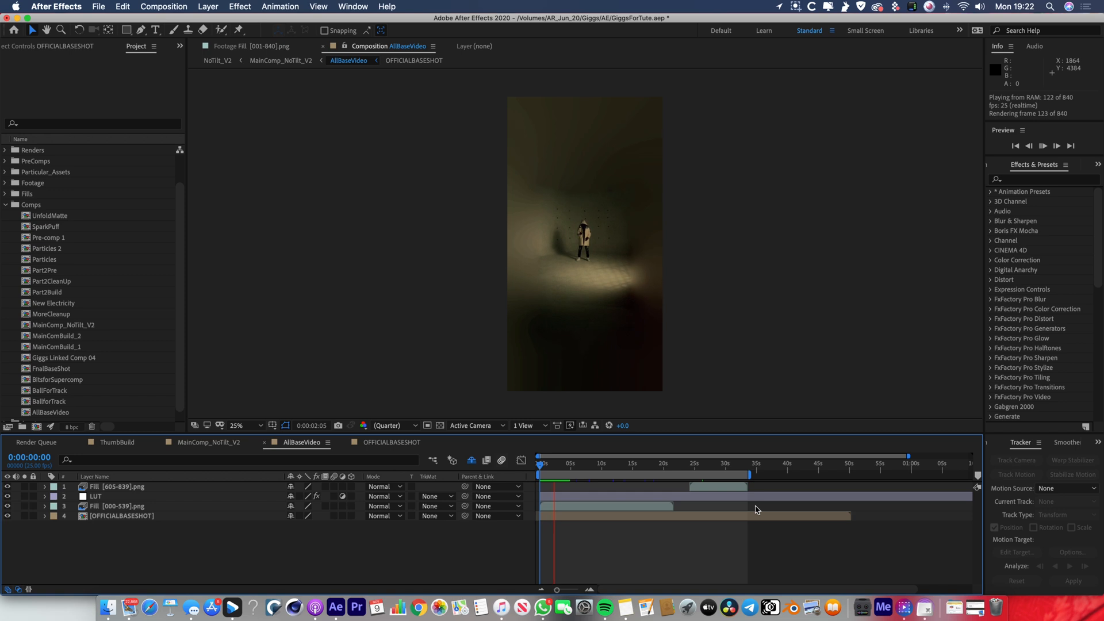
{"action": "key", "text": "space"}
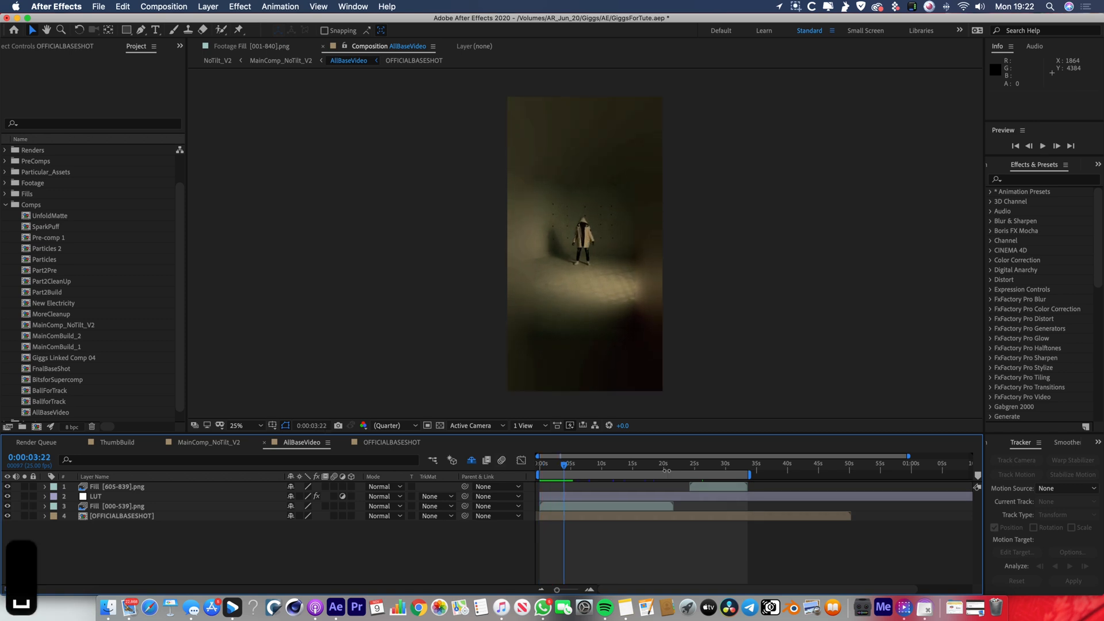
Check the AllBaseVideo footage at 0:00:25:17 and 0:00:02:17, and return to the first frame.
{"action": "left_click", "coordinate": [633, 470]}
{"action": "key", "text": "period"}
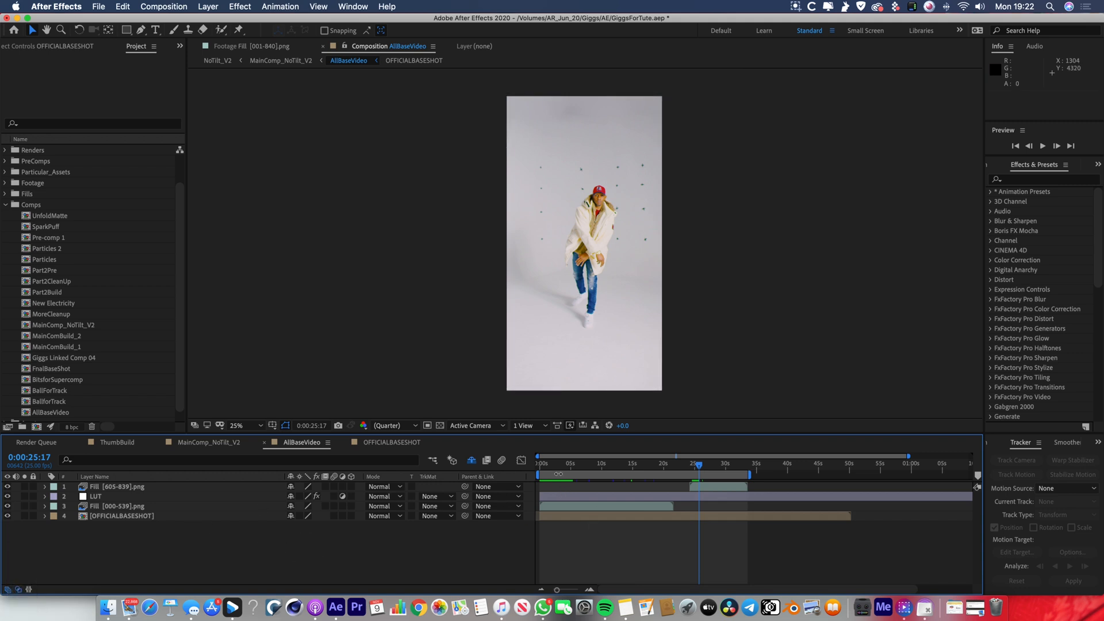
{"action": "left_click", "coordinate": [556, 467]}
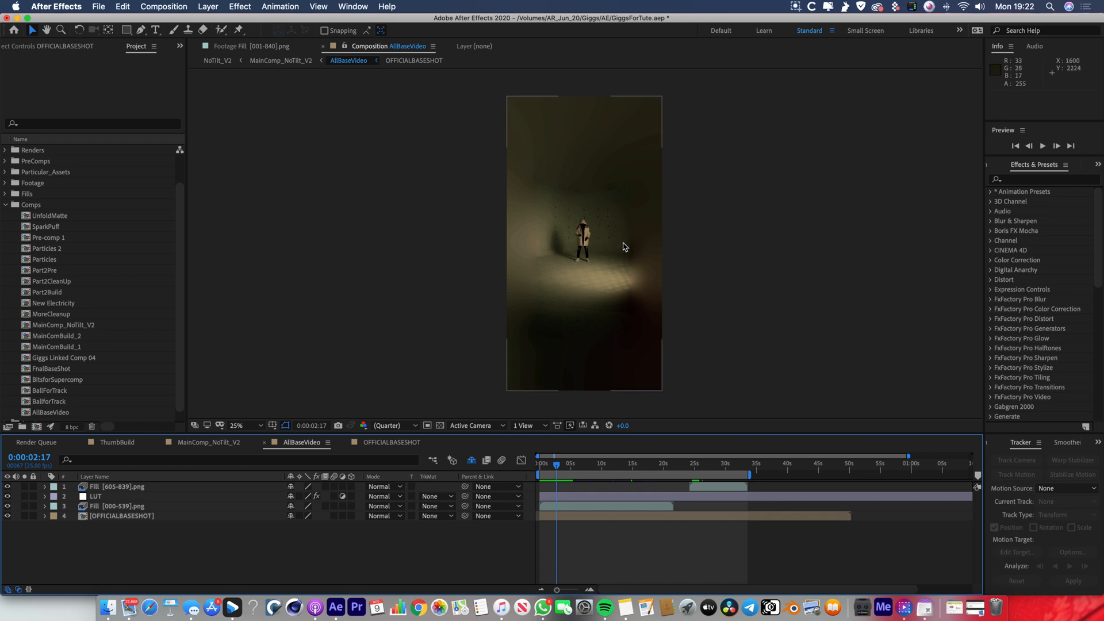
{"action": "key", "text": "Home"}
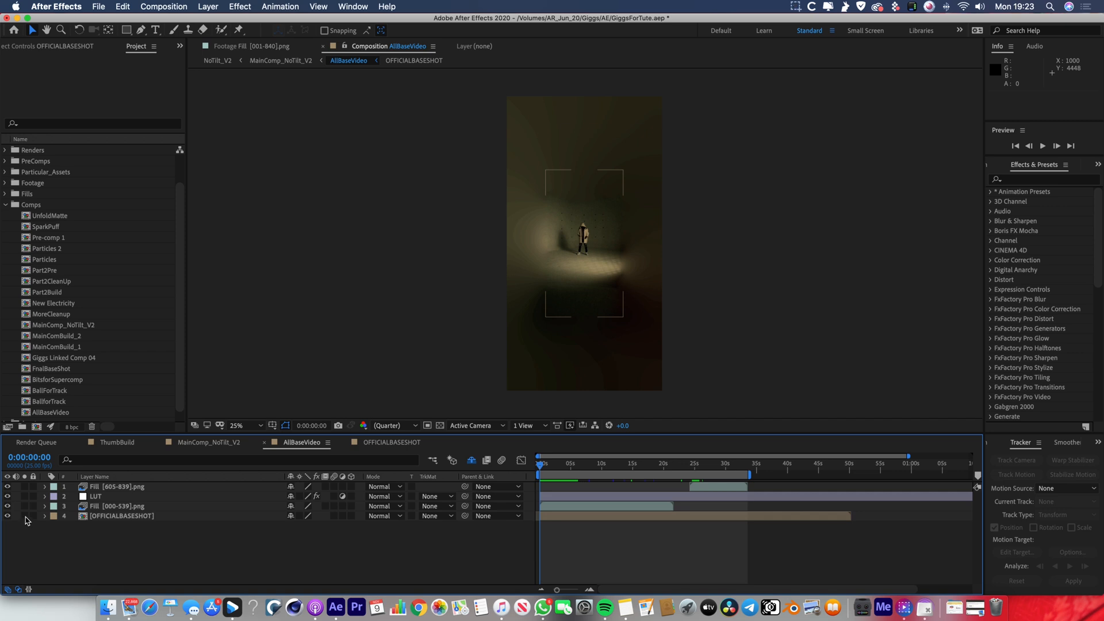
Solo the OFFICIALBASESHOT layer and preview it from the start of the composition.
{"action": "left_click", "coordinate": [25, 517]}
{"action": "left_click_drag", "start_coordinate": [565, 466], "coordinate": [473, 467]}
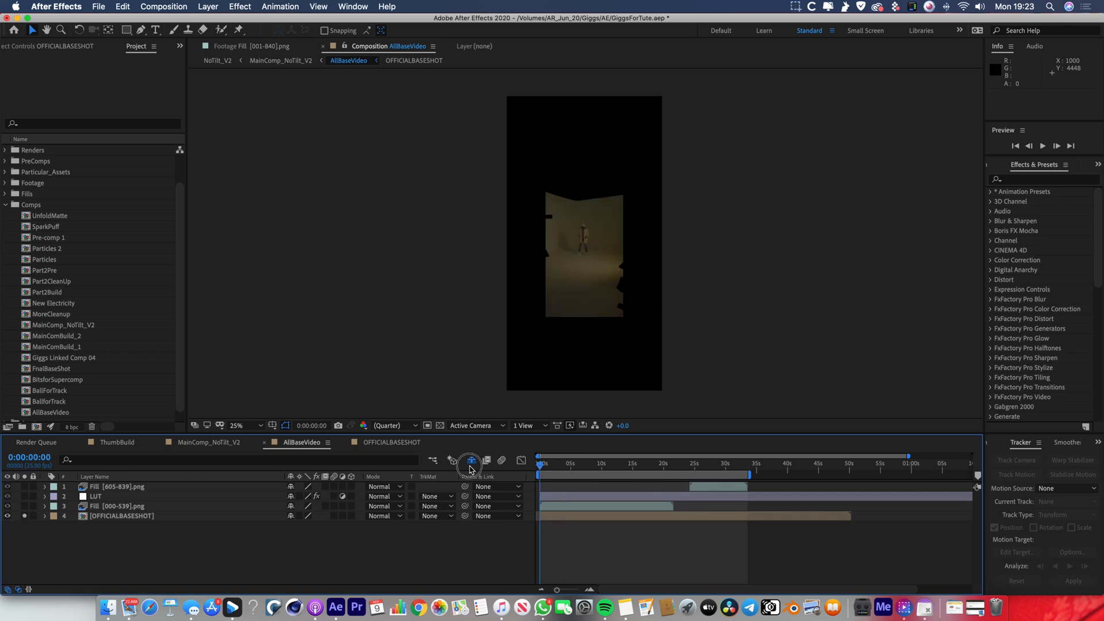
{"action": "key", "text": "space"}
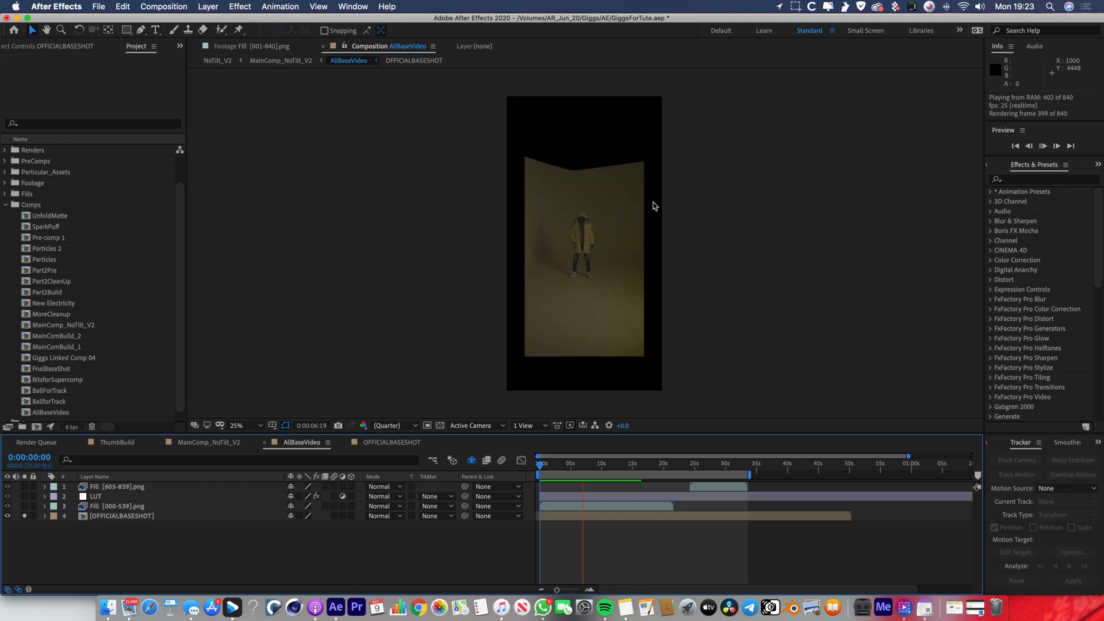
Reveal the OFFICIALBASESHOT layer's keyframes, go to 0:00:25:02 and play back its scale animation.
{"action": "key", "text": "u"}
{"action": "left_click_drag", "start_coordinate": [605, 488], "coordinate": [696, 490]}
{"action": "key", "text": "space"}
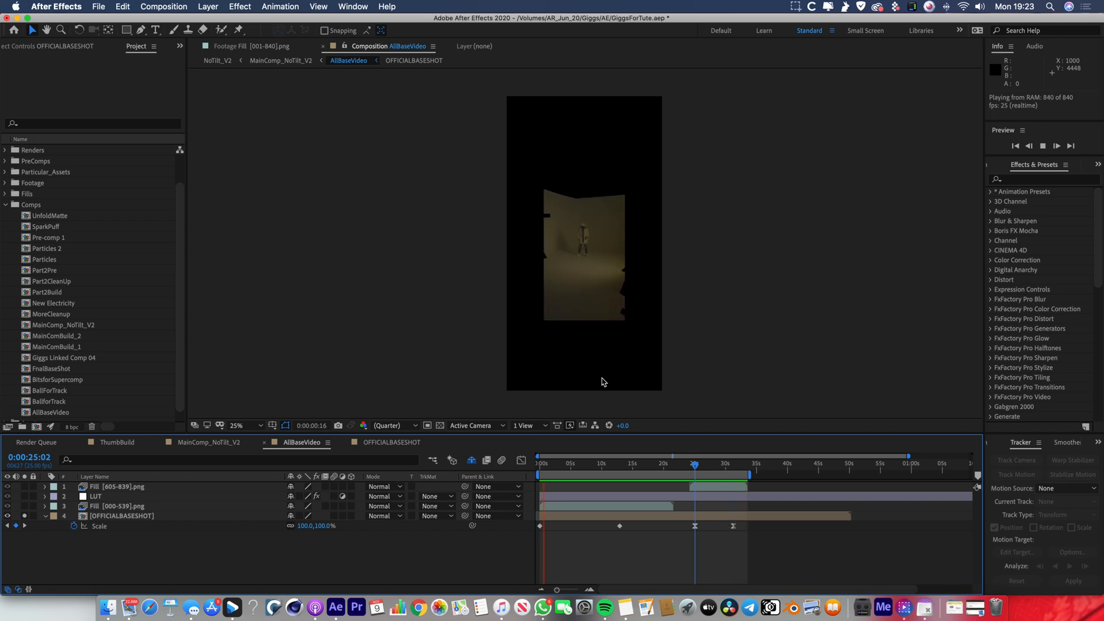
{"action": "key", "text": "space"}
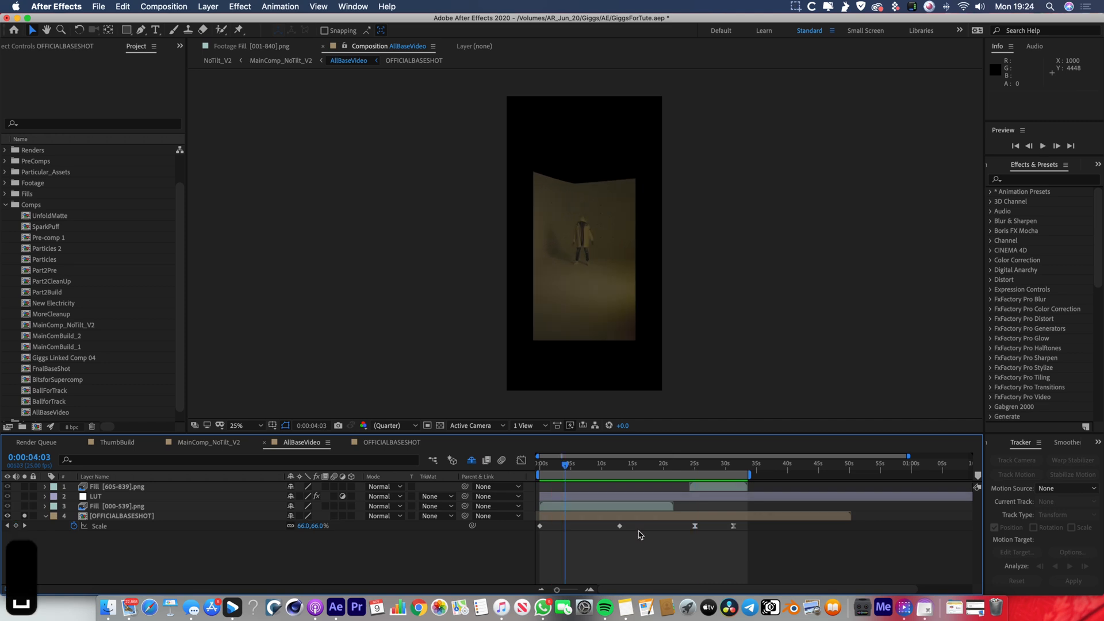
Solo the Fill [000-539].png layer alongside OFFICIALBASESHOT to examine how the fill extends the masked footage.
{"action": "left_click", "coordinate": [613, 510]}
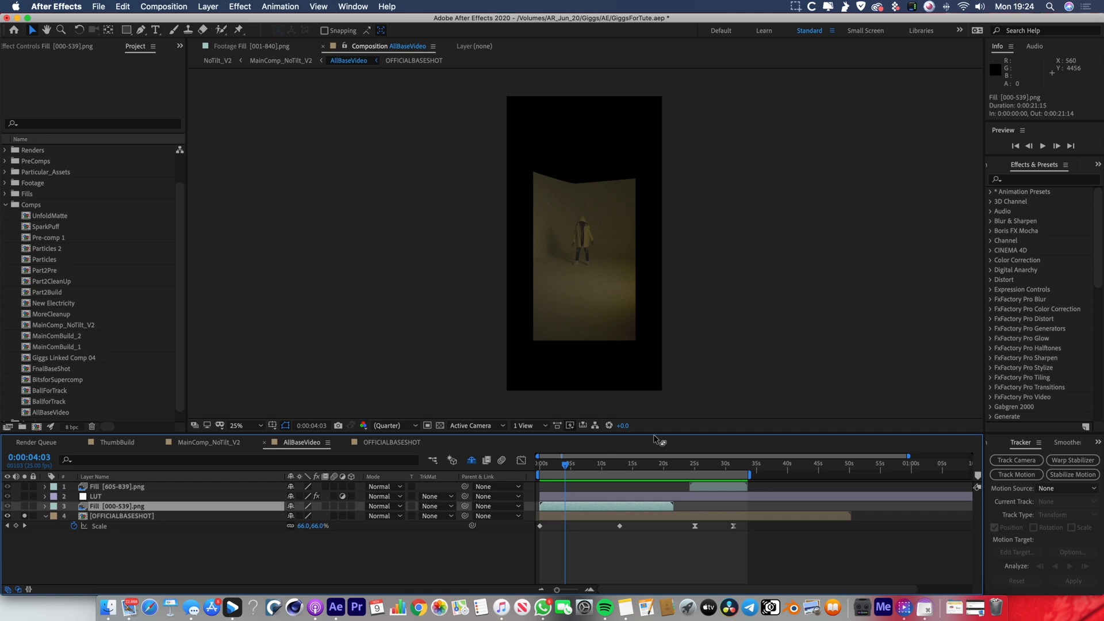
{"action": "left_click", "coordinate": [112, 564]}
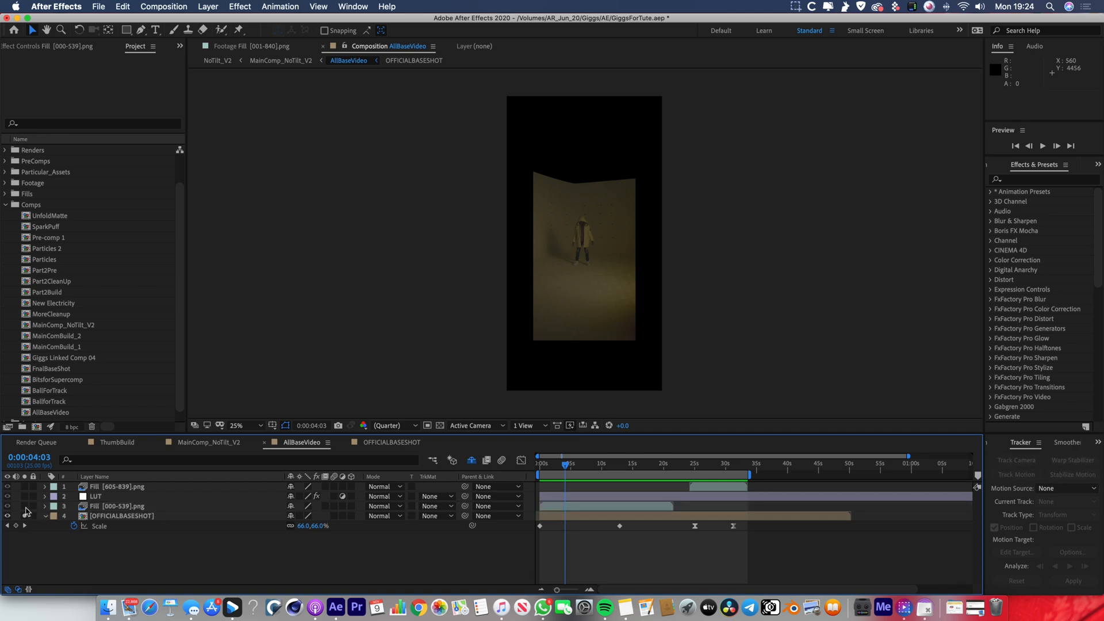
{"action": "left_click", "coordinate": [24, 506]}
{"action": "left_click", "coordinate": [102, 520]}
{"action": "left_click", "coordinate": [105, 518]}
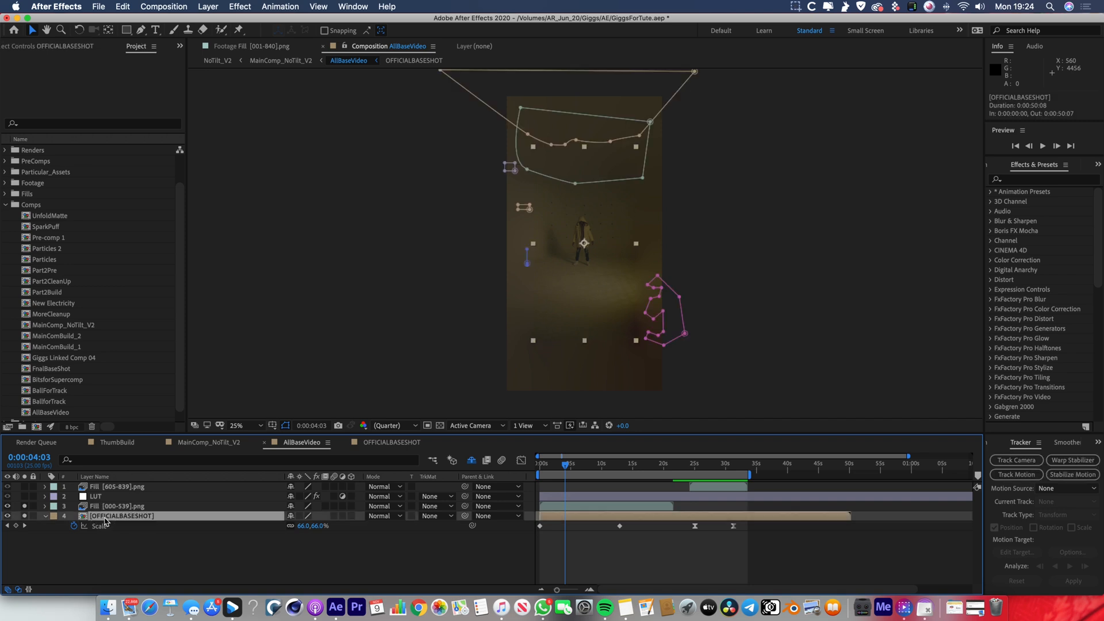
{"action": "left_click", "coordinate": [228, 577]}
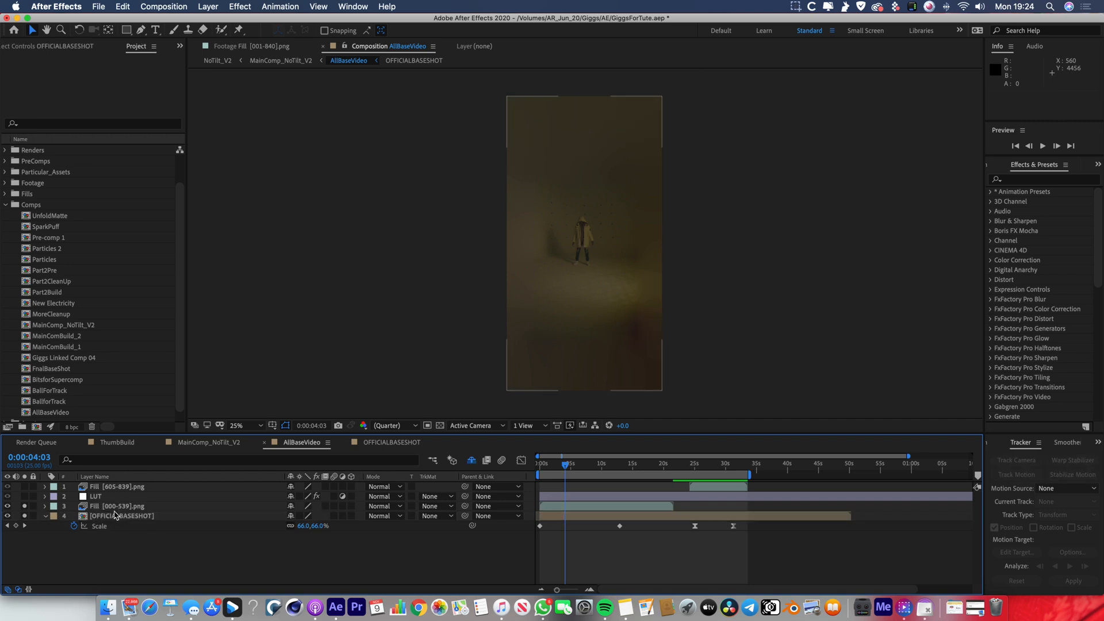
{"action": "left_click", "coordinate": [116, 516]}
{"action": "left_click", "coordinate": [248, 572]}
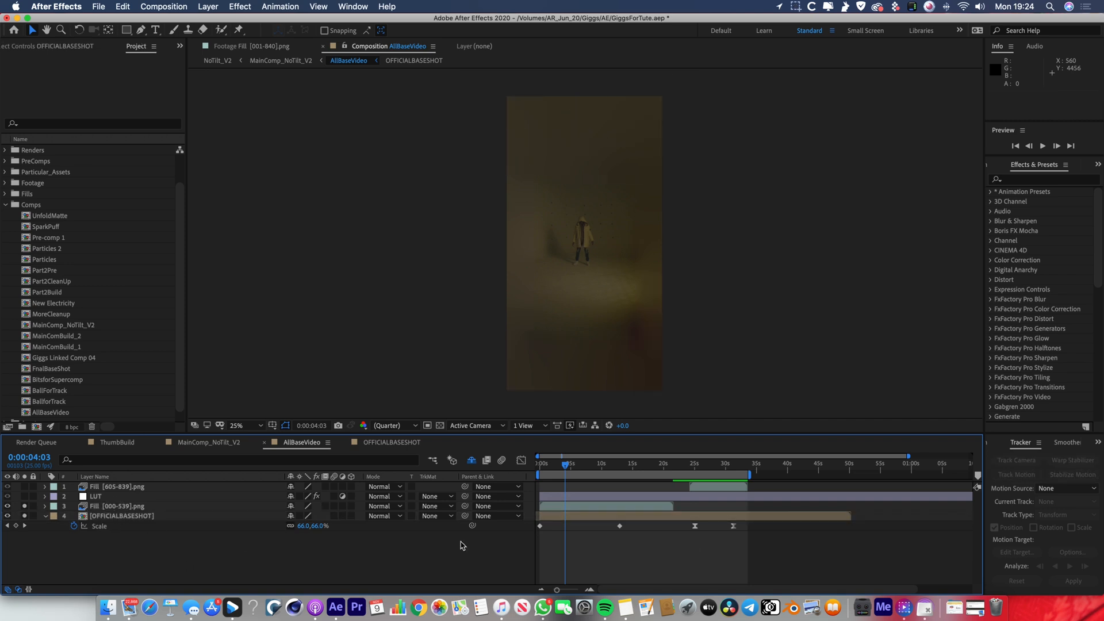
Select the OFFICIALBASESHOT layer and show the Content-Aware Fill settings in full.
{"action": "left_click", "coordinate": [700, 517]}
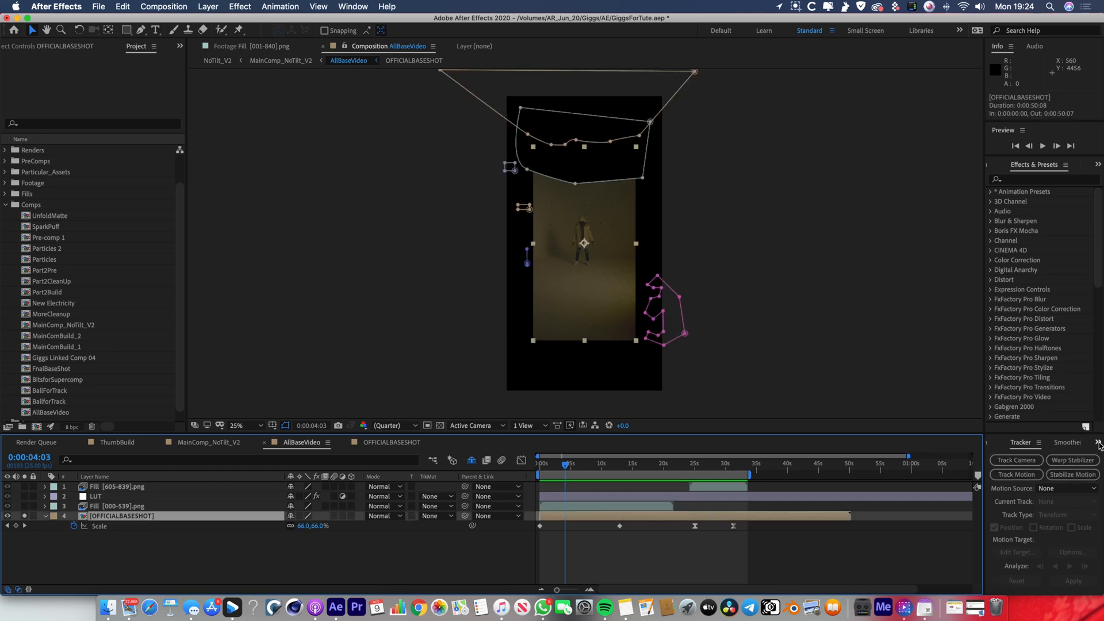
{"action": "left_click", "coordinate": [1098, 443]}
{"action": "left_click", "coordinate": [1063, 496]}
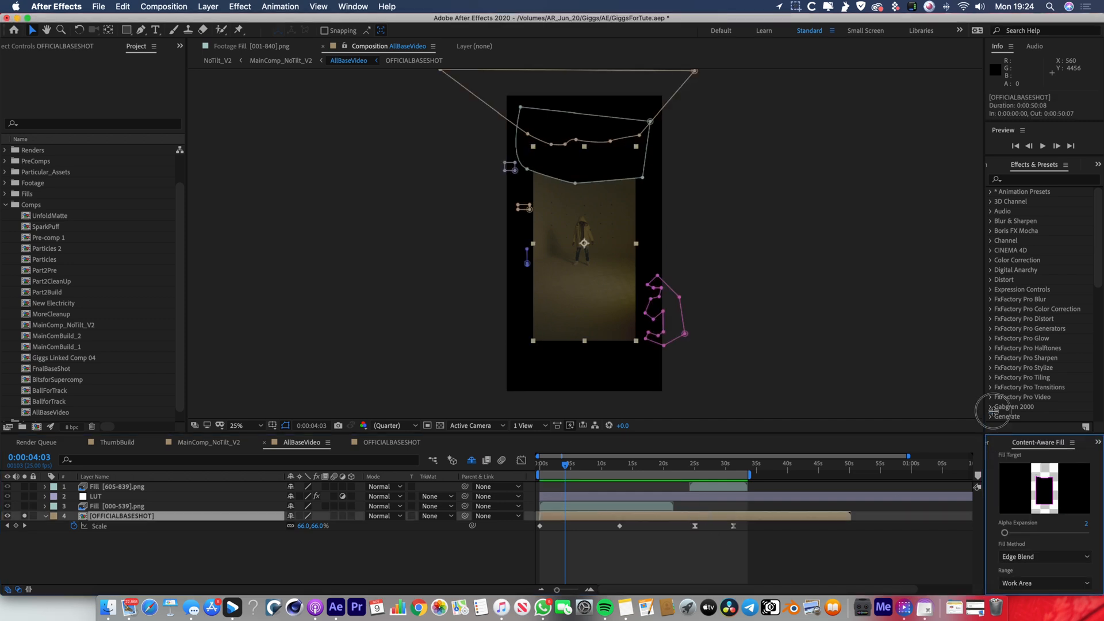
{"action": "left_click_drag", "start_coordinate": [992, 436], "coordinate": [992, 331]}
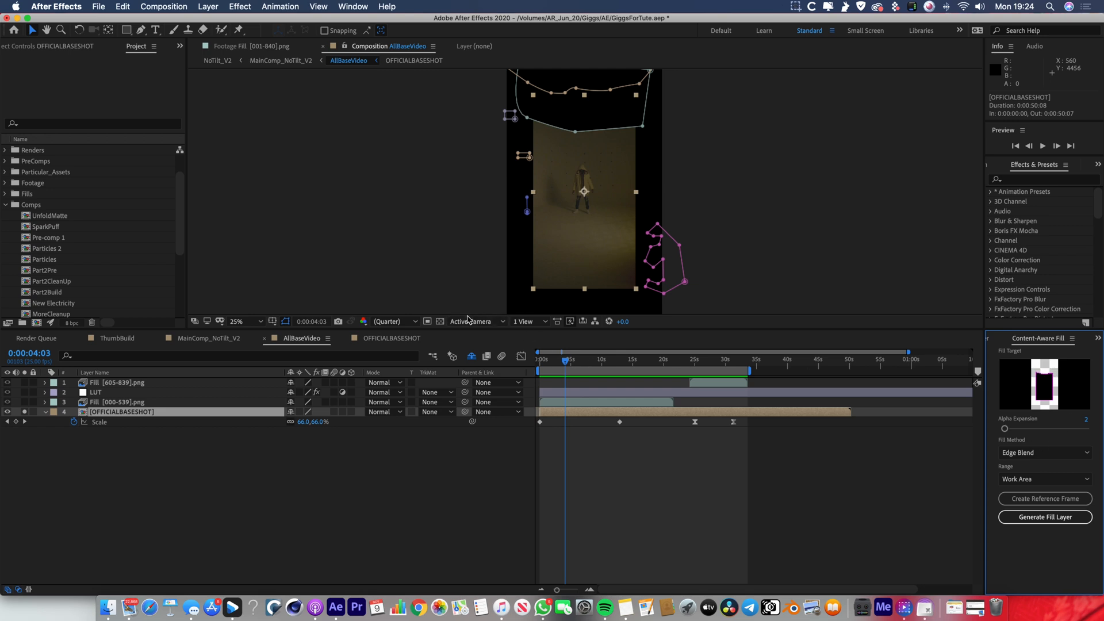
Check the empty areas around the footage with the transparency grid, and enlarge the composition view again.
{"action": "left_click", "coordinate": [441, 323]}
{"action": "left_click", "coordinate": [440, 322]}
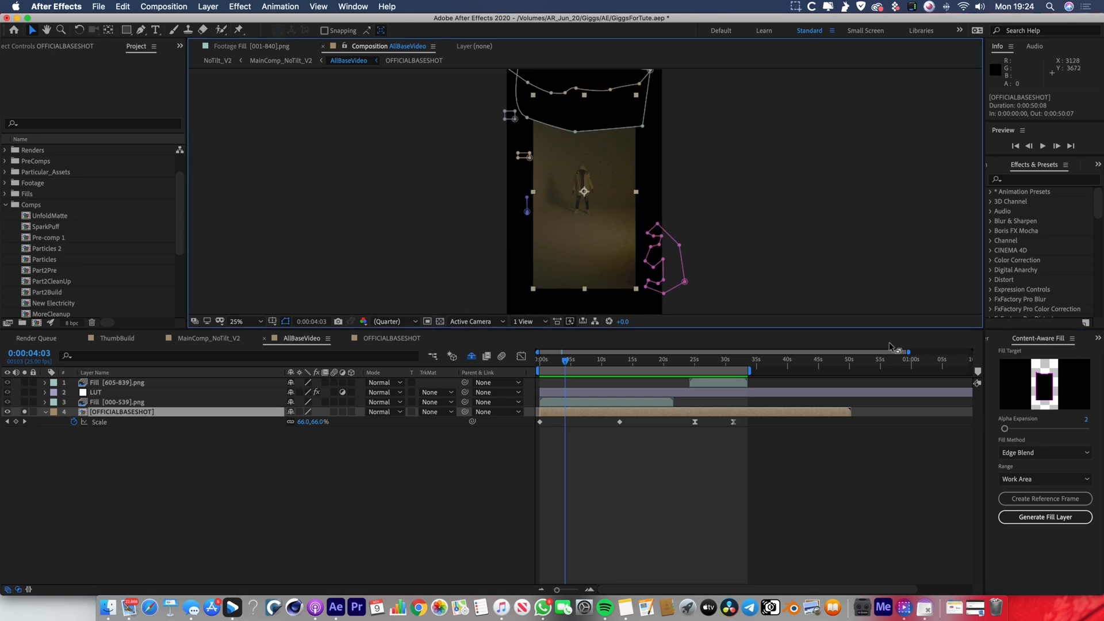
{"action": "left_click_drag", "start_coordinate": [308, 329], "coordinate": [309, 423]}
{"action": "left_click", "coordinate": [890, 546]}
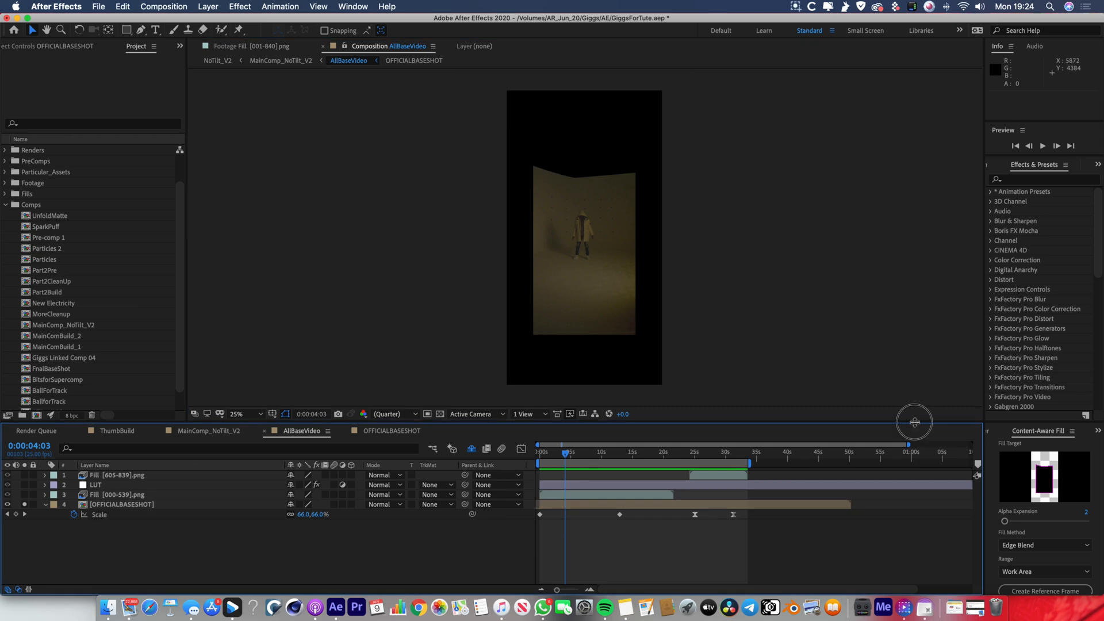
{"action": "left_click_drag", "start_coordinate": [914, 422], "coordinate": [914, 390]}
Examine the tracking markers on the wall behind the figure, and choose Edge Blend as the Content-Aware Fill method.
{"action": "key", "text": "period"}
{"action": "key", "text": "period"}
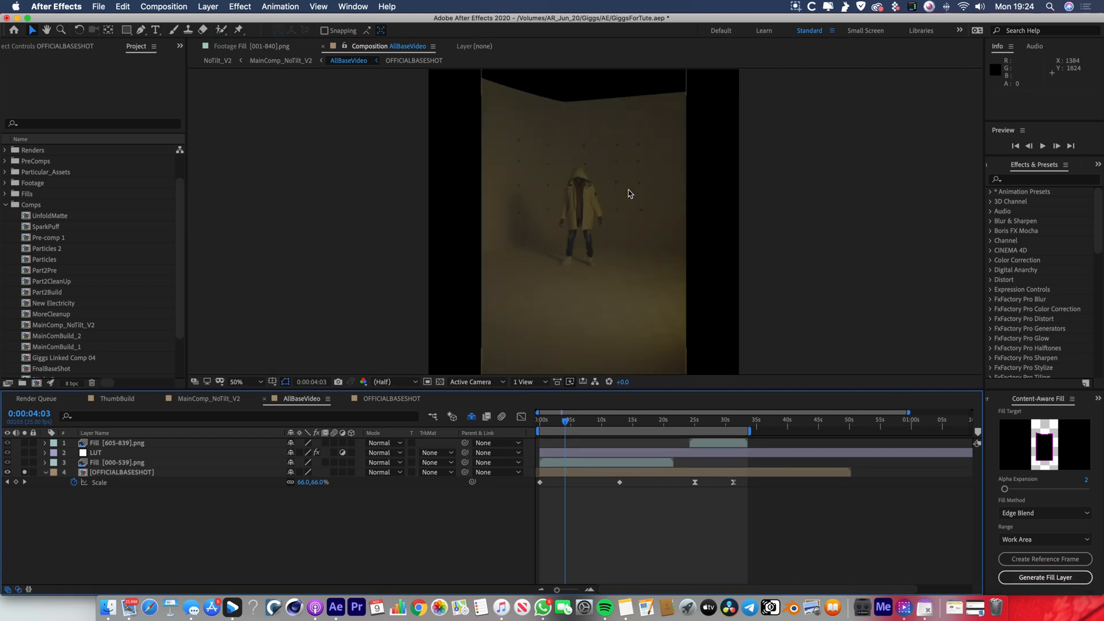
{"action": "key", "text": "period"}
{"action": "key", "text": "h"}
{"action": "left_click_drag", "start_coordinate": [661, 227], "coordinate": [649, 345]}
{"action": "key", "text": "v"}
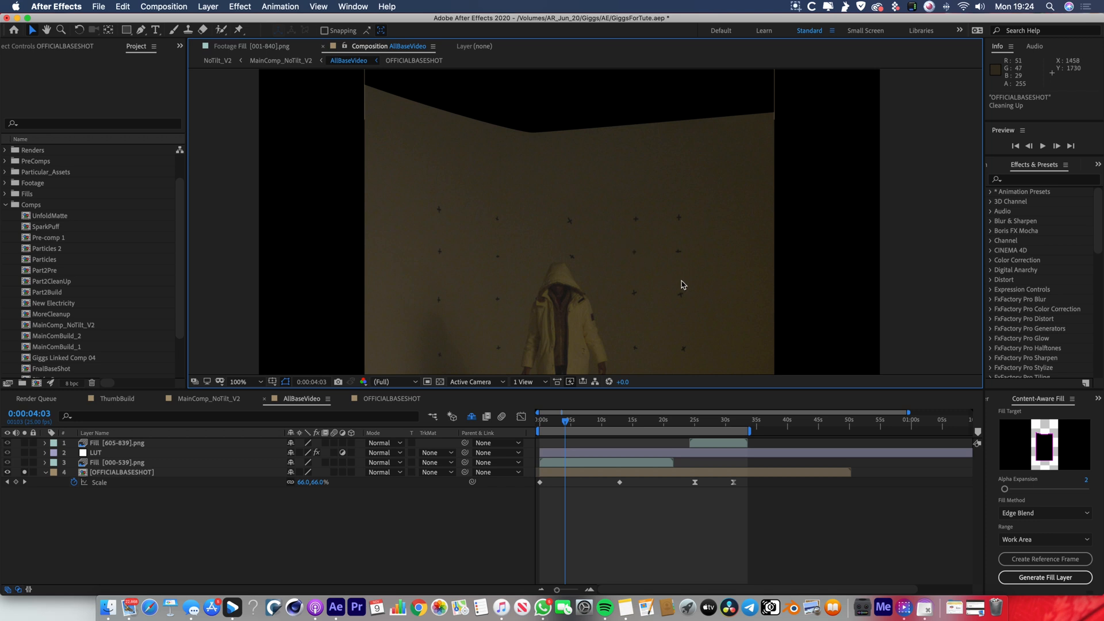
{"action": "key", "text": "comma"}
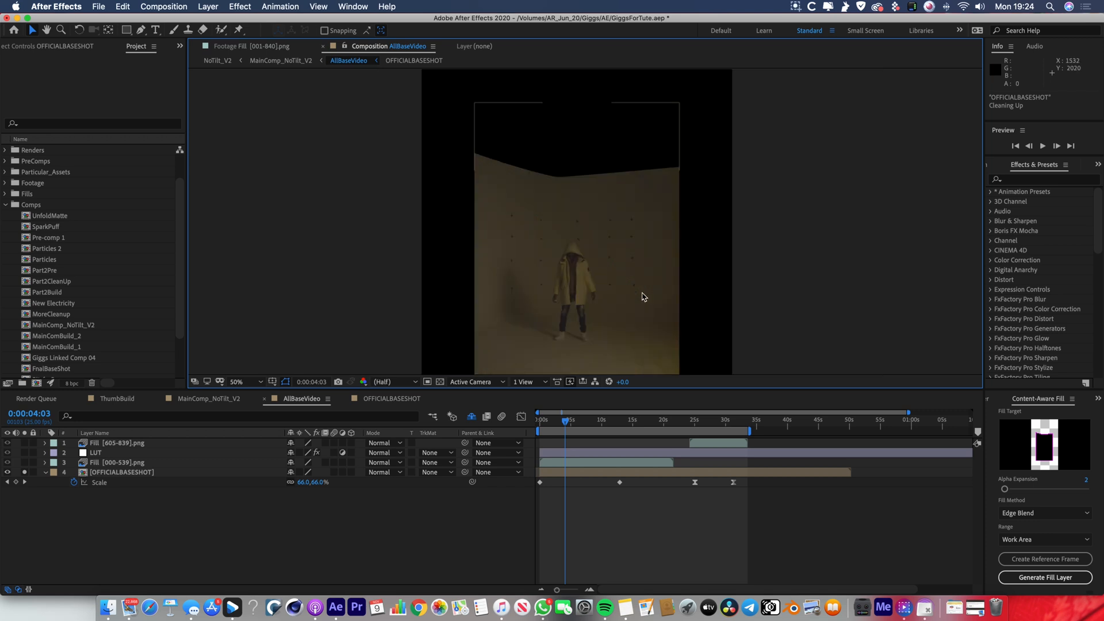
{"action": "left_click", "coordinate": [1063, 512]}
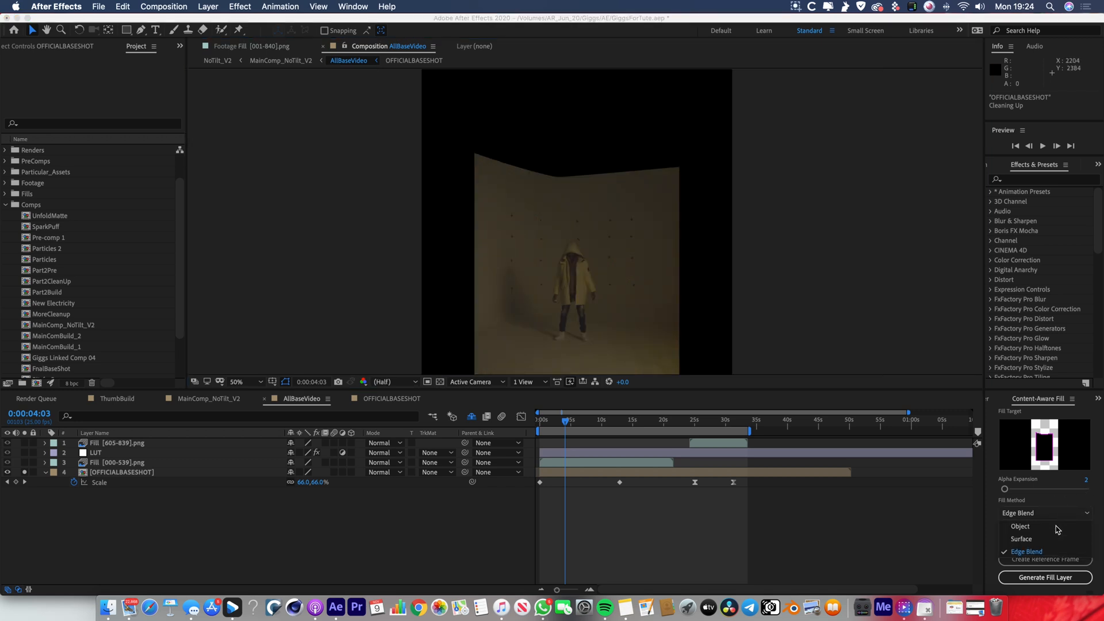
{"action": "left_click", "coordinate": [1042, 551]}
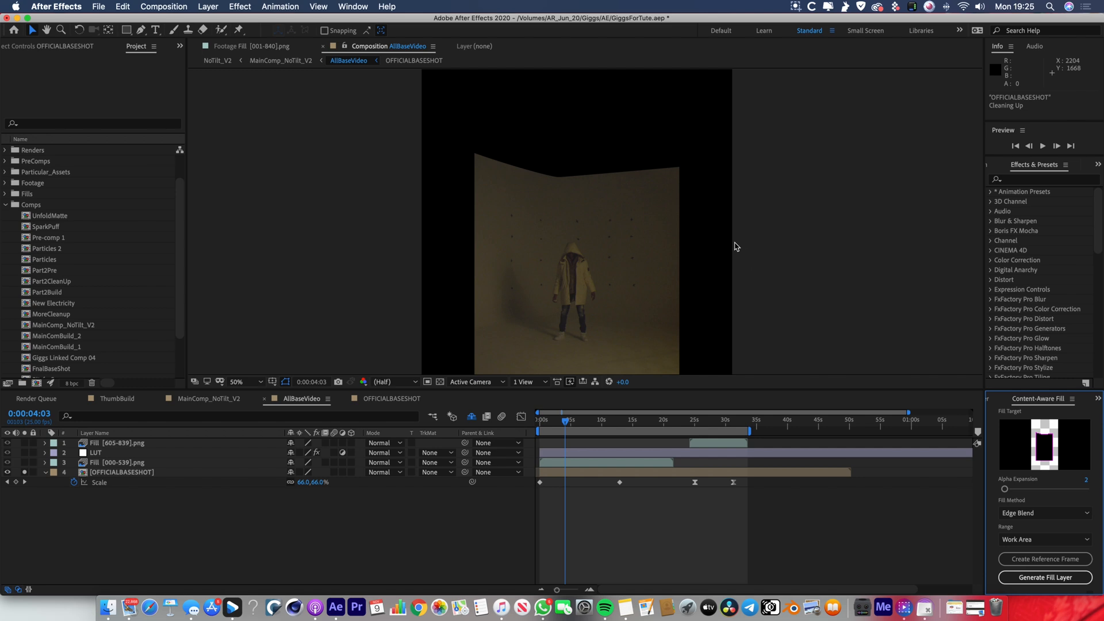
Pull the lower middle vertex of Mask 2 on OFFICIALBASESHOT upward to expose the studio ceiling, and restore the mask.
{"action": "left_click", "coordinate": [110, 471]}
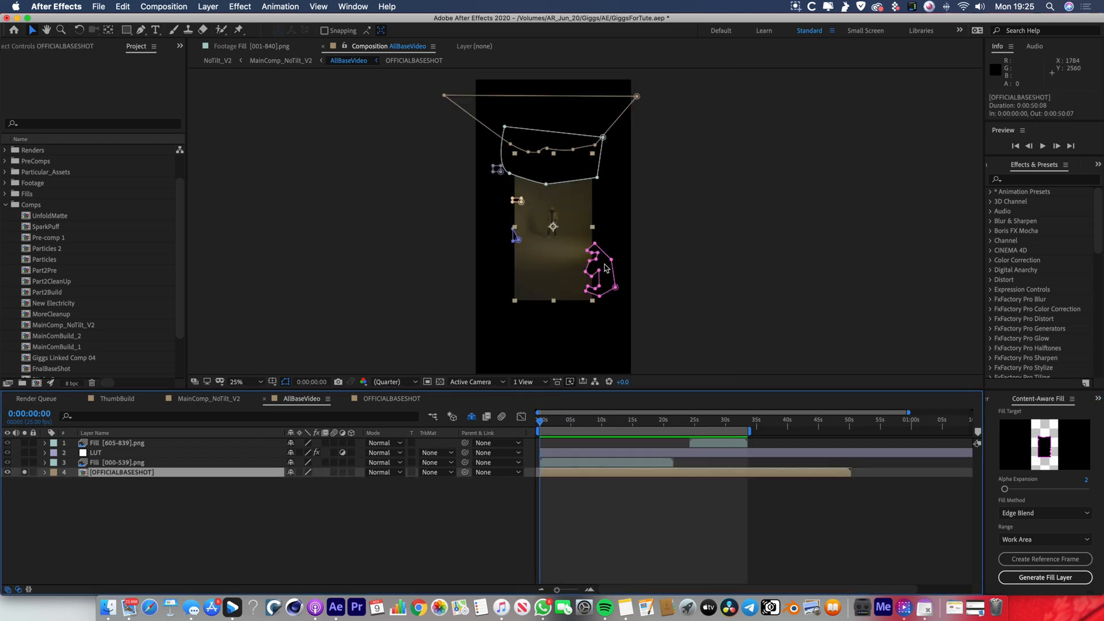
{"action": "key", "text": "period"}
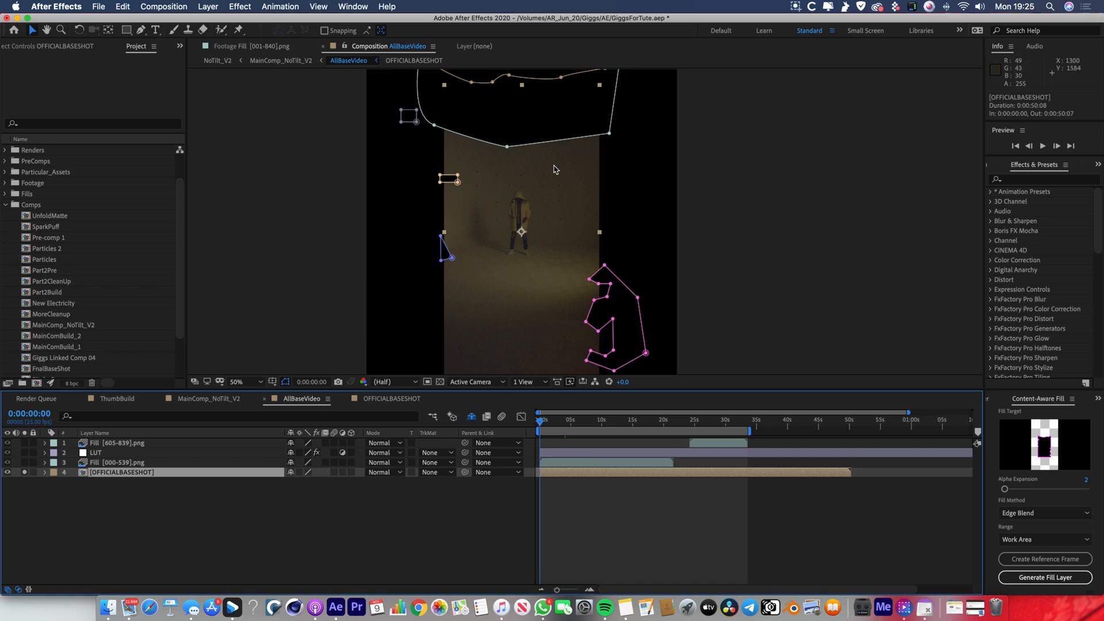
{"action": "left_click_drag", "start_coordinate": [507, 148], "coordinate": [547, 381]}
{"action": "key", "text": "period"}
{"action": "key", "text": "space"}
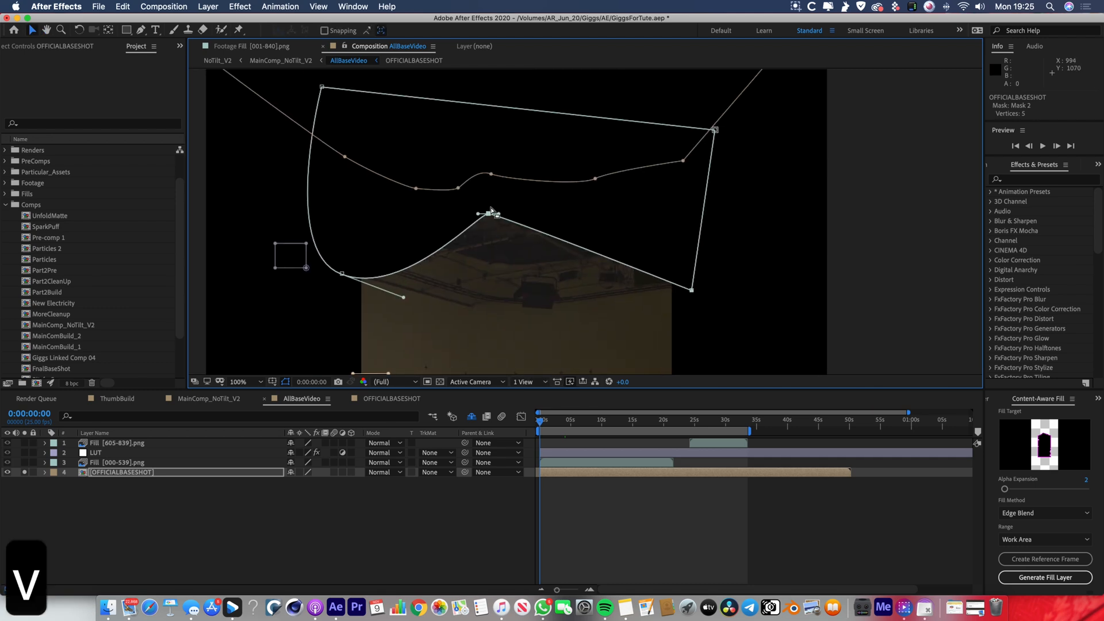
{"action": "left_click", "coordinate": [525, 277]}
{"action": "left_click_drag", "start_coordinate": [525, 277], "coordinate": [538, 216]}
{"action": "key", "text": "comma"}
{"action": "key", "text": "comma"}
{"action": "key", "text": "period"}
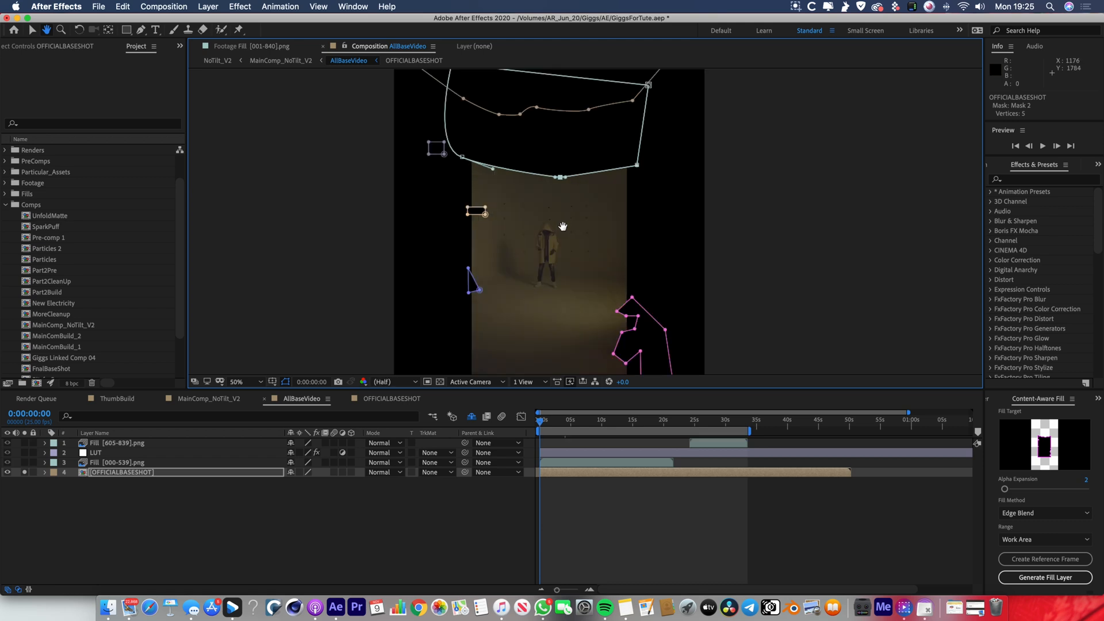
Deselect the mask and solo the Fill [000-539].png layer together with the base shot.
{"action": "left_click", "coordinate": [33, 496]}
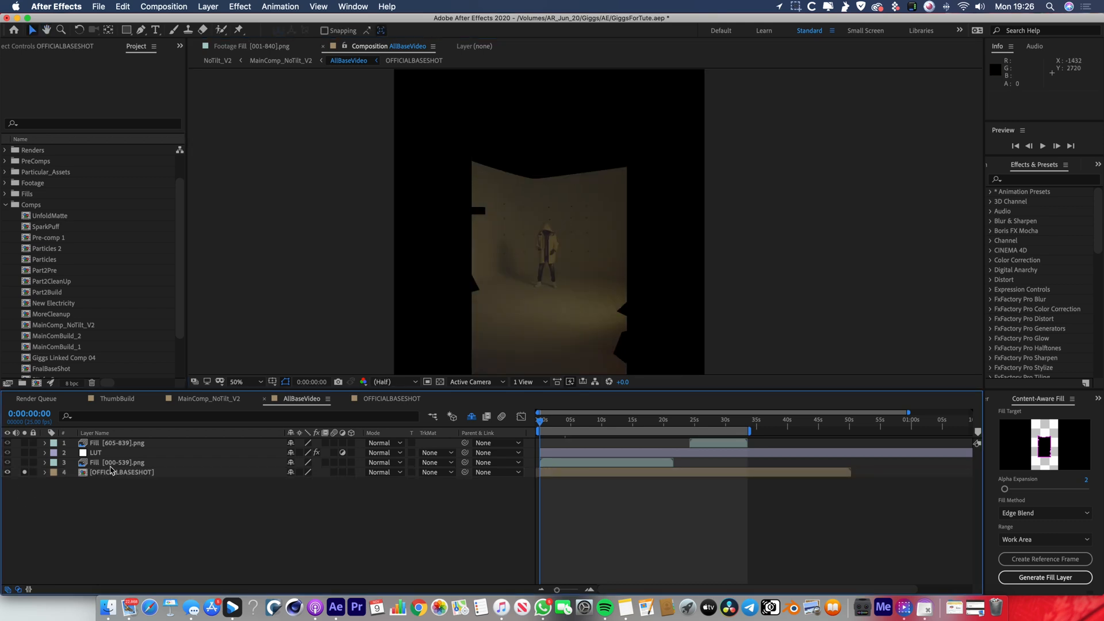
{"action": "left_click", "coordinate": [115, 467]}
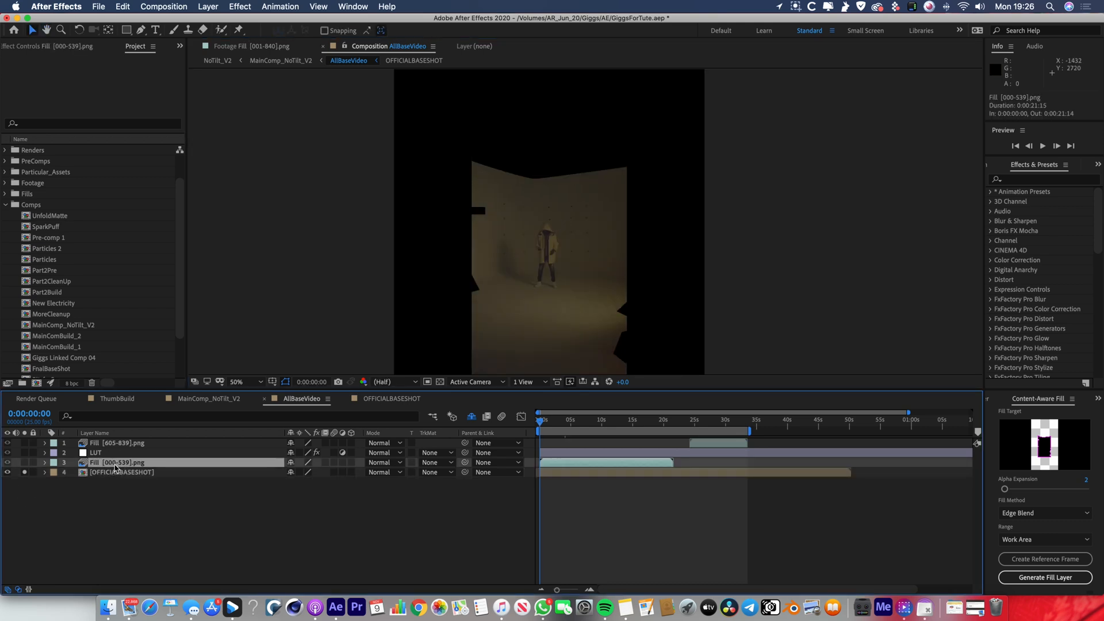
{"action": "left_click", "coordinate": [25, 463]}
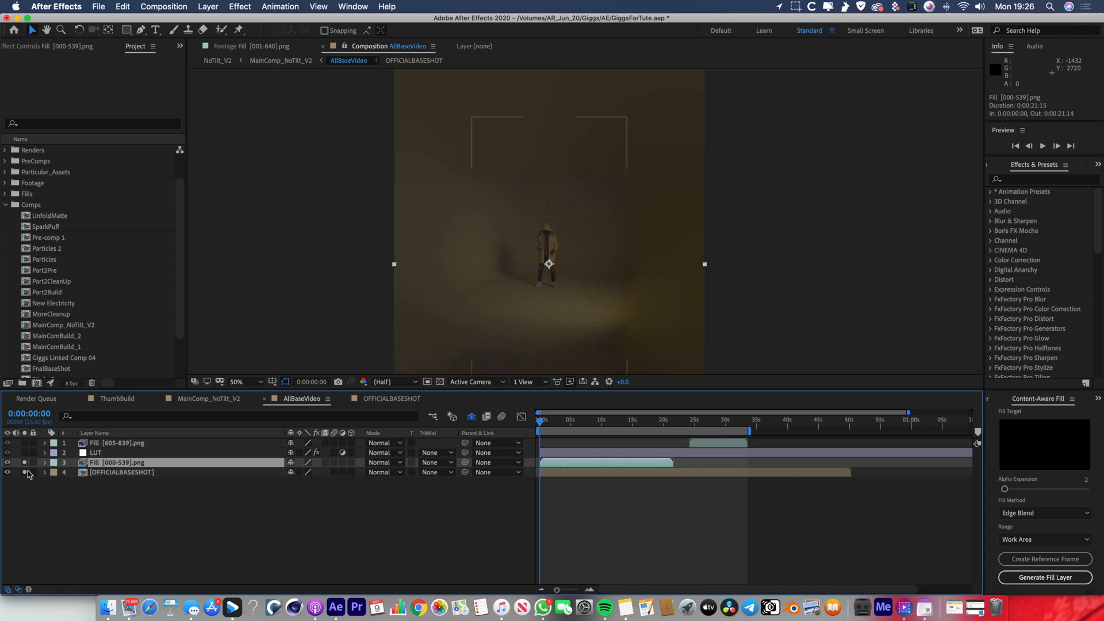
Examine how the Fill [000-539].png layer blends with the base shot around the figure.
{"action": "key", "text": "comma"}
{"action": "key", "text": "period"}
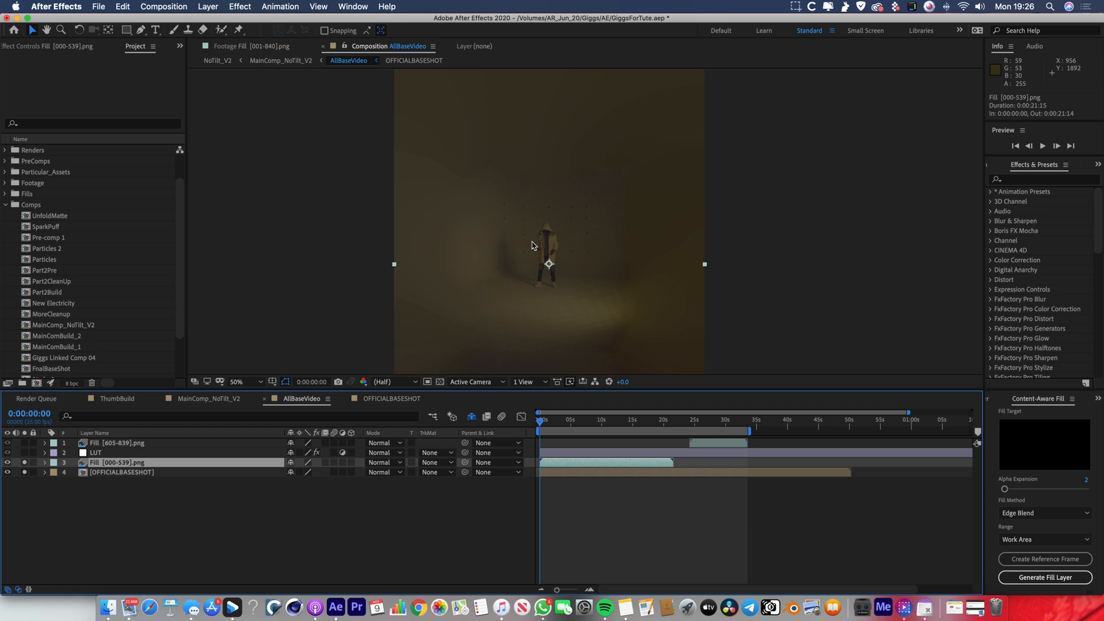
{"action": "key", "text": "comma"}
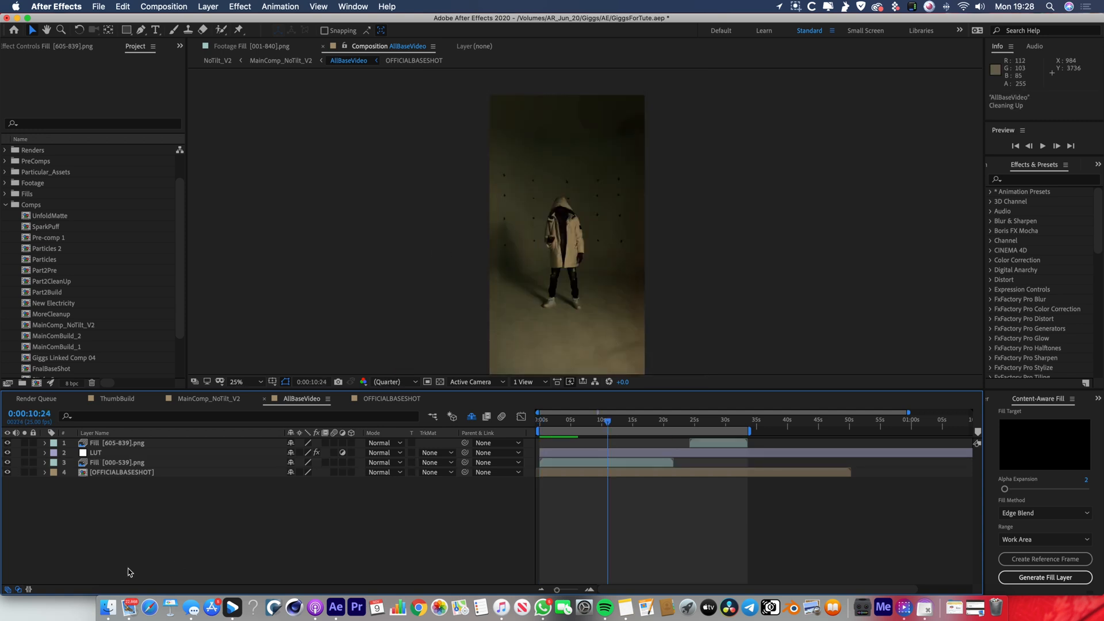
Hide and restore the LUT layer to compare the ungraded footage with the graded look.
{"action": "left_click", "coordinate": [97, 453]}
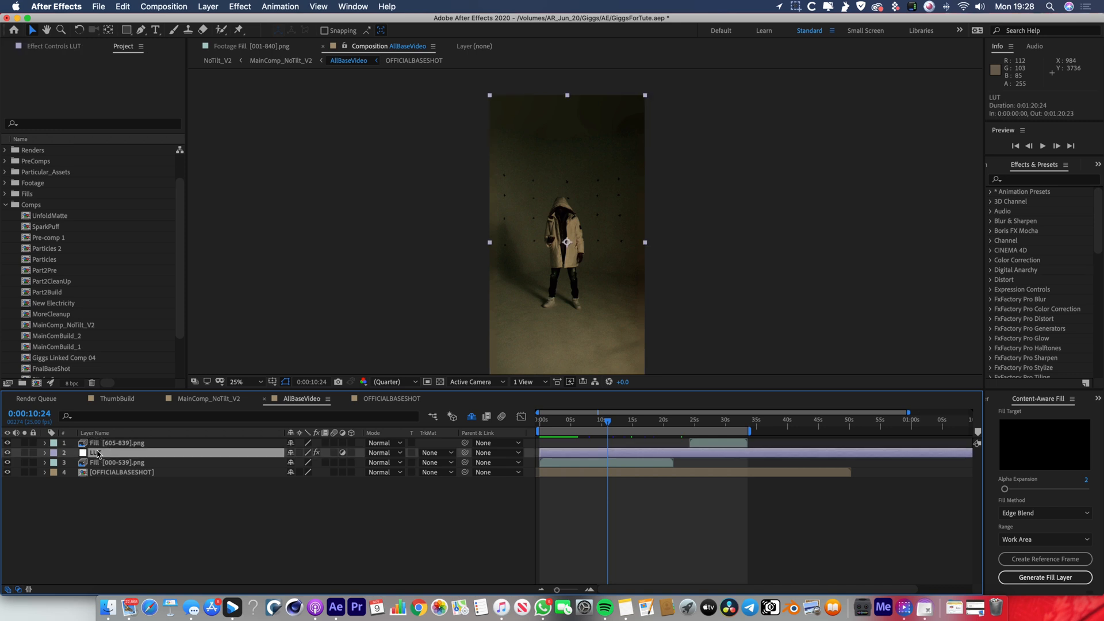
{"action": "left_click", "coordinate": [8, 454]}
{"action": "key", "text": "period"}
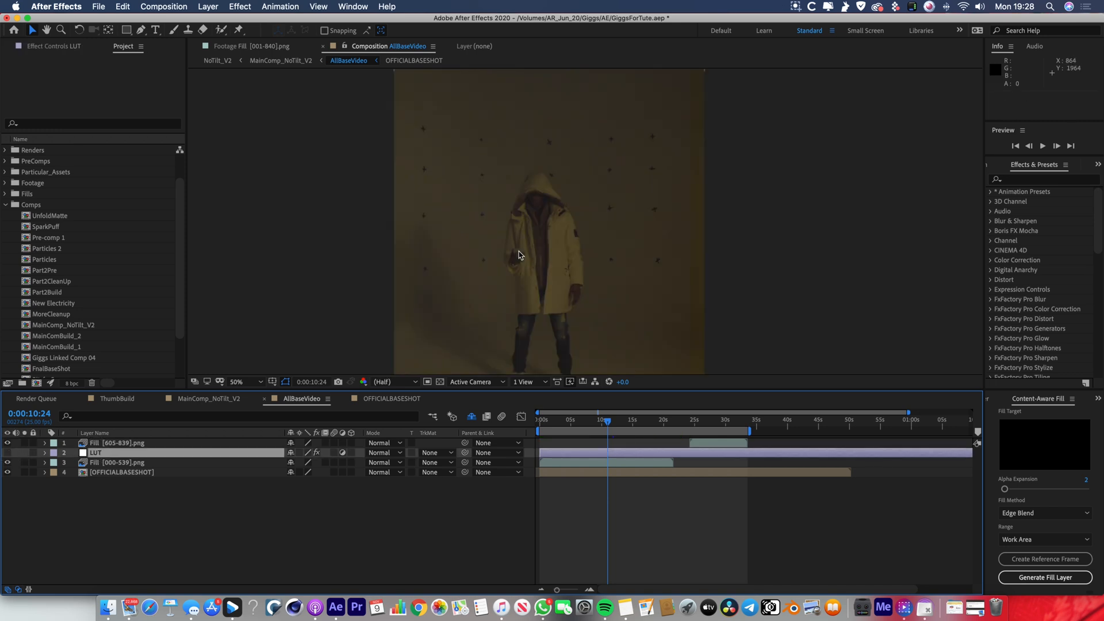
{"action": "left_click", "coordinate": [8, 454]}
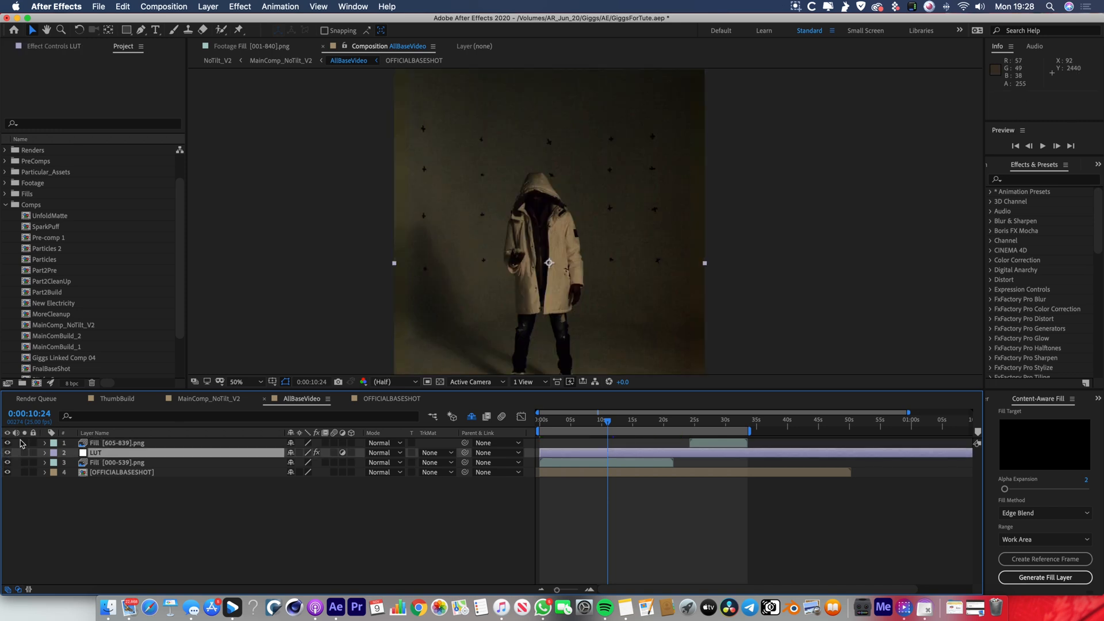
{"action": "key", "text": "comma"}
Scrub the graded footage to about 0:00:17:11 and beyond, examining the frame edges and the wall markers around the figure.
{"action": "left_click_drag", "start_coordinate": [587, 425], "coordinate": [650, 431]}
{"action": "mouse_move", "coordinate": [649, 430]}
{"action": "left_mouse_down"}
{"action": "mouse_move", "coordinate": [661, 430]}
{"action": "mouse_move", "coordinate": [649, 429]}
{"action": "left_mouse_up"}
{"action": "key", "text": "period"}
{"action": "key", "text": "period"}
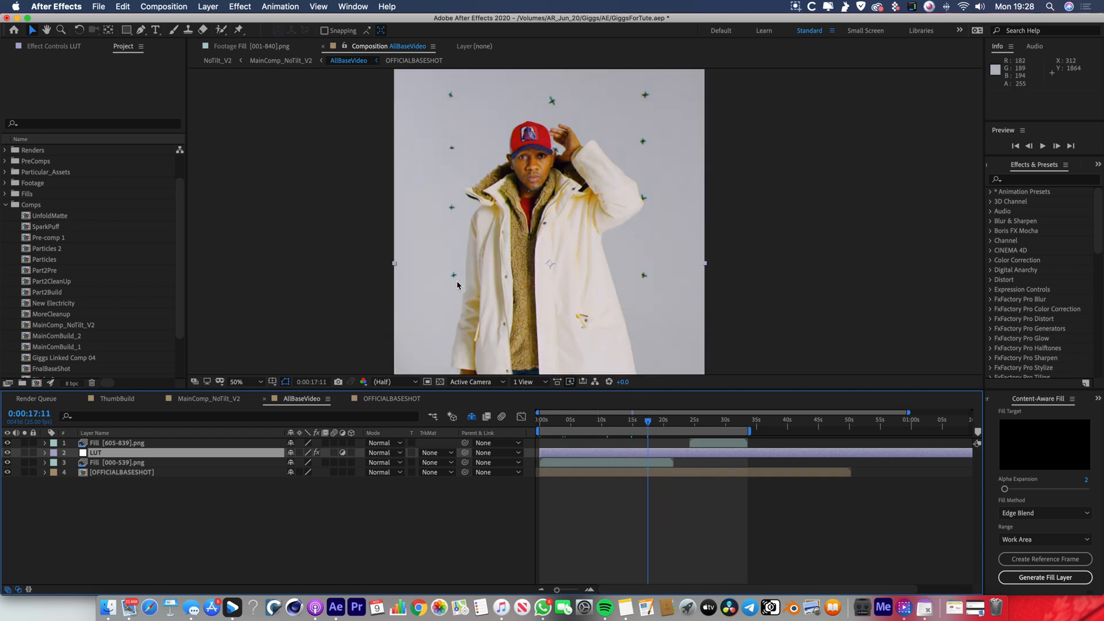
{"action": "key", "text": "comma"}
{"action": "key", "text": "comma"}
{"action": "key", "text": "period"}
{"action": "key", "text": "period"}
{"action": "left_click_drag", "start_coordinate": [662, 426], "coordinate": [682, 426]}
{"action": "key", "text": "comma"}
{"action": "key", "text": "space"}
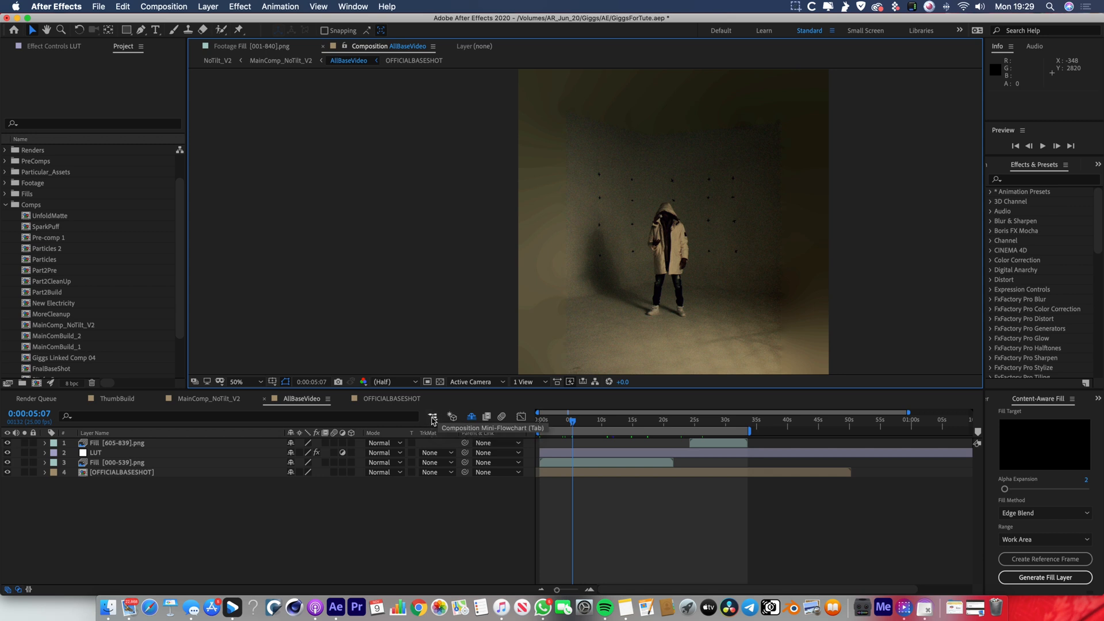
Switch to the MainComp_NoTilt_V2 composition and select the AllBaseVideo layer to show its tracking-marker masks.
{"action": "left_click", "coordinate": [432, 418]}
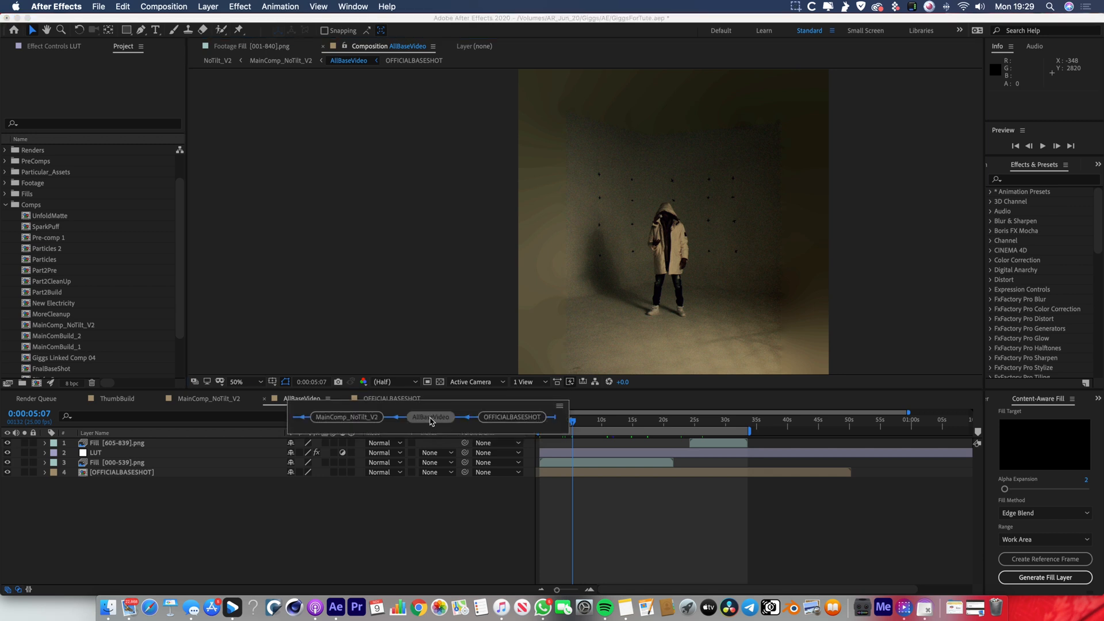
{"action": "left_click", "coordinate": [351, 418]}
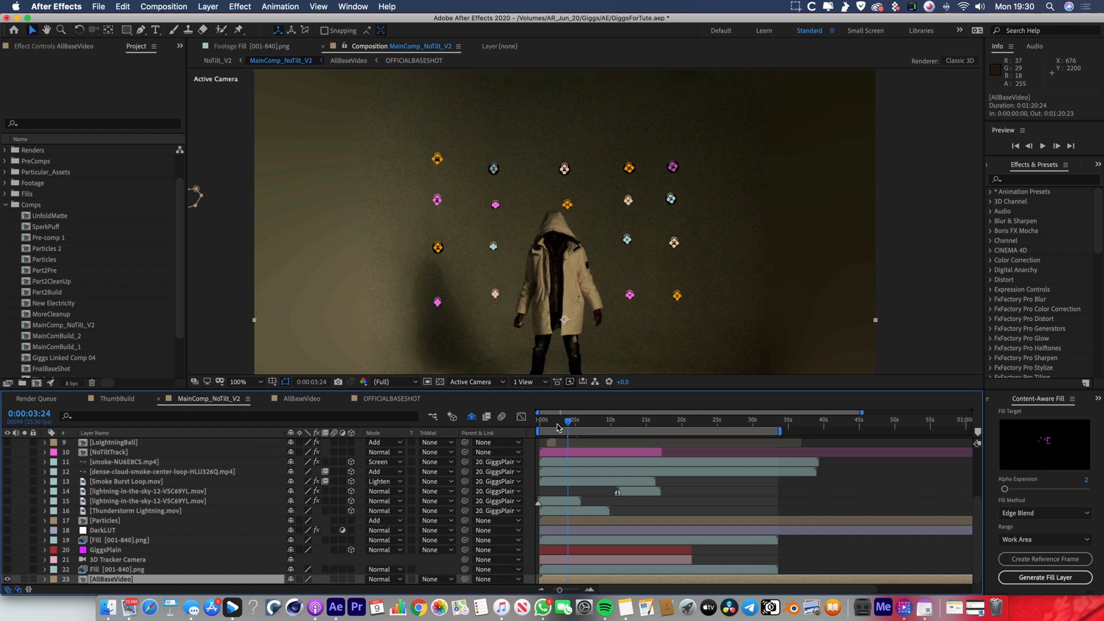
{"action": "left_click", "coordinate": [564, 492]}
{"action": "left_click", "coordinate": [544, 269]}
{"action": "left_click", "coordinate": [759, 299]}
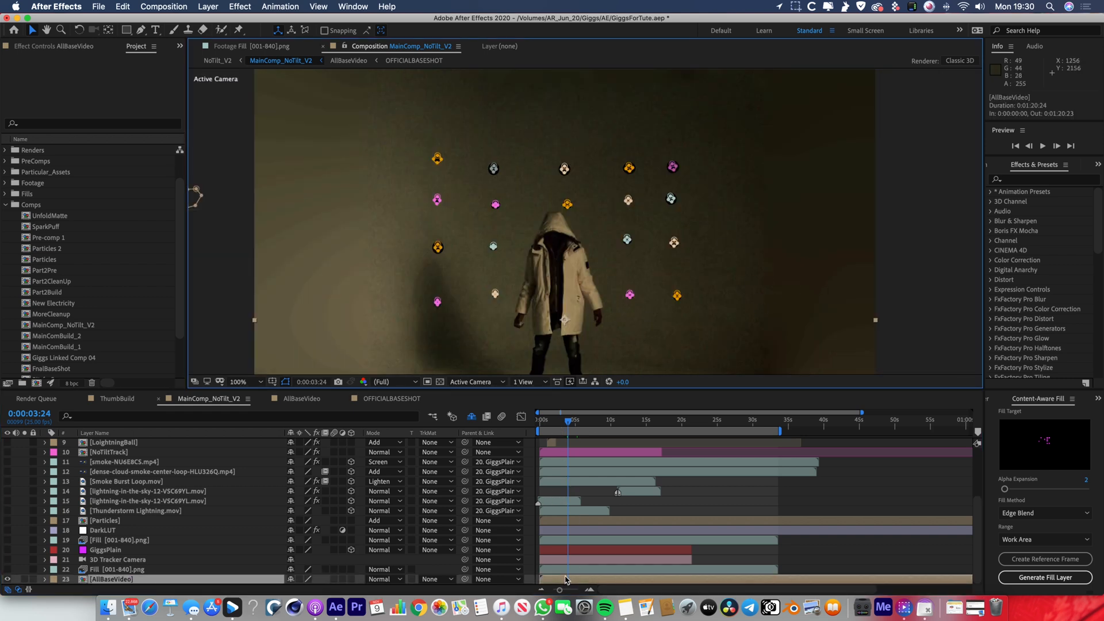
{"action": "left_click", "coordinate": [647, 505]}
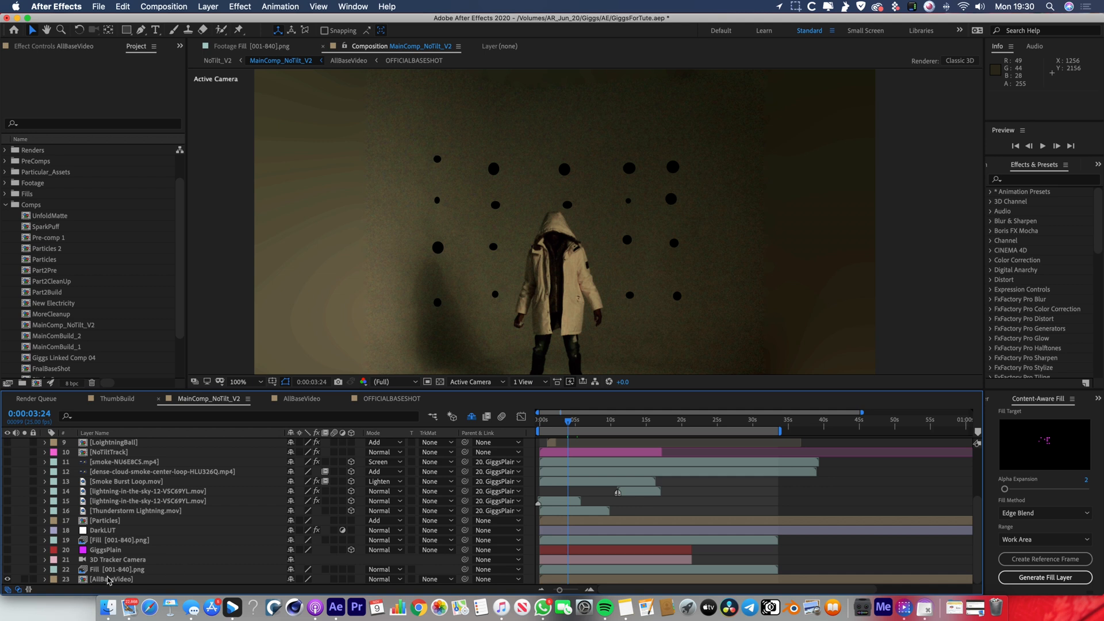
{"action": "left_click", "coordinate": [108, 580]}
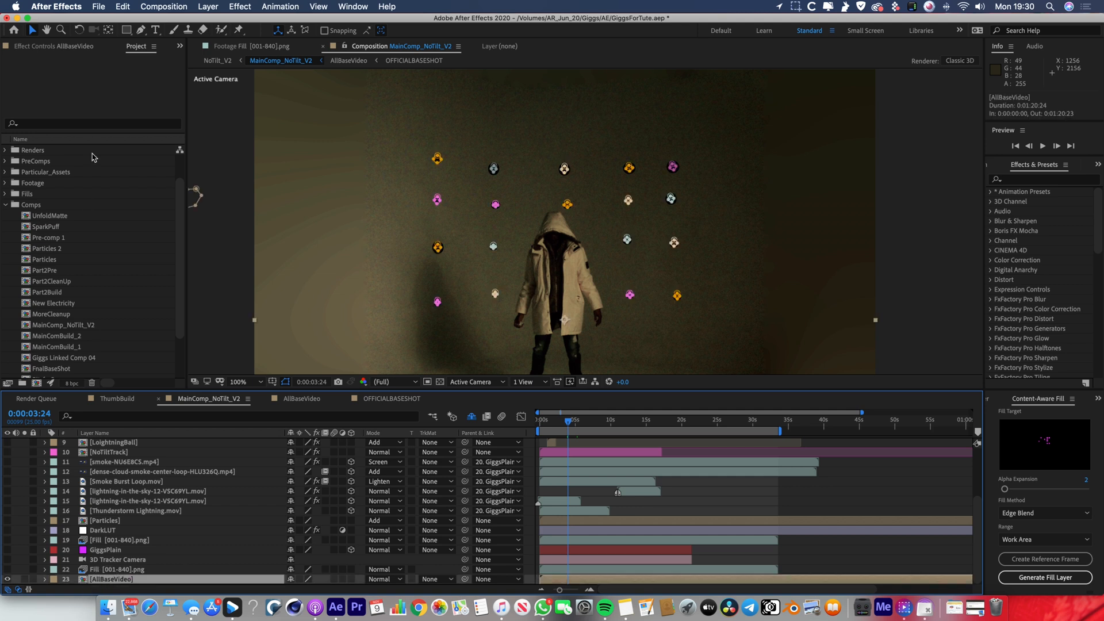
Reveal the masks on AllBaseVideo and examine their animated Subtract mask paths over the wall markers at different times.
{"action": "key", "text": "m"}
{"action": "scroll", "coordinate": [207, 515], "scroll_direction": "down", "scroll_amount": 4}
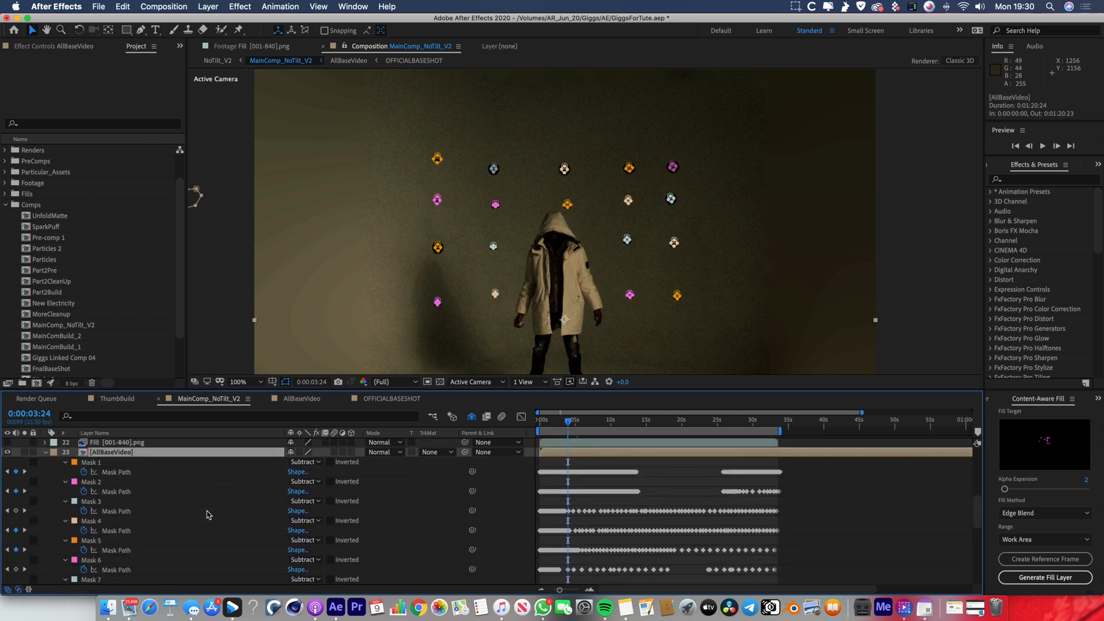
{"action": "left_click", "coordinate": [104, 463]}
{"action": "left_click", "coordinate": [98, 486]}
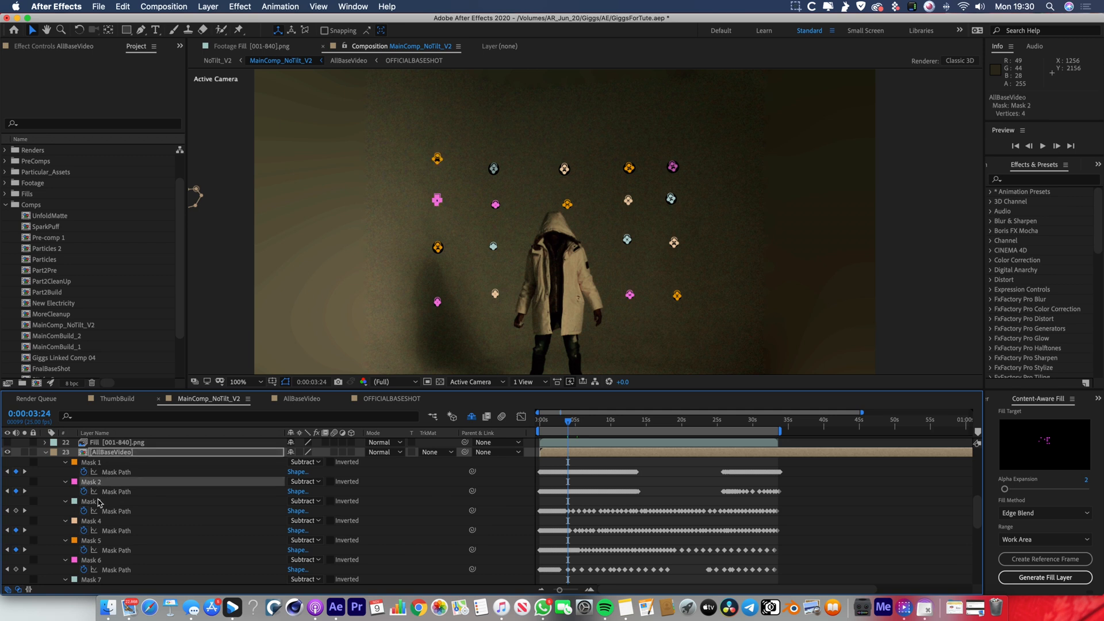
{"action": "left_click", "coordinate": [676, 487]}
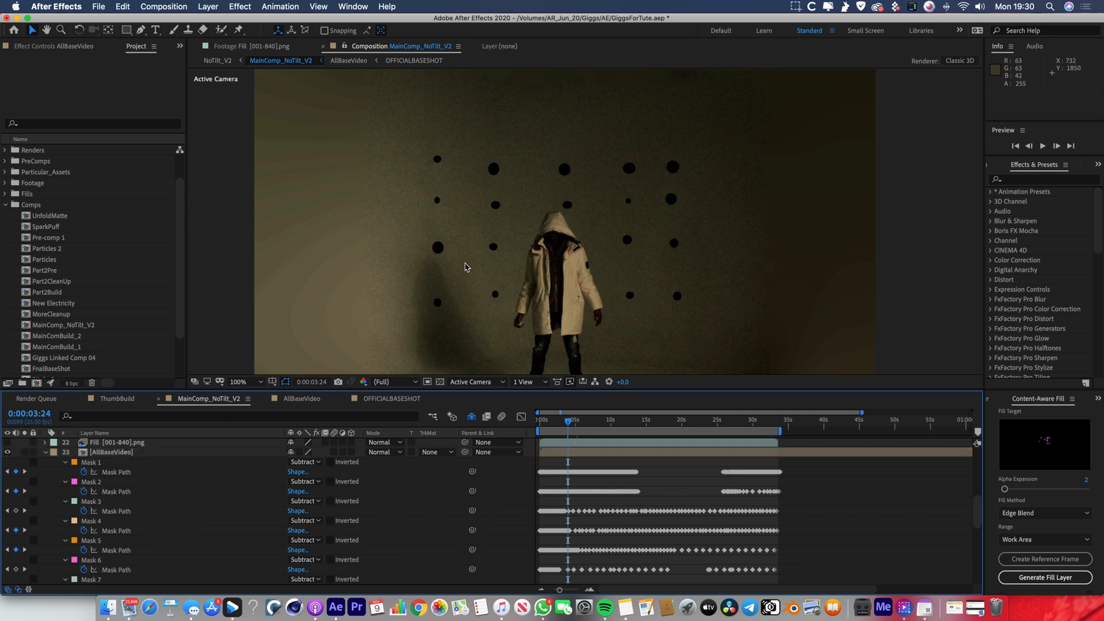
{"action": "key", "text": "period"}
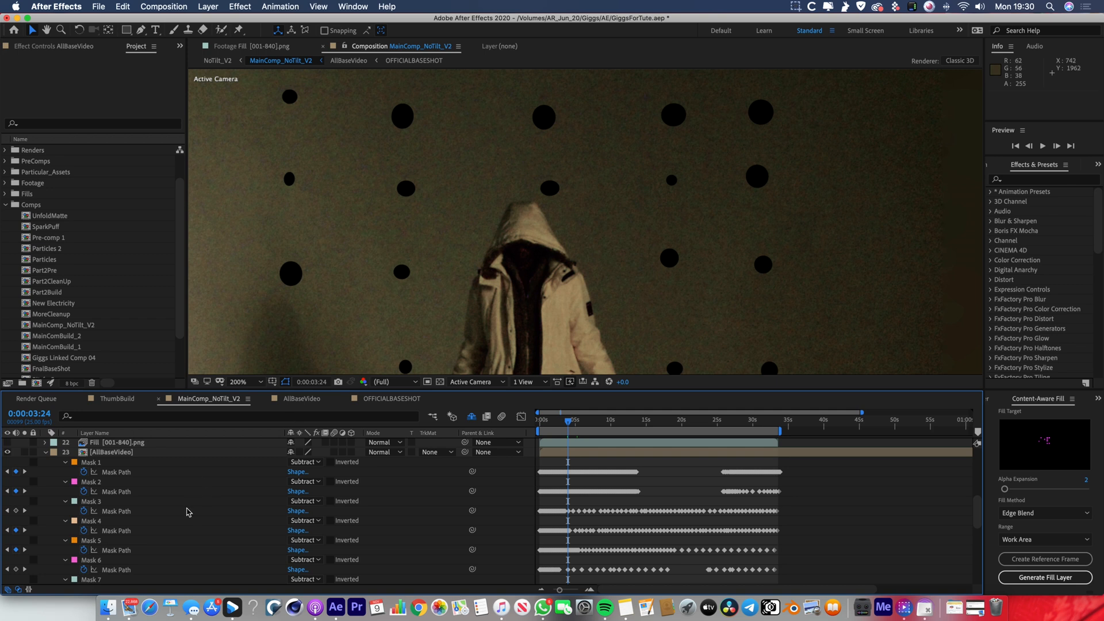
{"action": "scroll", "coordinate": [187, 516], "scroll_direction": "down", "scroll_amount": 10}
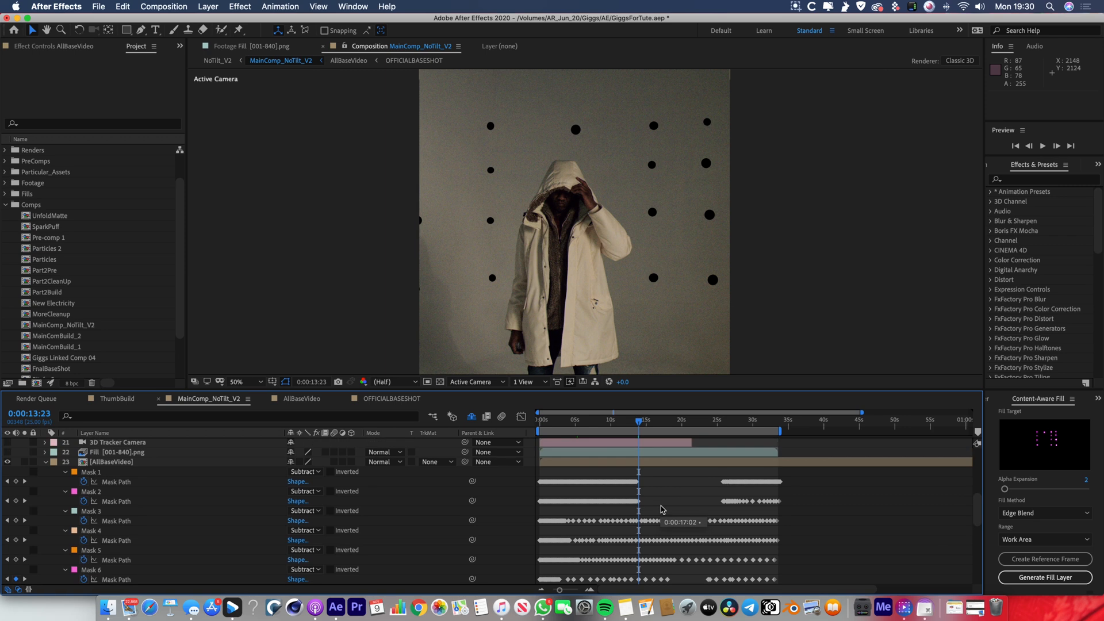
{"action": "left_click_drag", "start_coordinate": [650, 420], "coordinate": [647, 447]}
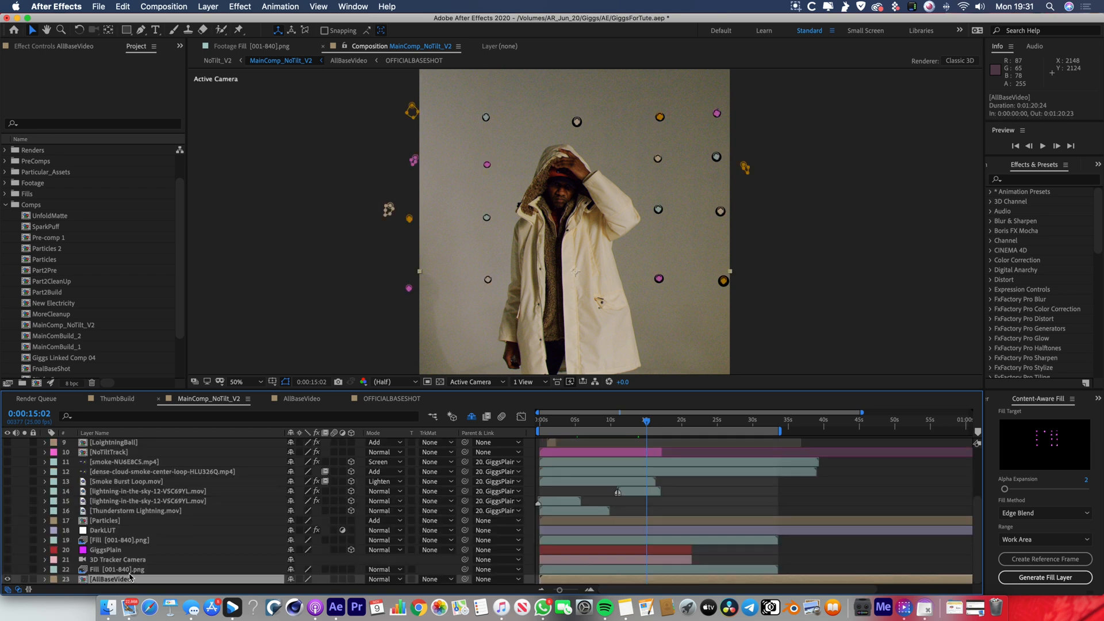
Make the lower Fill [001-840].png layer visible, solo it and preview its patches on their own.
{"action": "left_click", "coordinate": [134, 571]}
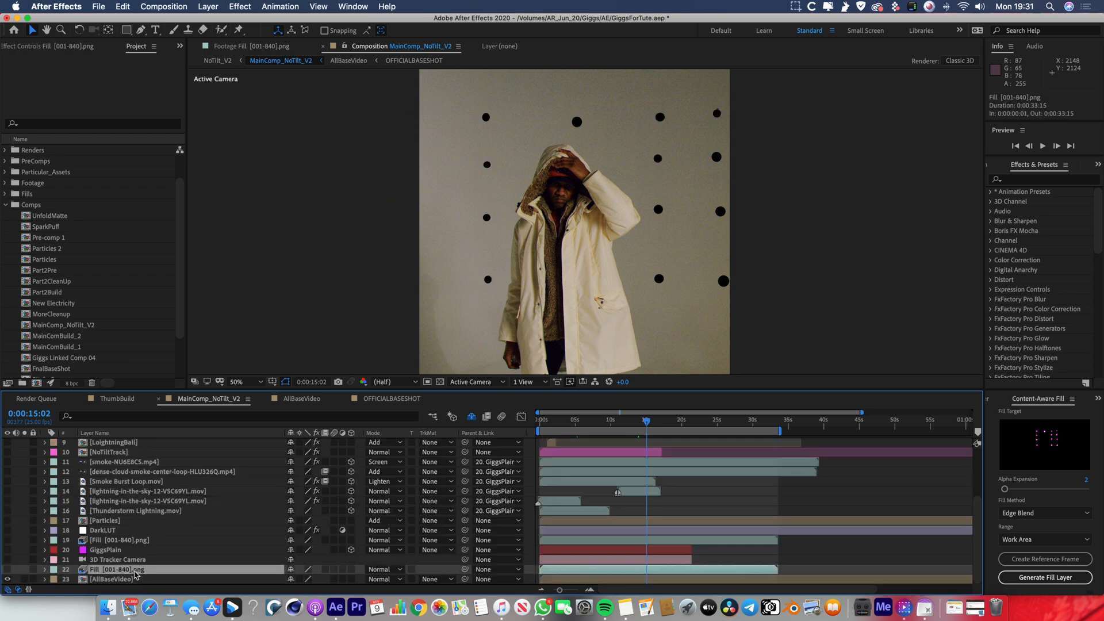
{"action": "left_click", "coordinate": [7, 569]}
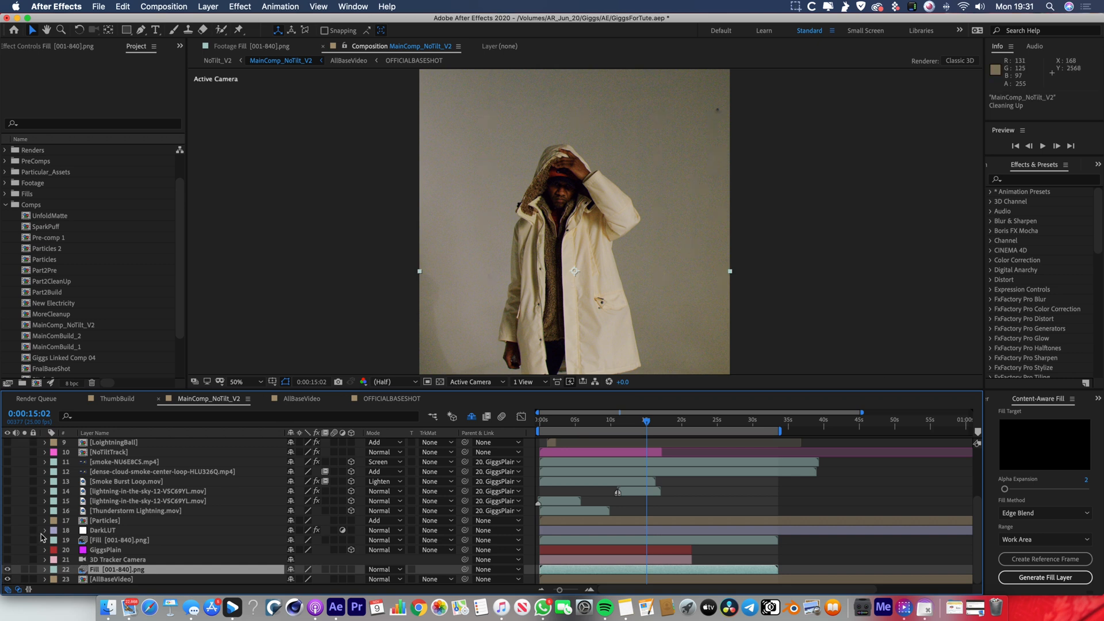
{"action": "left_click", "coordinate": [24, 570]}
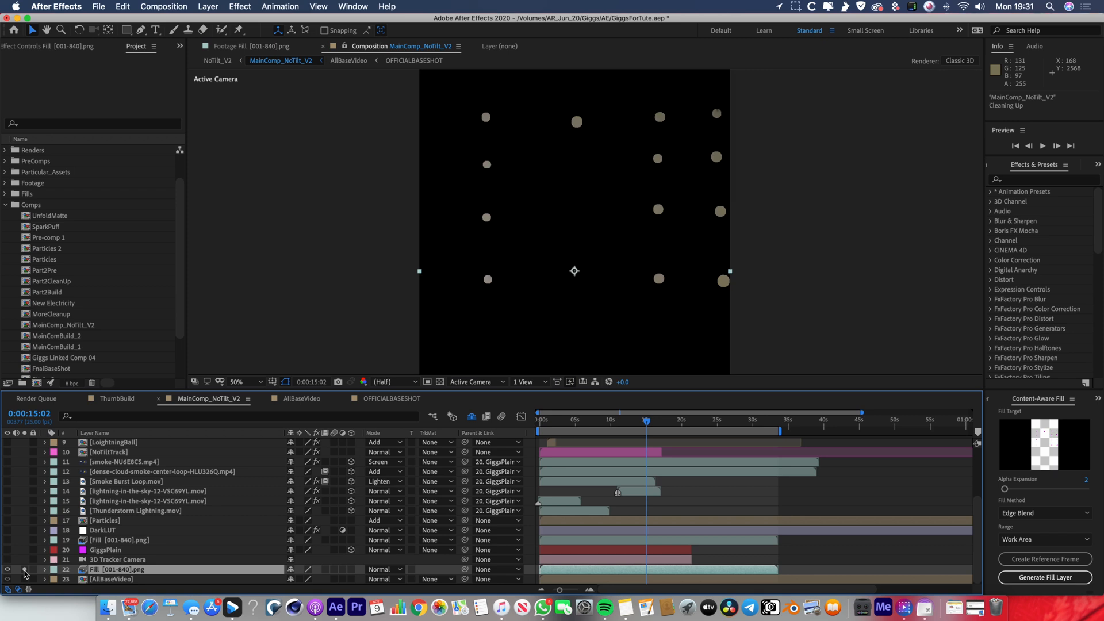
{"action": "left_click_drag", "start_coordinate": [493, 423], "coordinate": [603, 426]}
{"action": "key", "text": "space"}
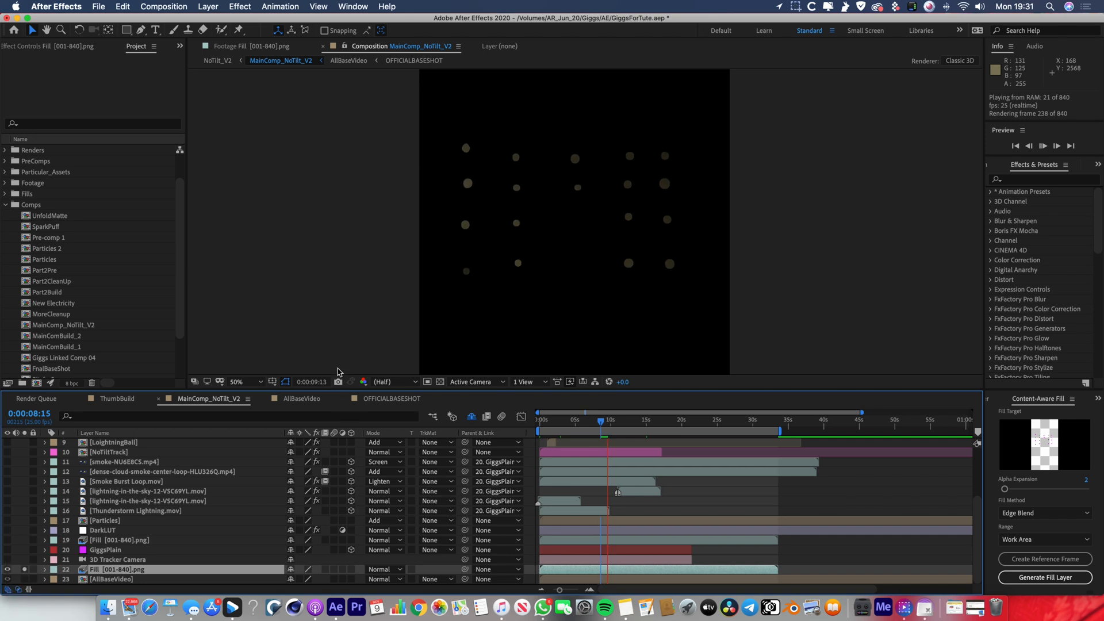
{"action": "key", "text": "space"}
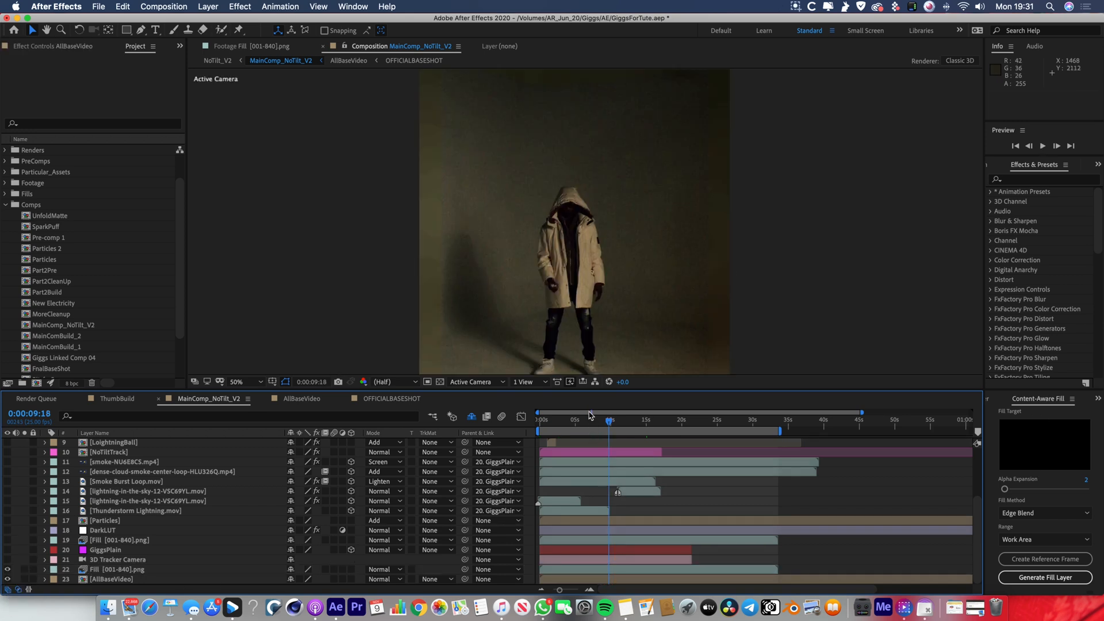
Play the cleaned-up shot from the first frame with the fill layer and AllBaseVideo shown together.
{"action": "left_click_drag", "start_coordinate": [581, 420], "coordinate": [537, 421]}
{"action": "scroll", "coordinate": [596, 278], "scroll_direction": "down", "scroll_amount": 2}
{"action": "key", "text": "space"}
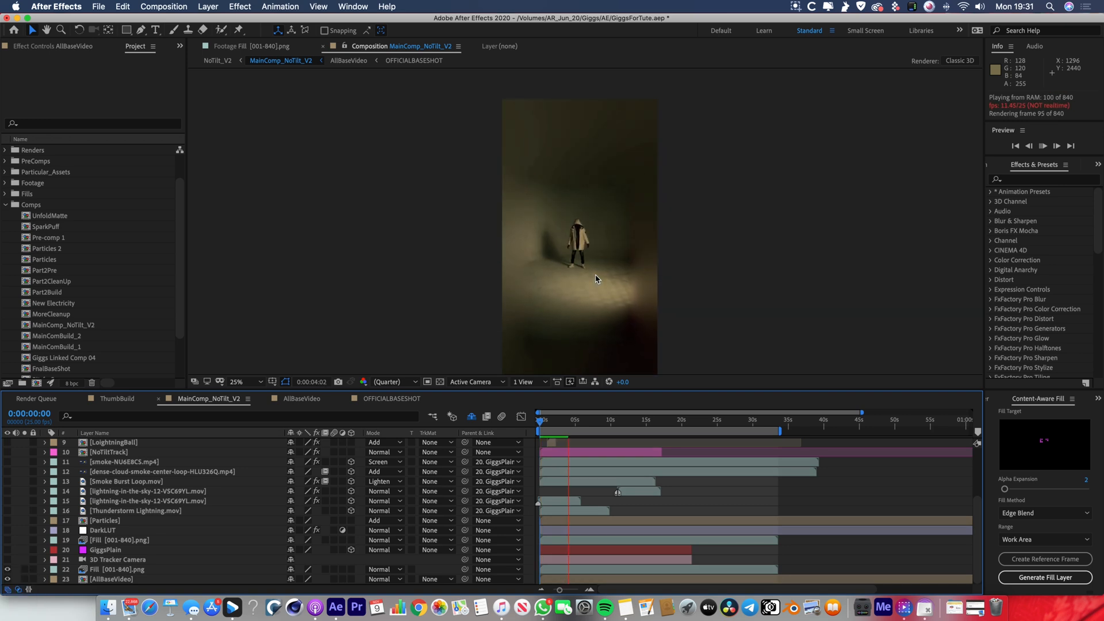
{"action": "key", "text": "space"}
Try Track Camera on the AllBaseVideo layer, and delete the 3D Camera Tracker effect.
{"action": "left_click", "coordinate": [121, 580]}
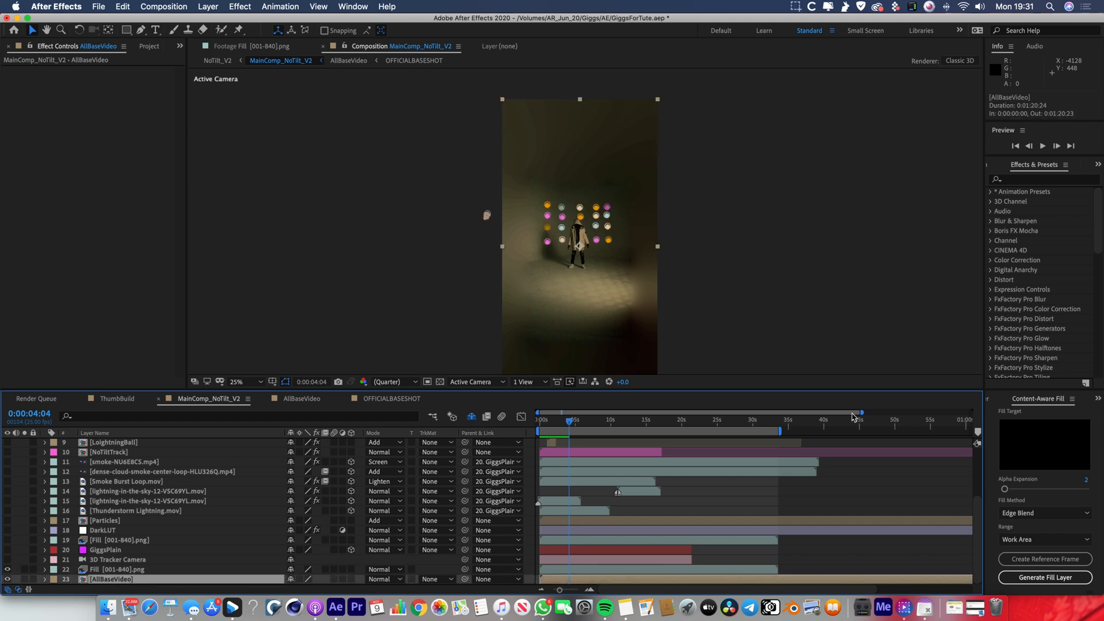
{"action": "left_click", "coordinate": [1099, 398]}
{"action": "left_click", "coordinate": [1065, 427]}
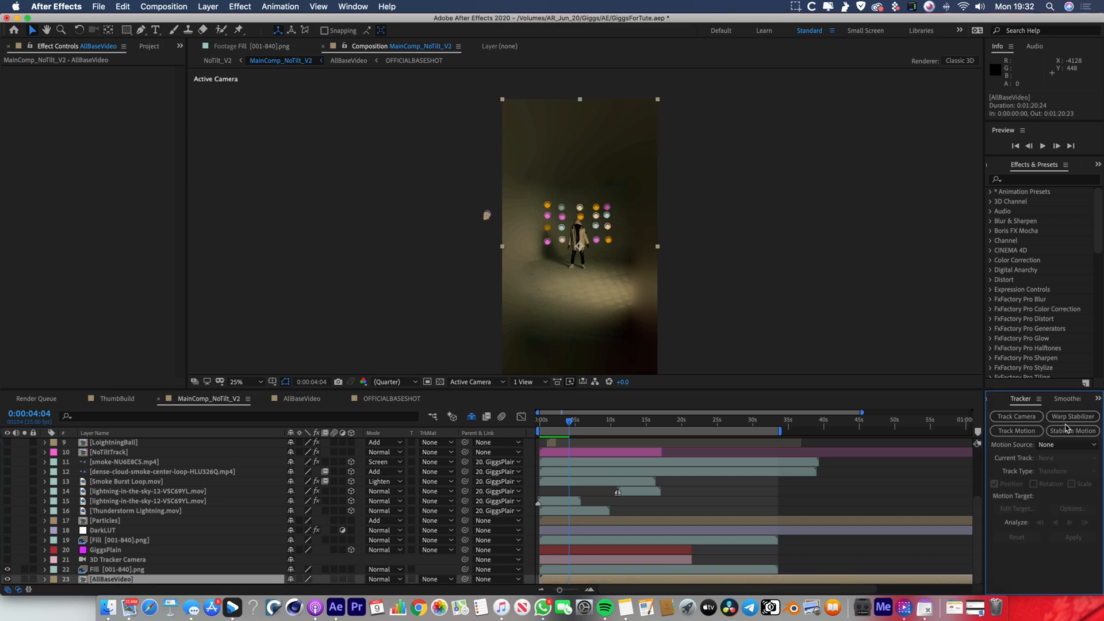
{"action": "left_click", "coordinate": [1016, 416]}
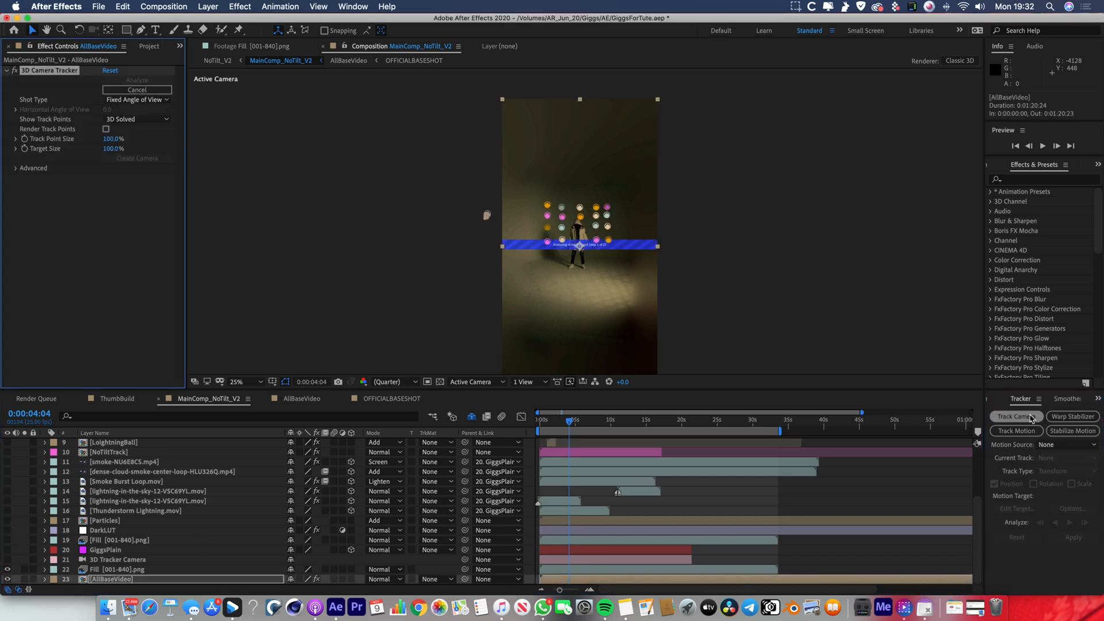
{"action": "scroll", "coordinate": [591, 259], "scroll_direction": "up", "scroll_amount": 1}
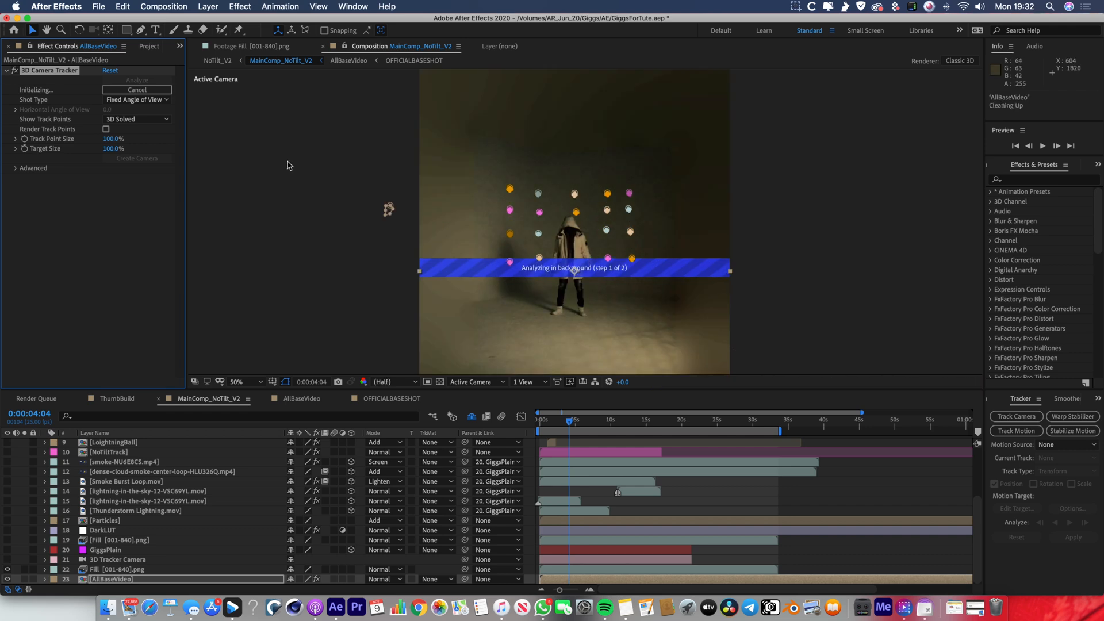
{"action": "key", "text": "BackSpace"}
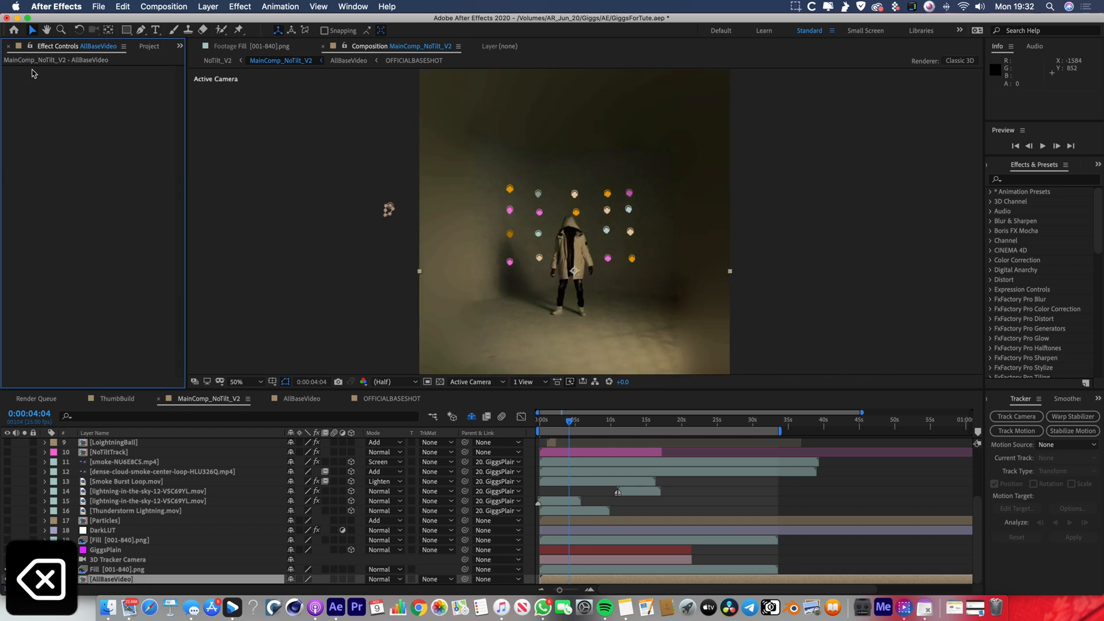
Preview how the GiggsPlain solid follows the tracked camera, and check the dense-cloud-smoke layer's parenting to it.
{"action": "scroll", "coordinate": [671, 328], "scroll_direction": "down", "scroll_amount": 1}
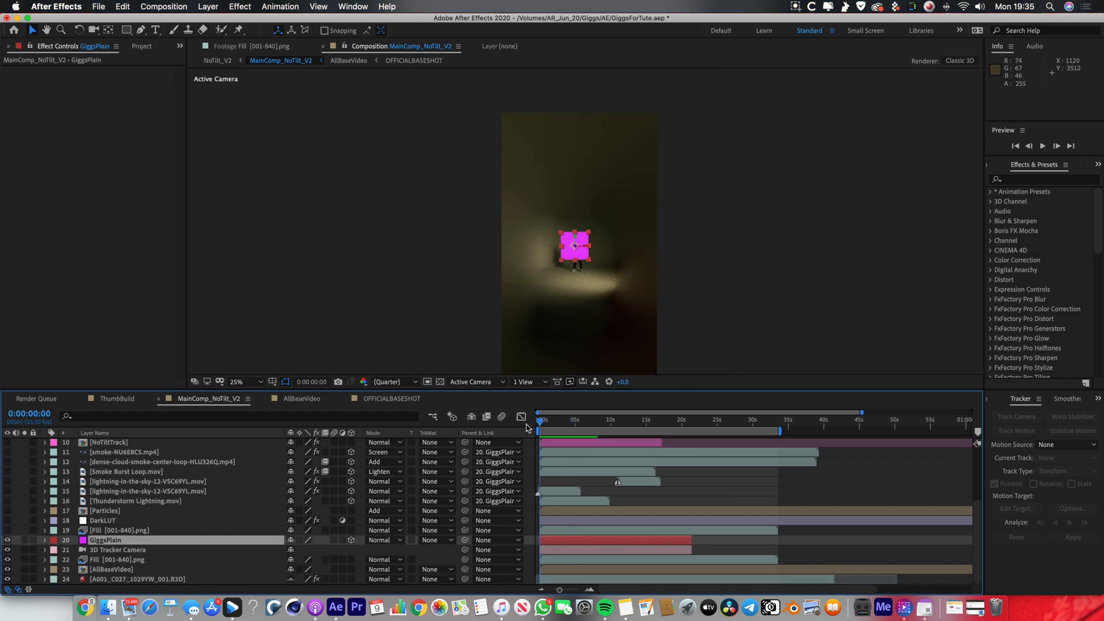
{"action": "left_click", "coordinate": [566, 430]}
{"action": "left_click_drag", "start_coordinate": [569, 424], "coordinate": [593, 428]}
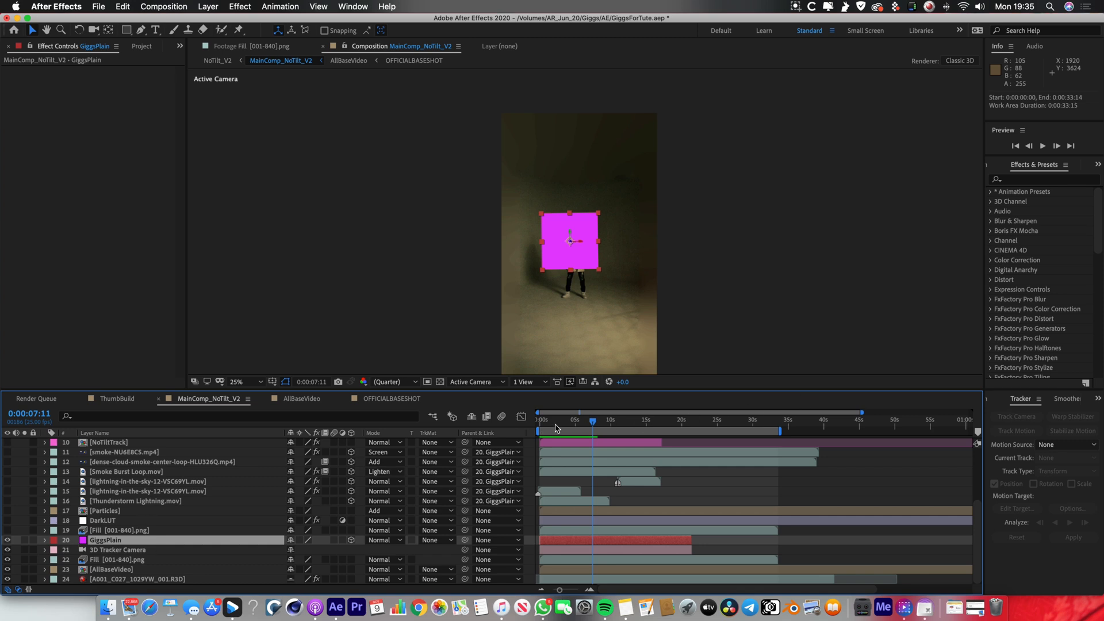
{"action": "left_click", "coordinate": [535, 425]}
{"action": "key", "text": "space"}
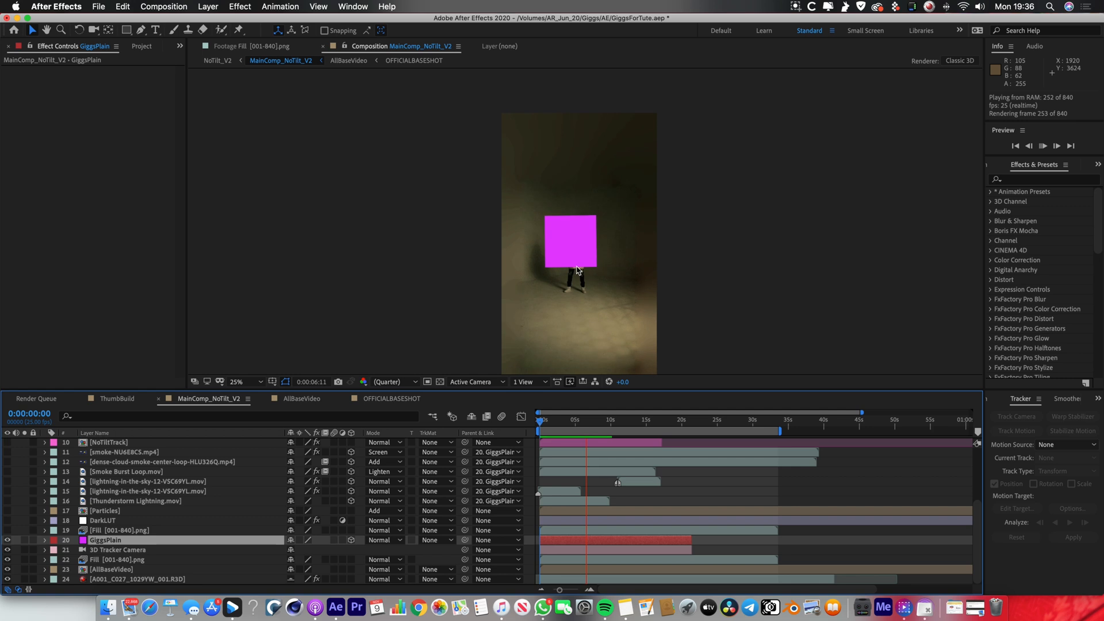
{"action": "left_click", "coordinate": [609, 544]}
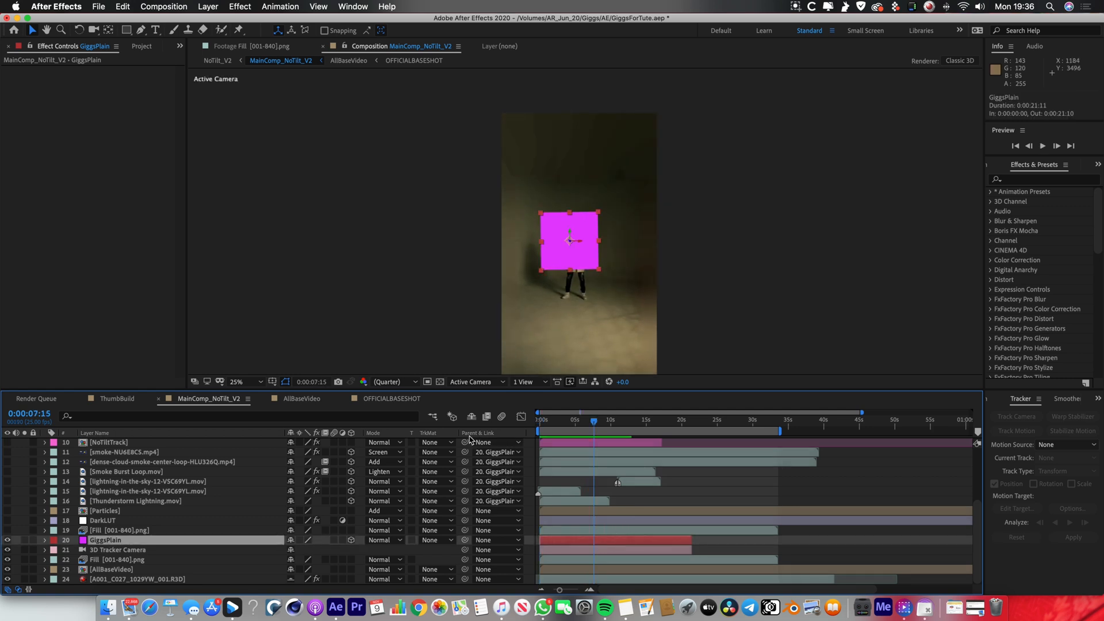
{"action": "left_click", "coordinate": [171, 463]}
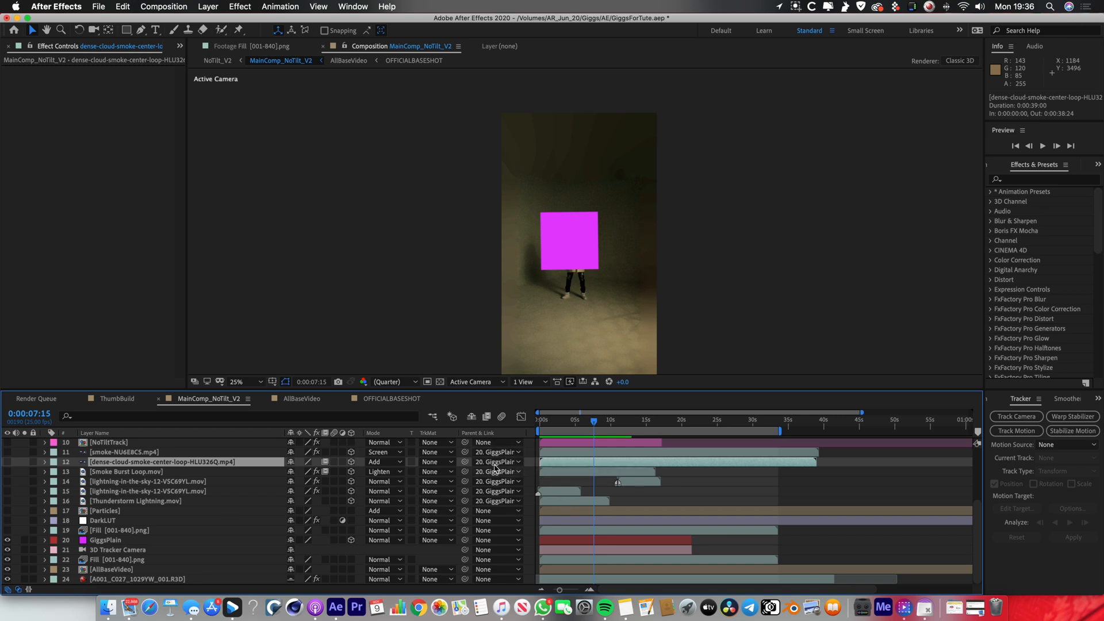
{"action": "left_click", "coordinate": [110, 541]}
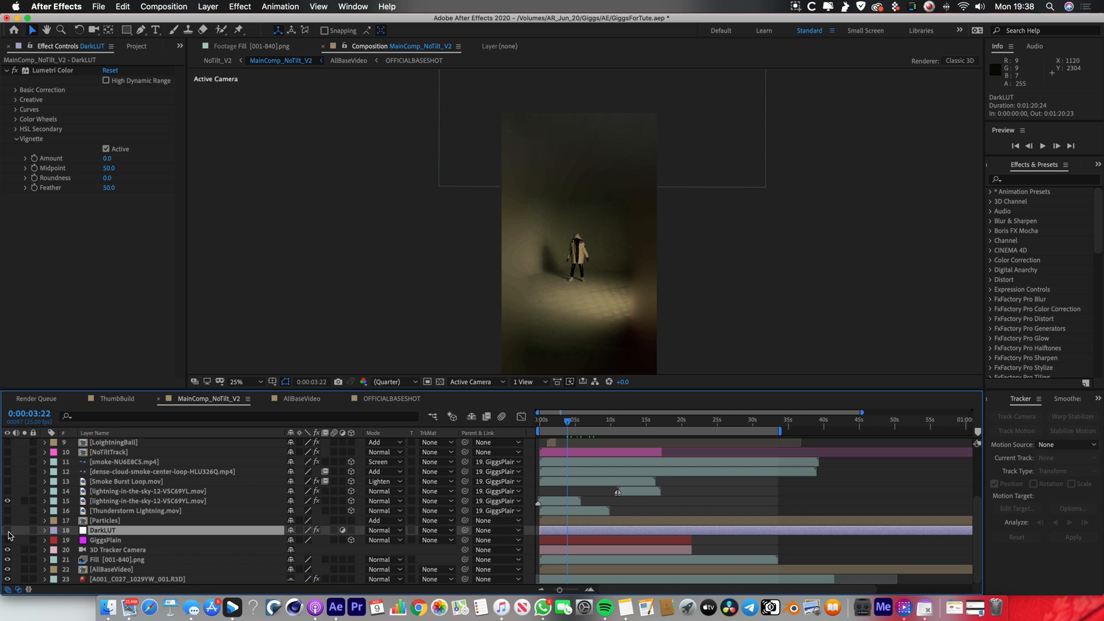
Return to the first frame to view the lightning-in-the-sky clip above the studio, and deselect the DarkLUT layer.
{"action": "left_click_drag", "start_coordinate": [560, 427], "coordinate": [514, 433]}
{"action": "left_click", "coordinate": [604, 496]}
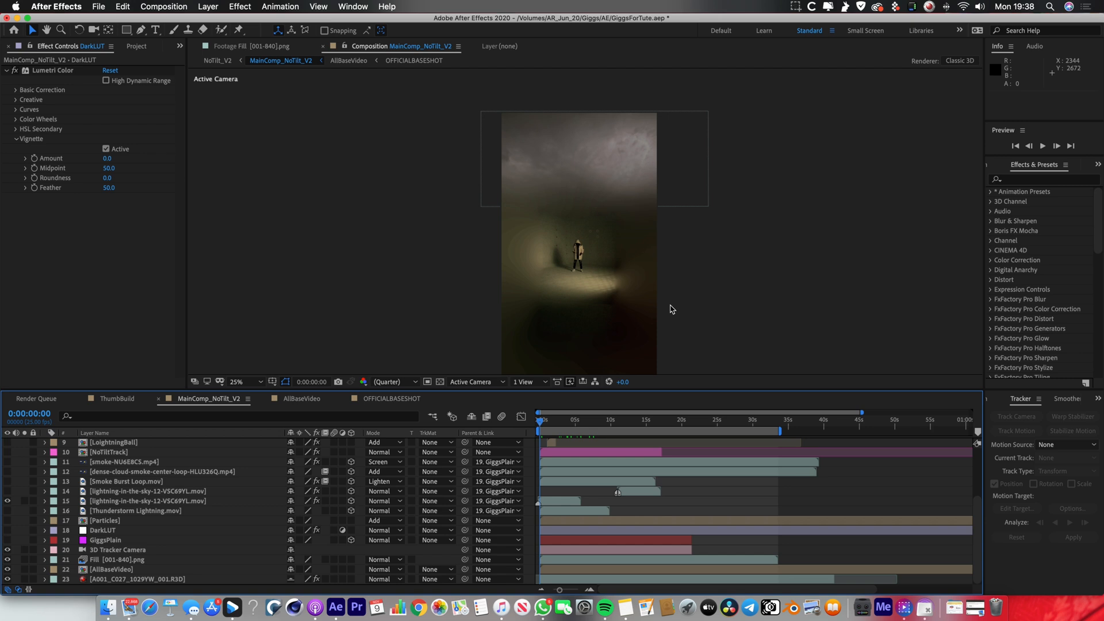
Make the DarkLUT adjustment layer visible, and preview the darkened shot from the first frame.
{"action": "left_click", "coordinate": [95, 532]}
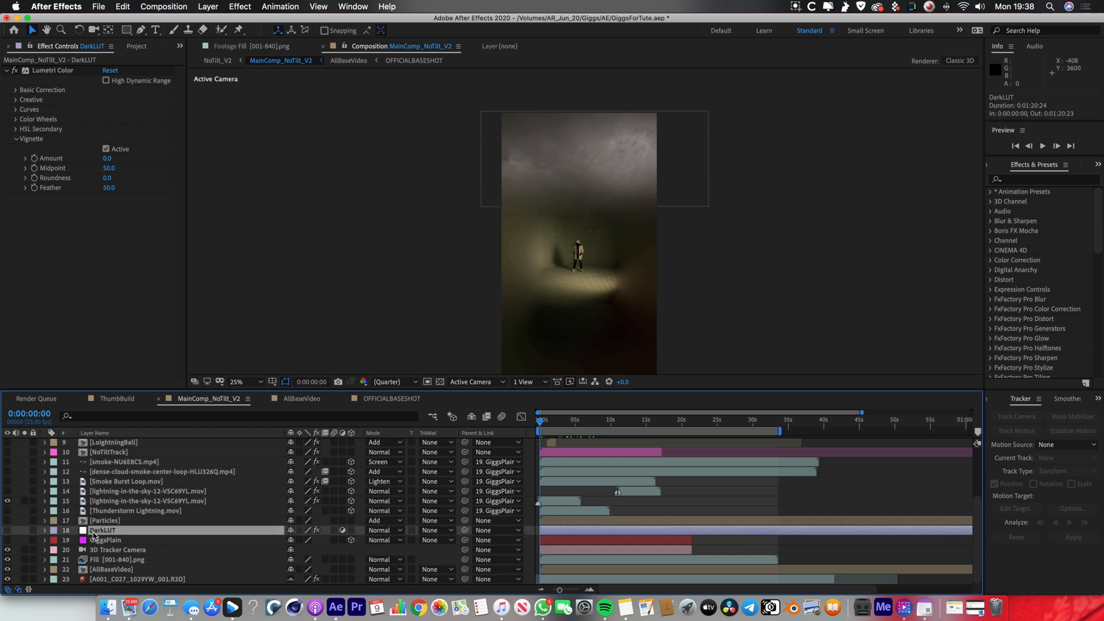
{"action": "left_click", "coordinate": [7, 531]}
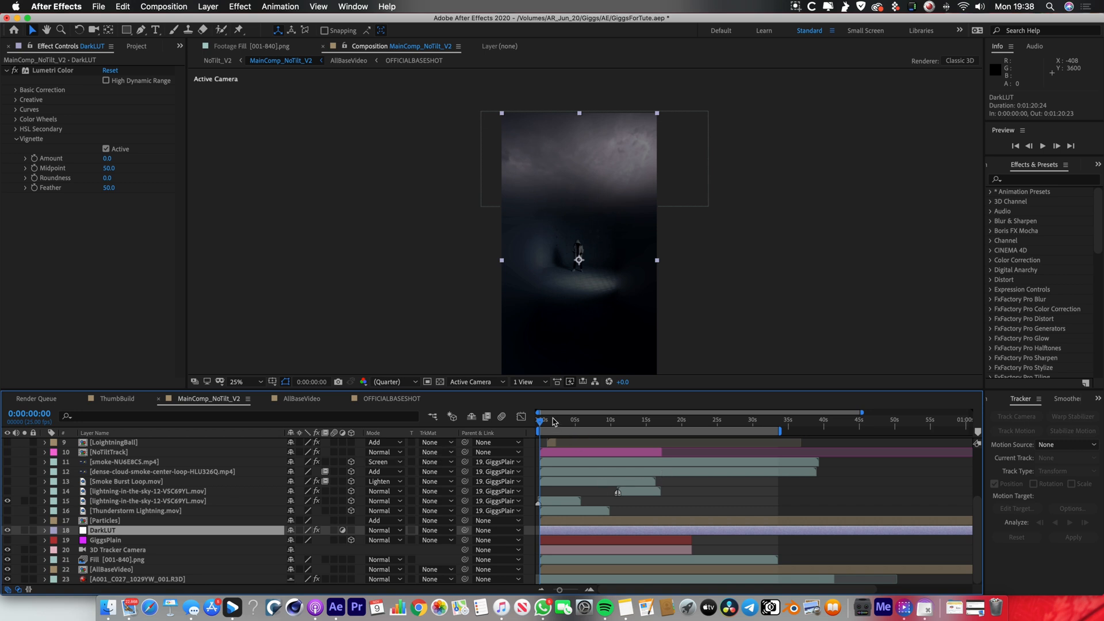
{"action": "key", "text": "space"}
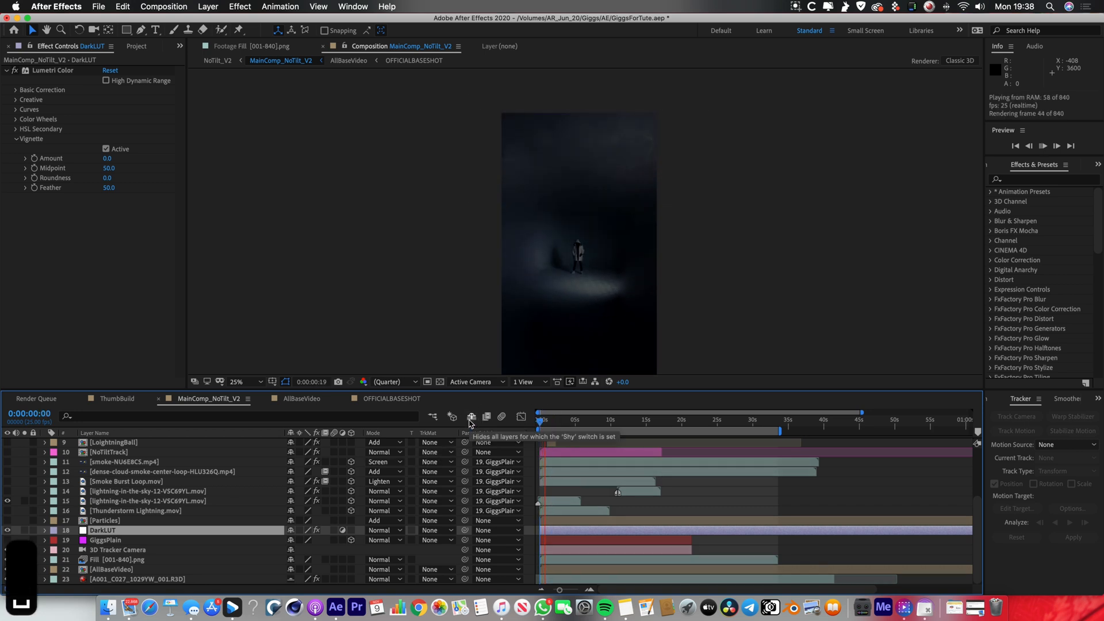
{"action": "key", "text": "space"}
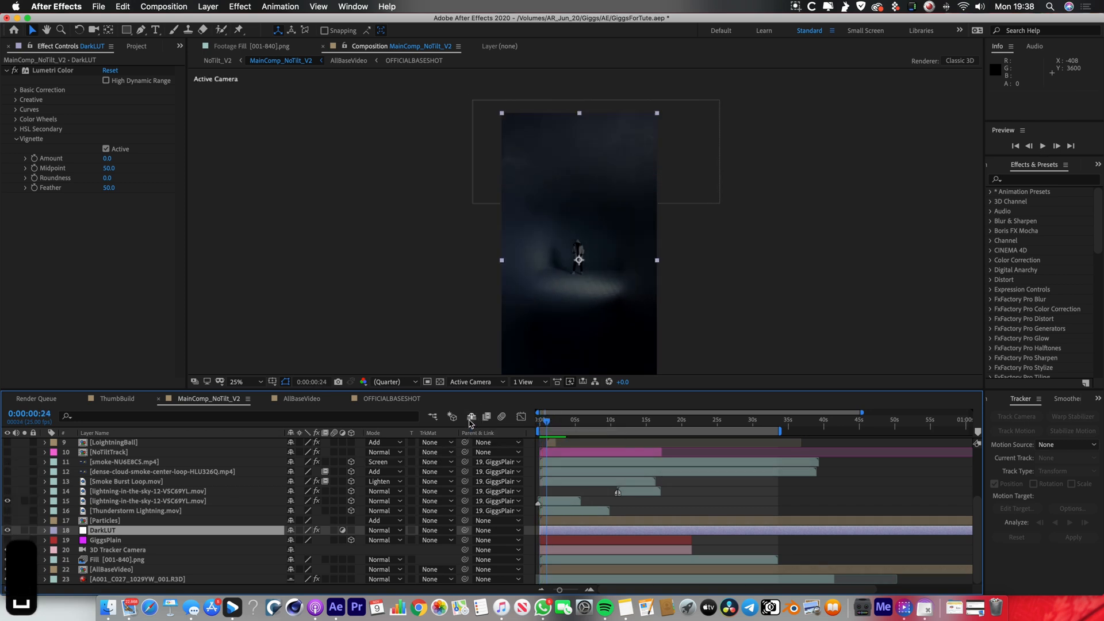
Check the SL BLUE DAY4NITE look in DarkLUT's Lumetri Color effect, and preview the layer's keyframed opacity change from 0:00:12:14.
{"action": "left_click", "coordinate": [61, 73]}
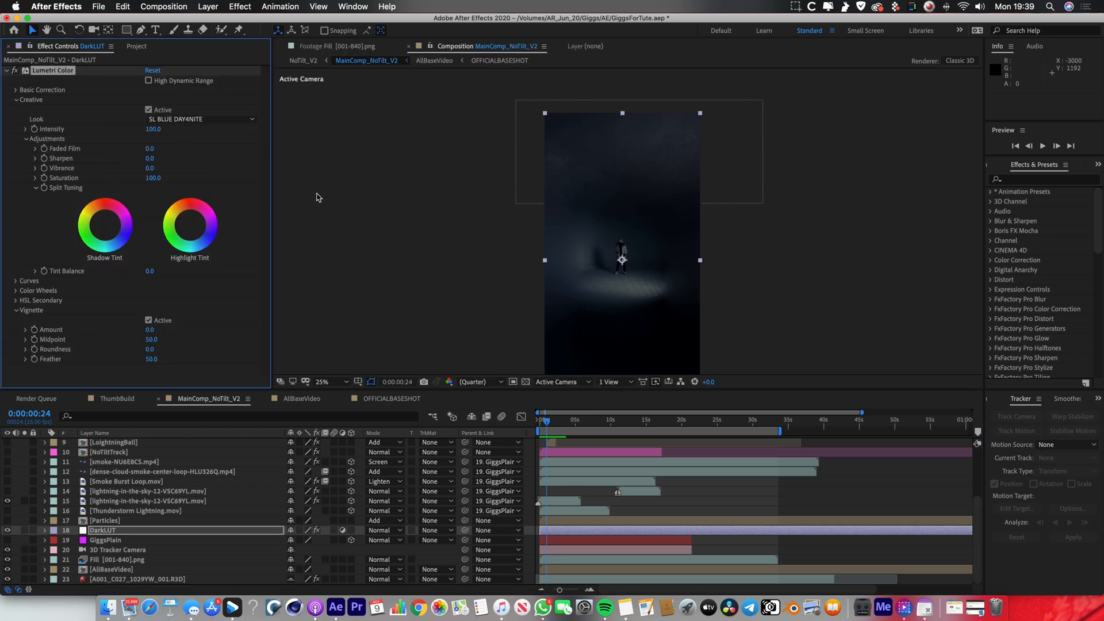
{"action": "left_click", "coordinate": [176, 120]}
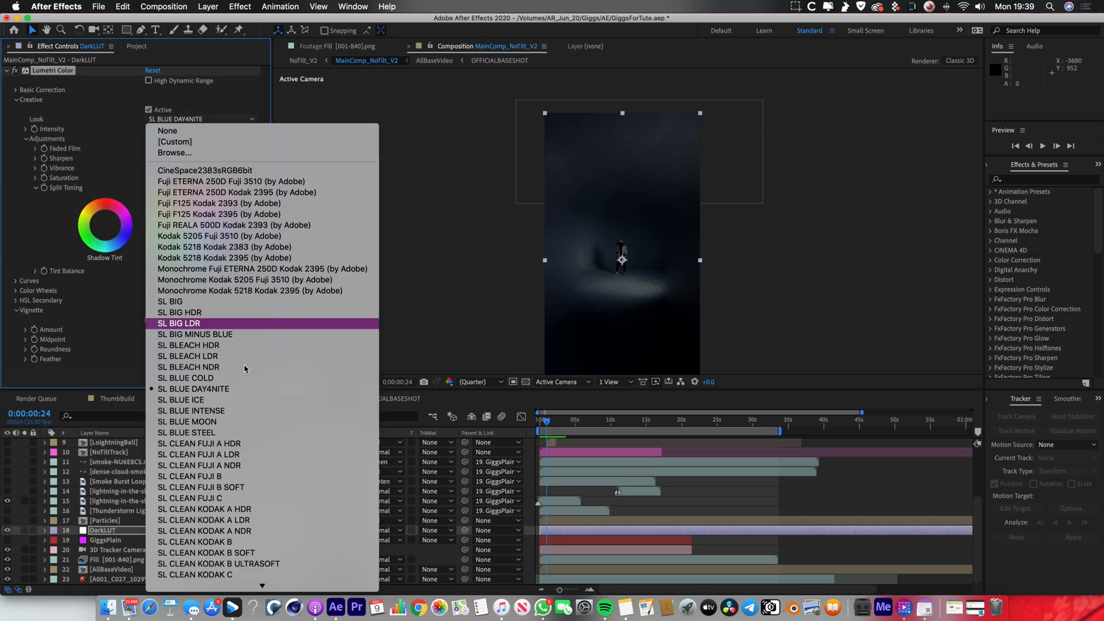
{"action": "left_click", "coordinate": [198, 390]}
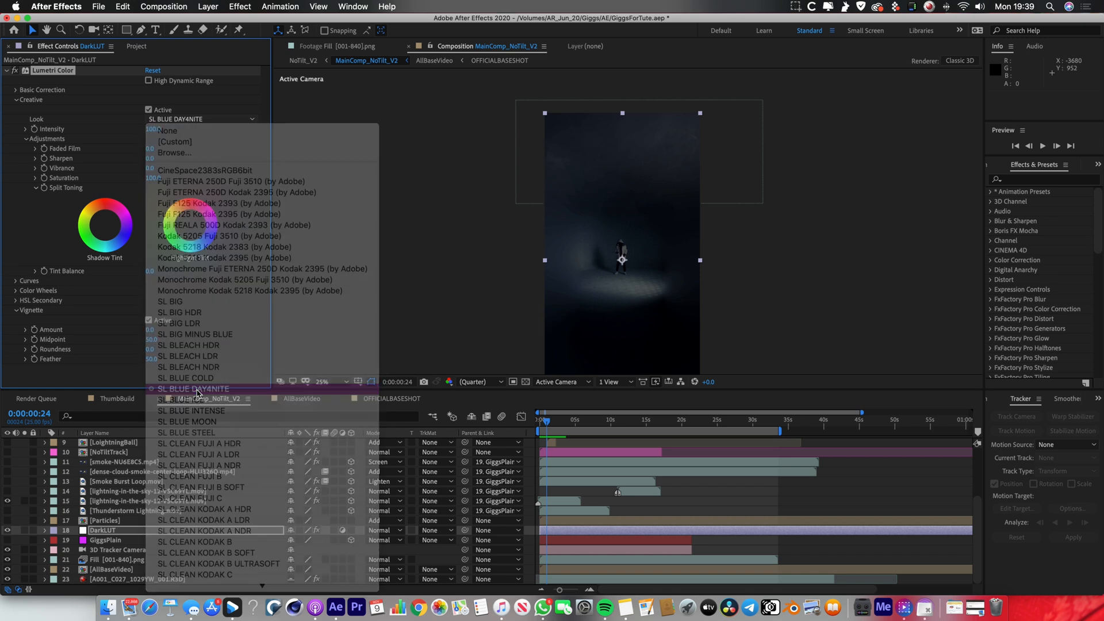
{"action": "key", "text": "space"}
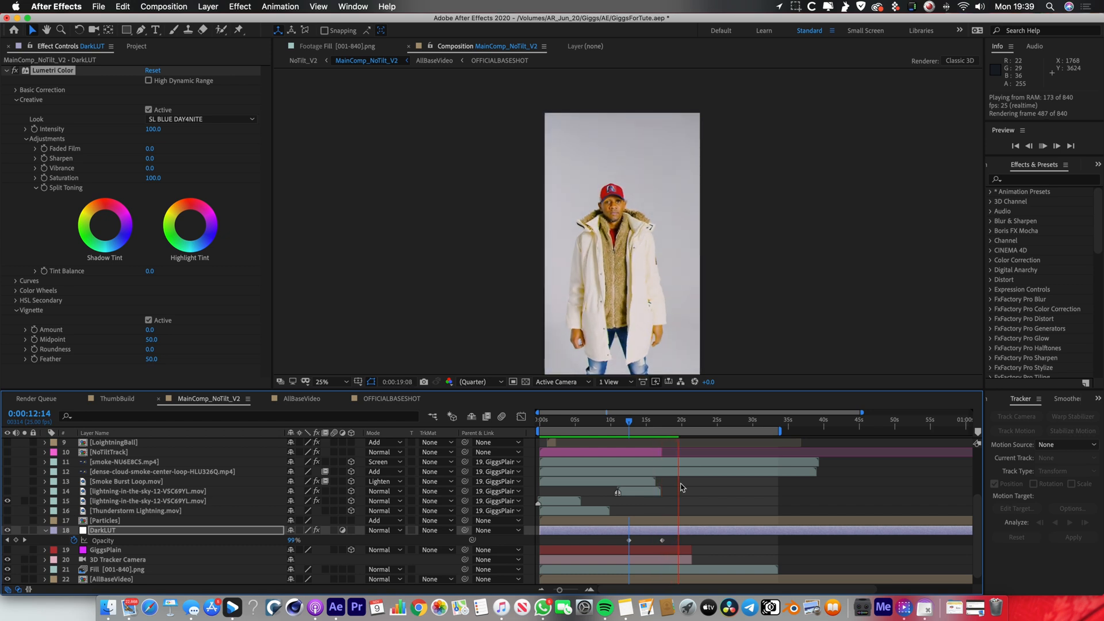
Make the Particles layer visible, and examine the dust around the hooded figure at 0:00:04:09.
{"action": "left_click", "coordinate": [86, 521]}
{"action": "left_click", "coordinate": [46, 531]}
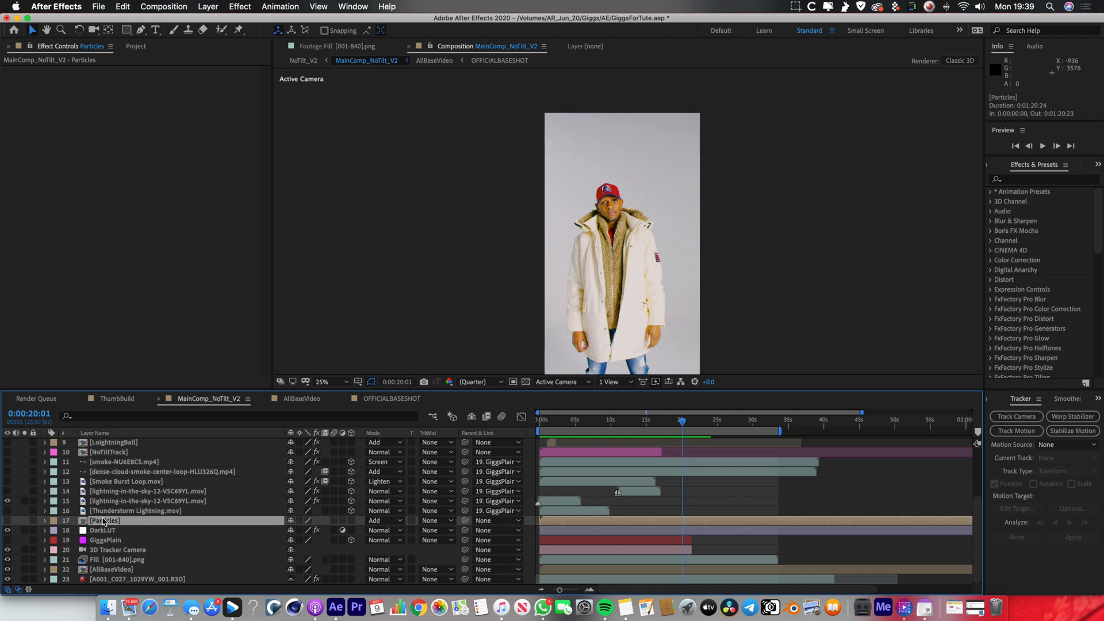
{"action": "left_click", "coordinate": [7, 521]}
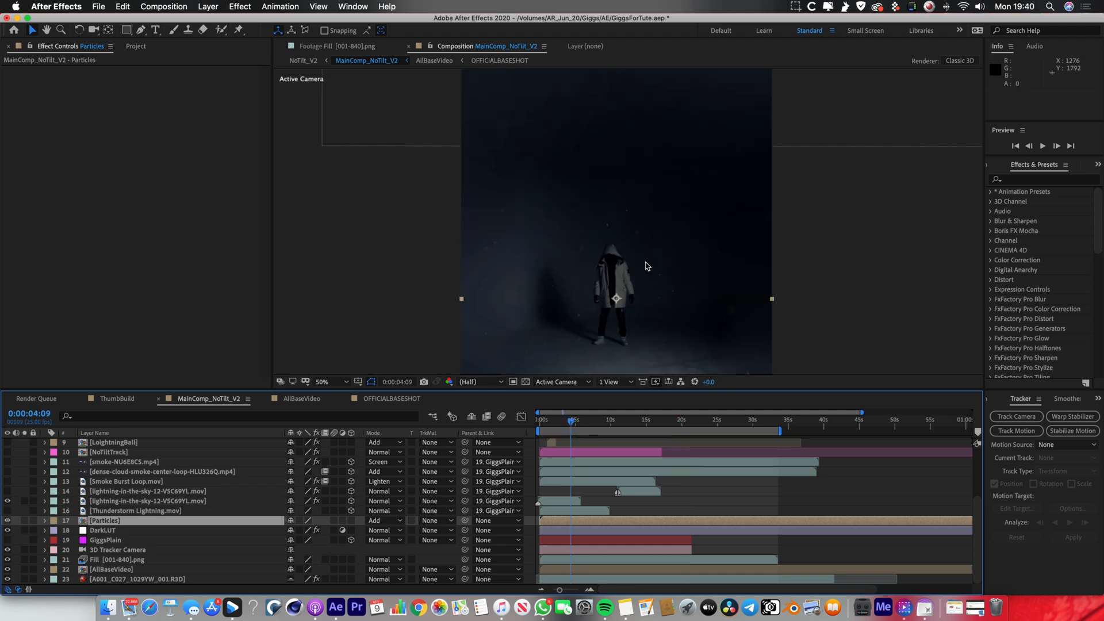
{"action": "scroll", "coordinate": [645, 264], "scroll_direction": "up", "scroll_amount": 1}
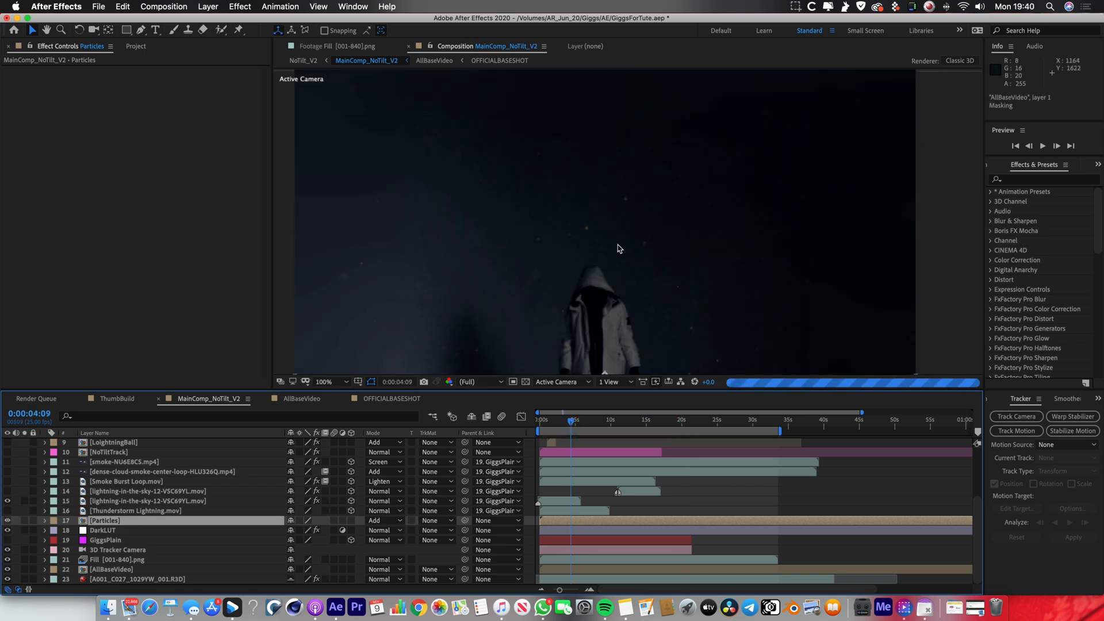
{"action": "key", "text": "h"}
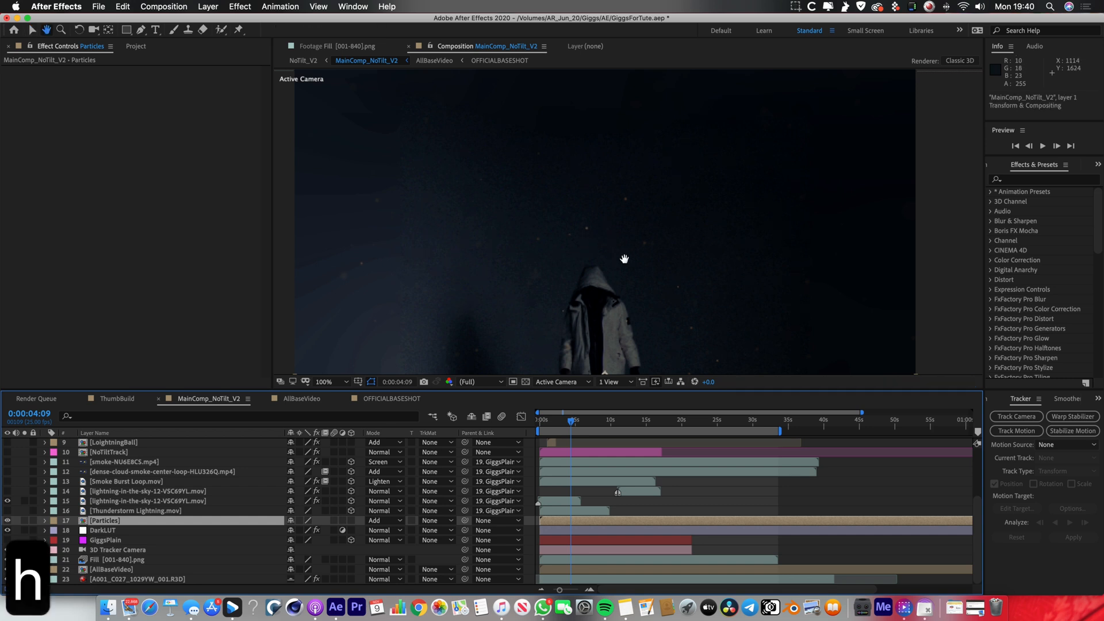
{"action": "left_click_drag", "start_coordinate": [624, 257], "coordinate": [565, 136]}
{"action": "key", "text": "v"}
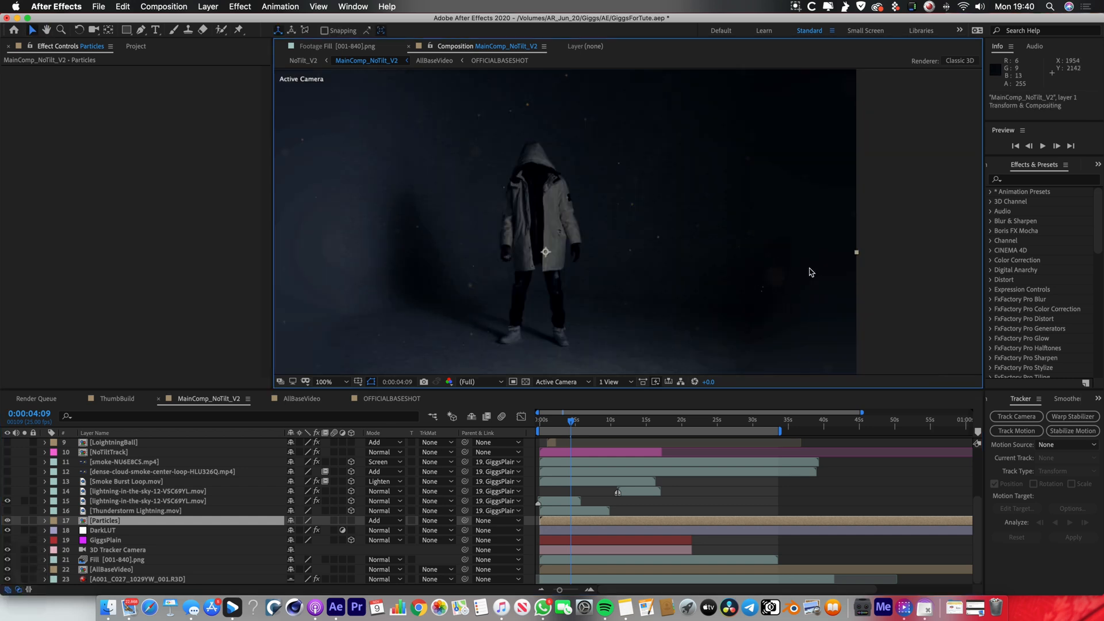
{"action": "key", "text": "period"}
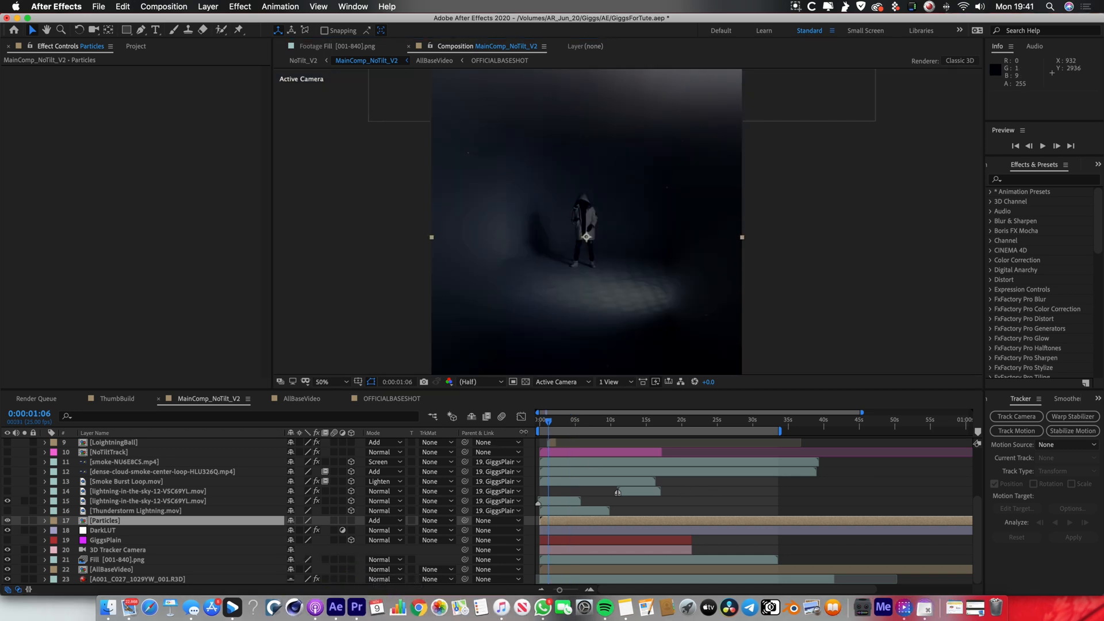
Switch to Premiere Pro, and play Nested Sequence 03 enlarged to 150% to examine the particles in the graded shot.
{"action": "left_click", "coordinate": [357, 603]}
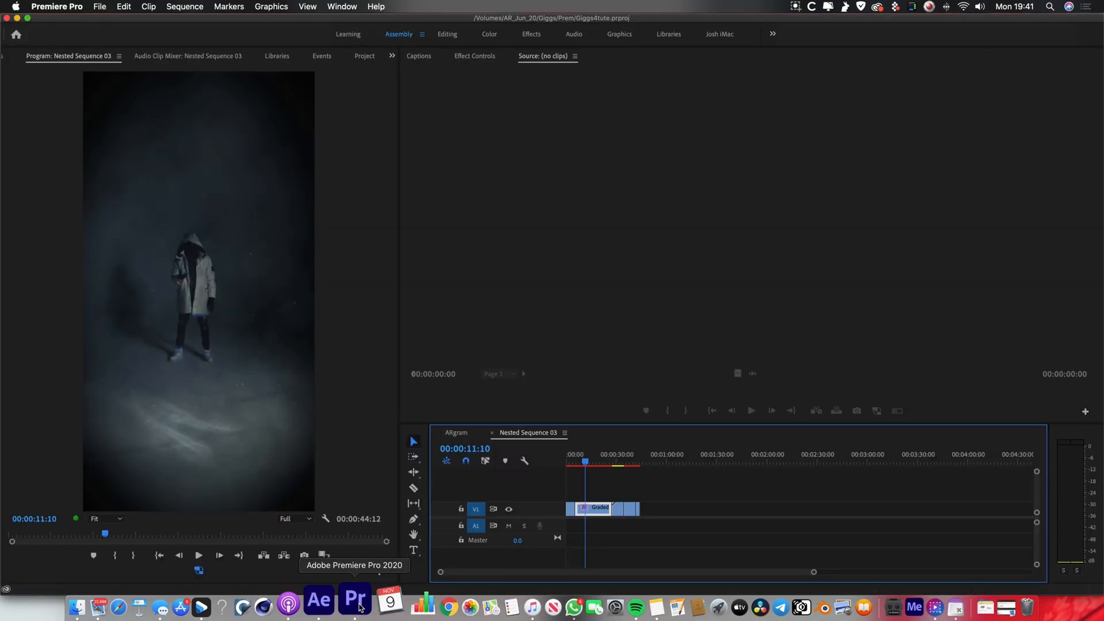
{"action": "left_click", "coordinate": [71, 406]}
{"action": "left_click", "coordinate": [103, 519]}
{"action": "key", "text": "space"}
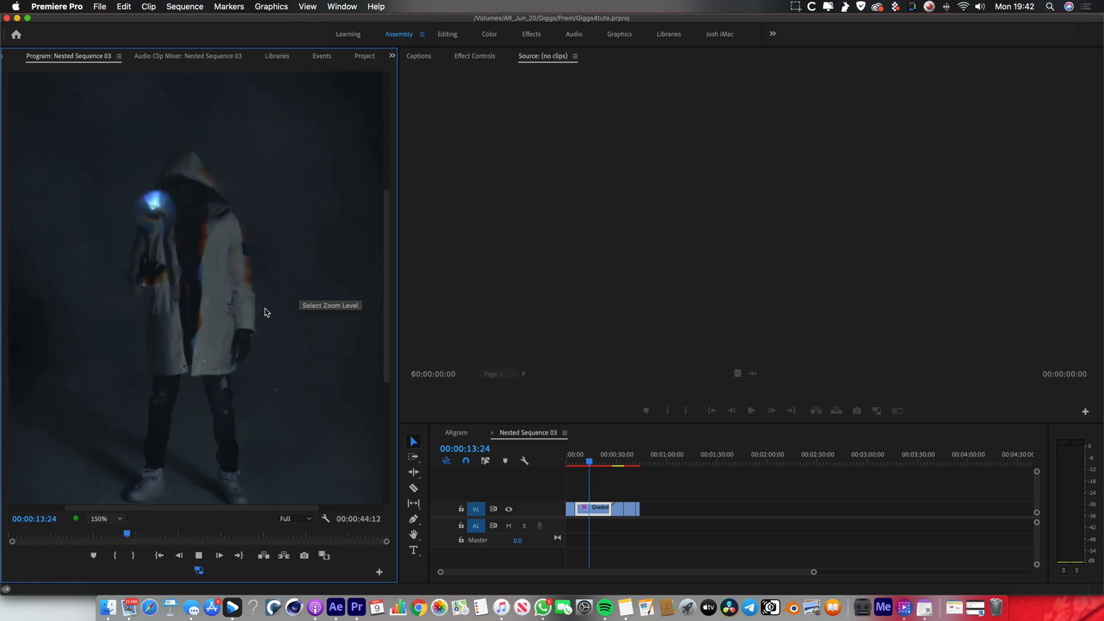
{"action": "key", "text": "space"}
{"action": "left_click_drag", "start_coordinate": [128, 534], "coordinate": [74, 537]}
{"action": "key", "text": "space"}
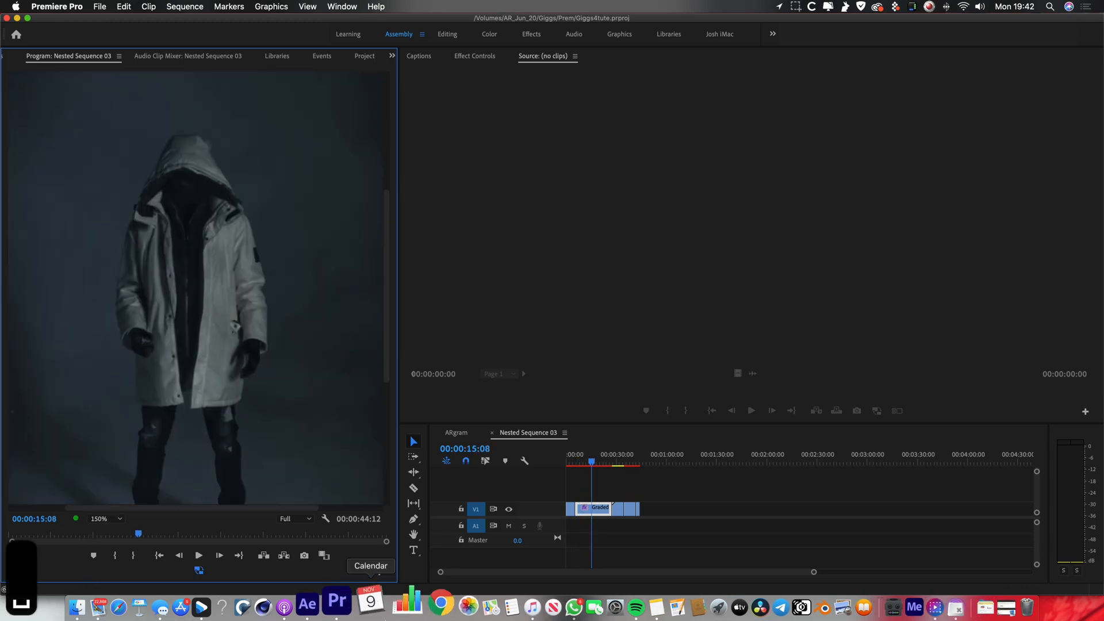
Switch back to After Effects, open the Particles composition, and inspect the Particular emitter settings on the lower Particles layer at 0:00:00:10.
{"action": "left_click", "coordinate": [333, 609]}
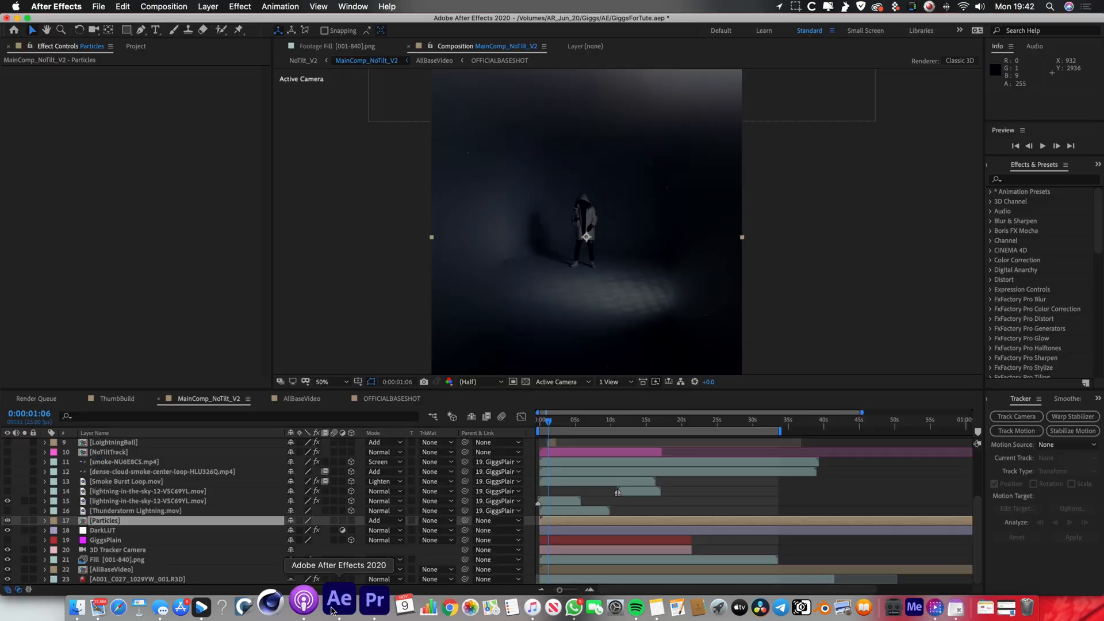
{"action": "double_click", "coordinate": [555, 521]}
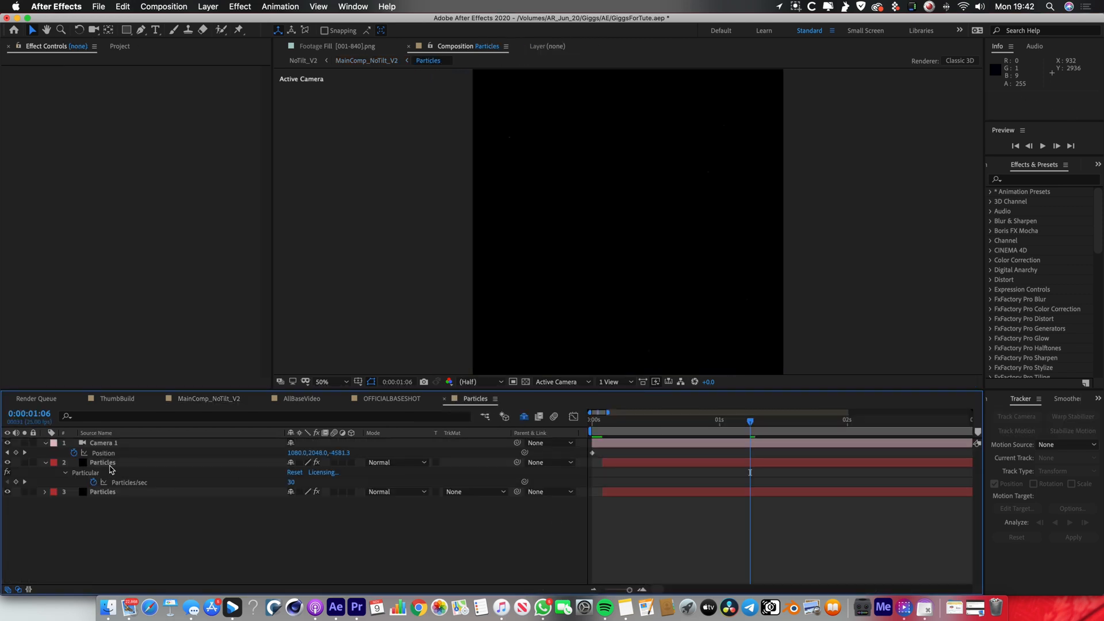
{"action": "left_click", "coordinate": [114, 492]}
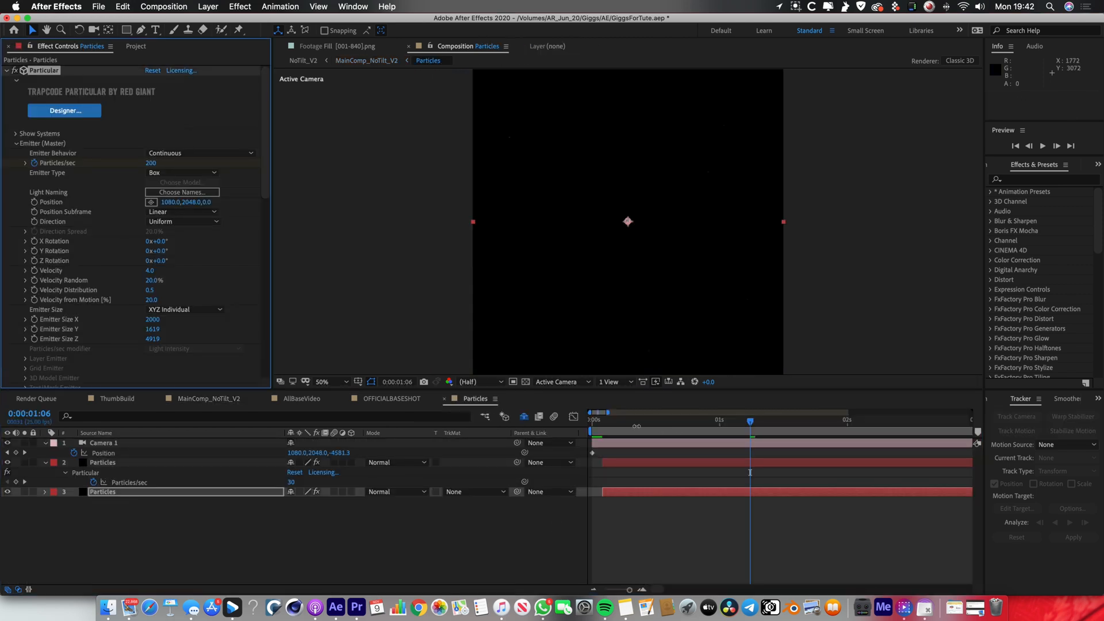
{"action": "left_click_drag", "start_coordinate": [599, 427], "coordinate": [644, 428]}
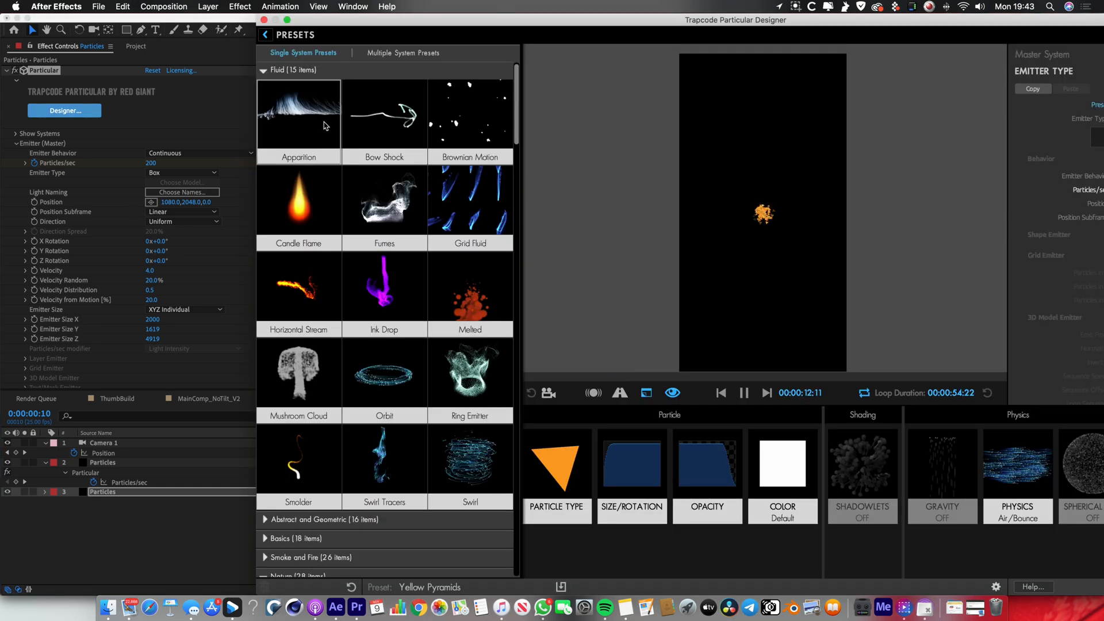
Browse the fluid presets in Trapcode Particular Designer, cancel without applying one, and return to the MainComp_NoTilt_V2 composition.
{"action": "left_click", "coordinate": [470, 373]}
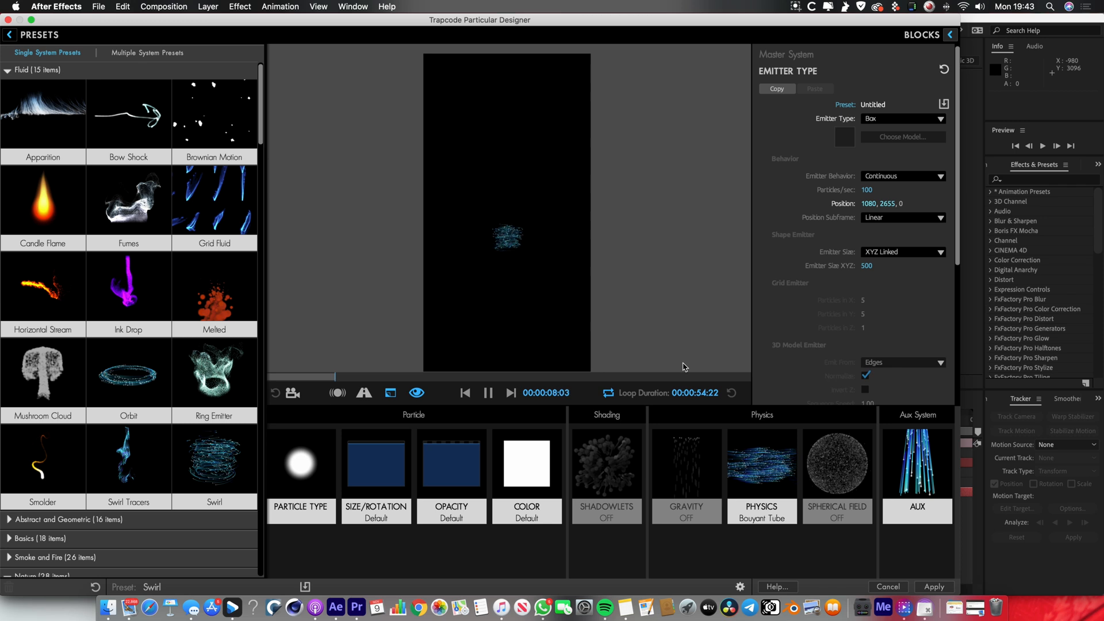
{"action": "left_click", "coordinate": [885, 588]}
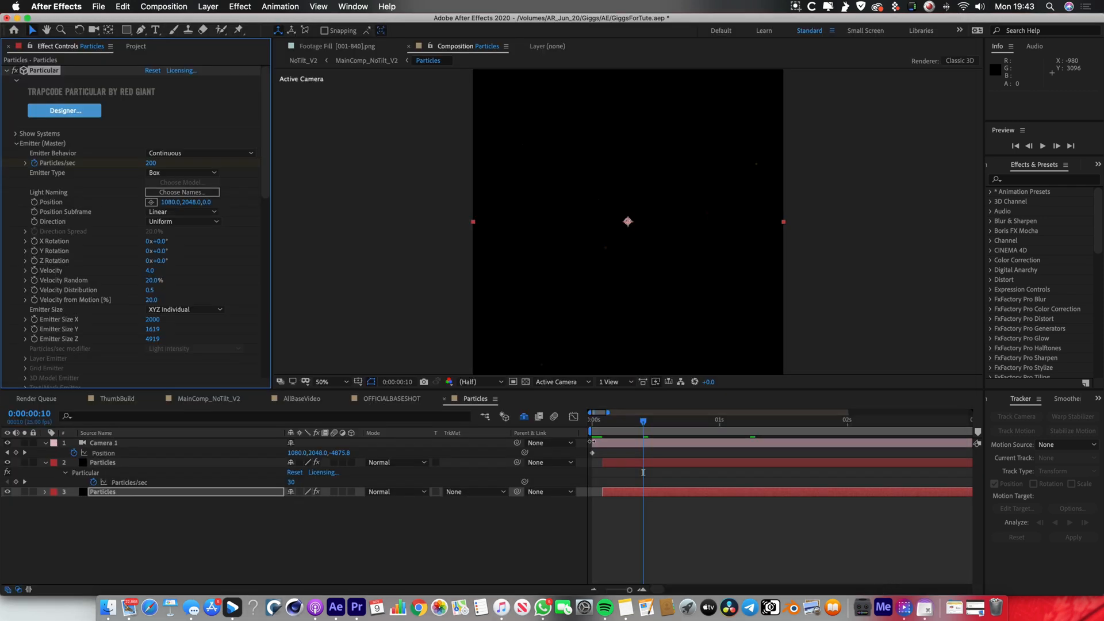
{"action": "left_click", "coordinate": [494, 420]}
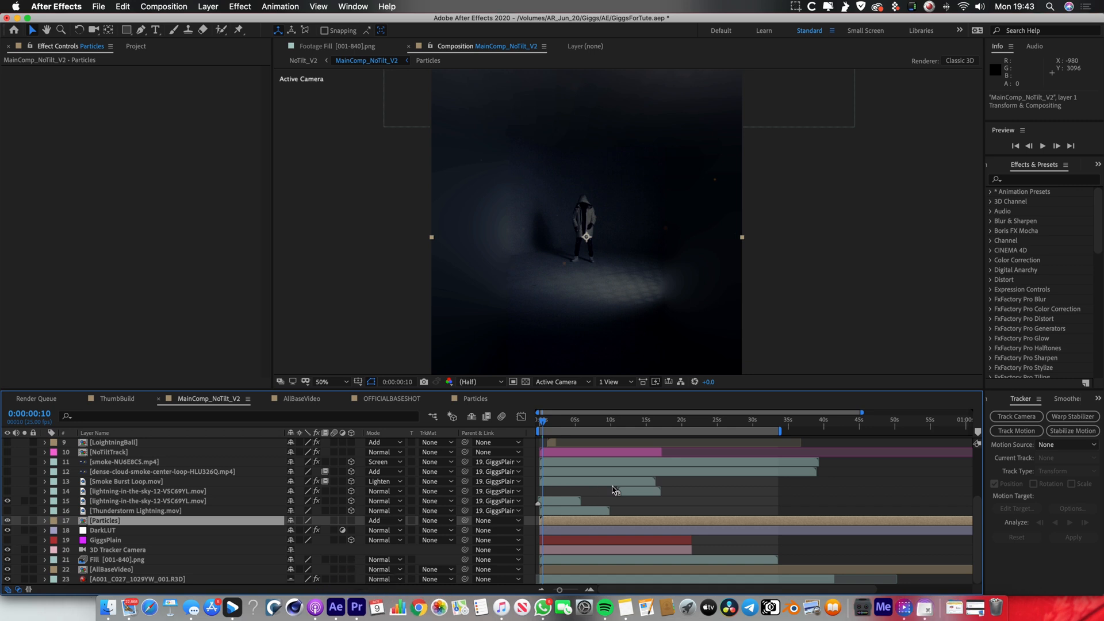
Select the 3D Tracker Camera layer, replay the graded sequence from an earlier point in Premiere Pro, and return to After Effects.
{"action": "left_click", "coordinate": [124, 550]}
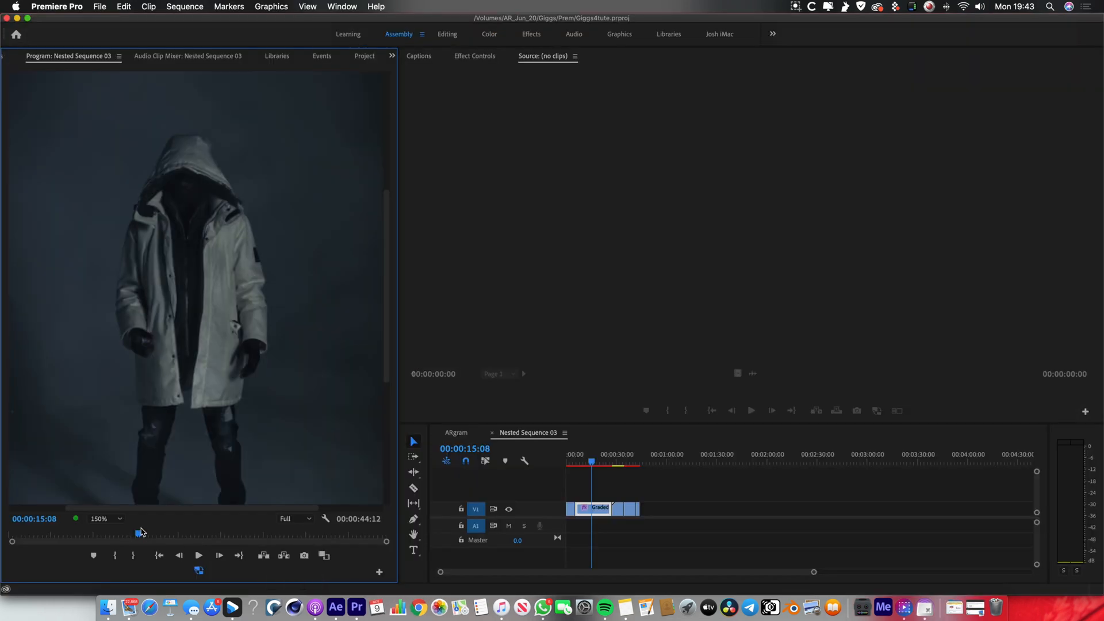
{"action": "left_click_drag", "start_coordinate": [141, 532], "coordinate": [51, 535]}
{"action": "key", "text": "space"}
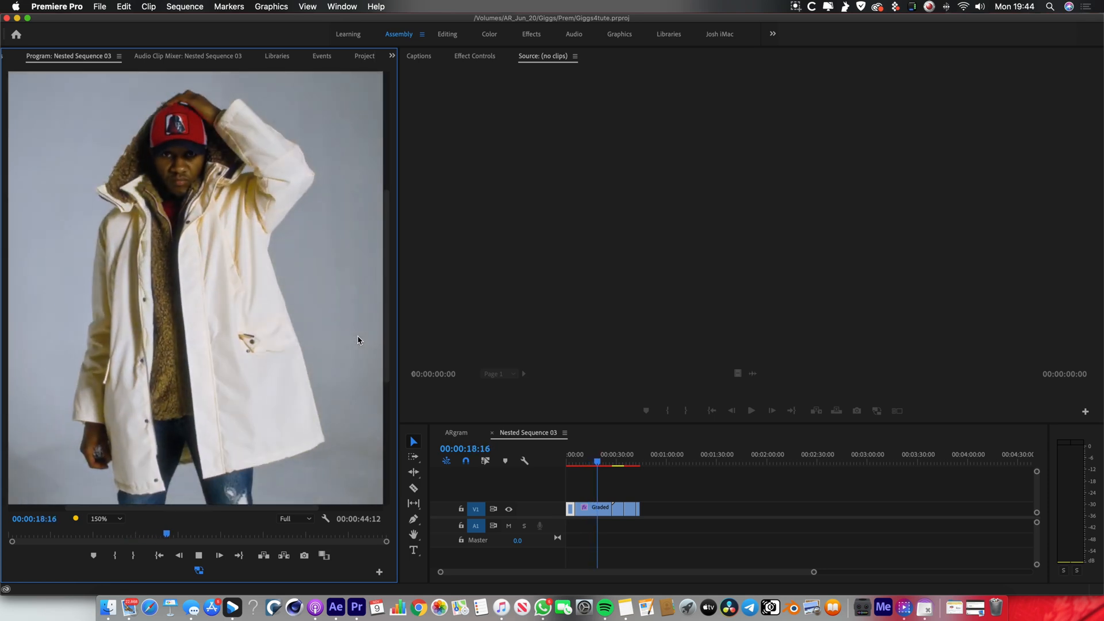
{"action": "left_click", "coordinate": [336, 606]}
Make the Thunderstorm Lightning, lightning-in-the-sky, Smoke Burst Loop, dense-cloud-smoke and smoke-NU6E8CS layers visible over the dark studio shot.
{"action": "left_click", "coordinate": [113, 520]}
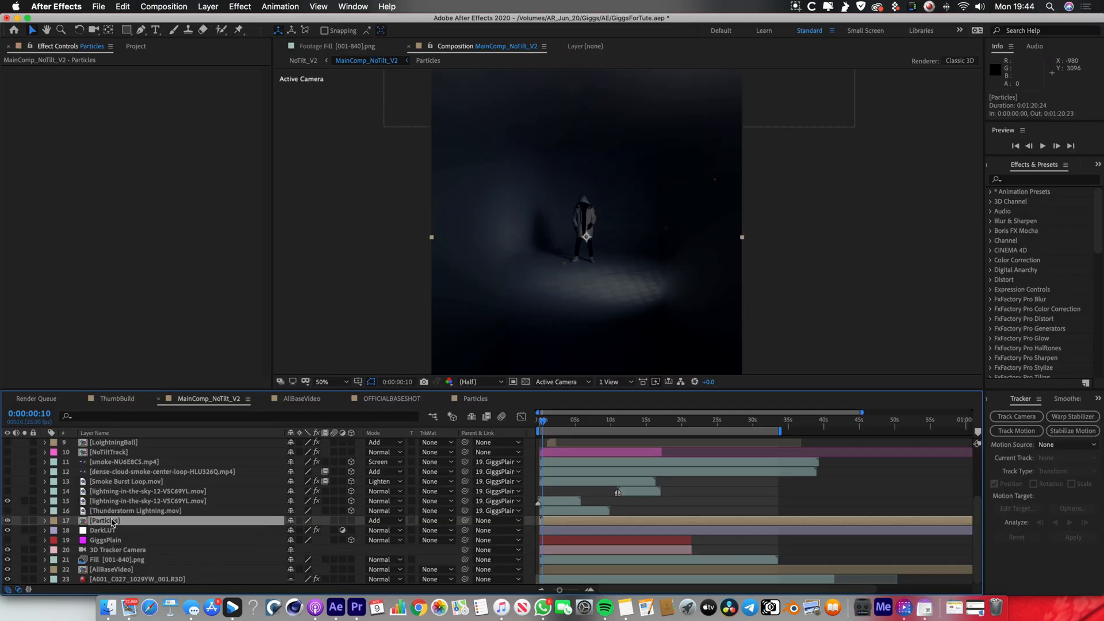
{"action": "left_click", "coordinate": [137, 511]}
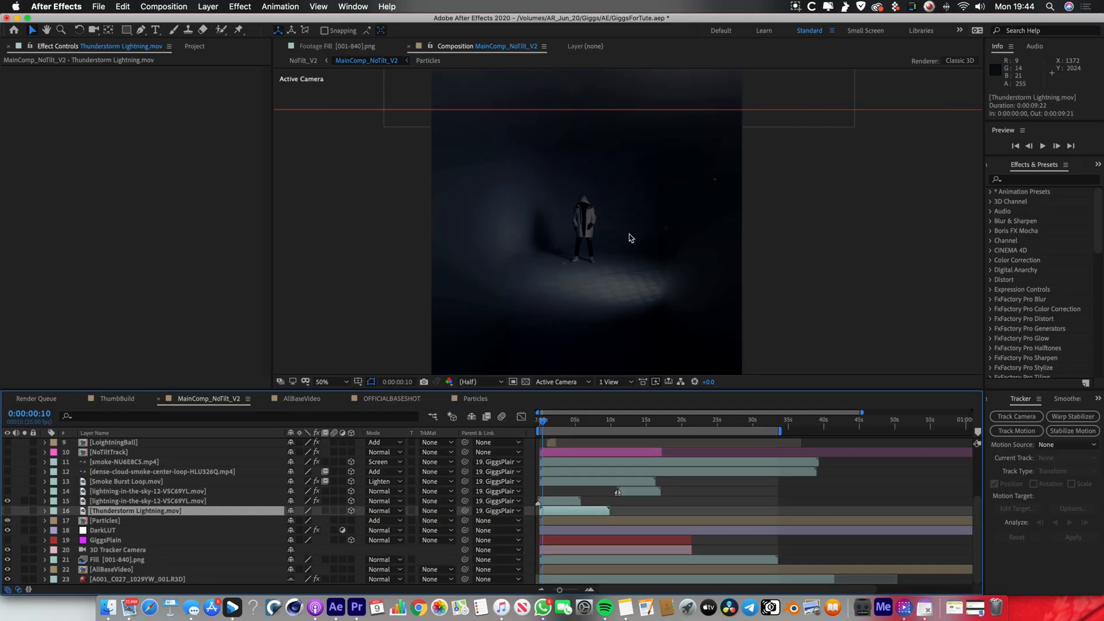
{"action": "scroll", "coordinate": [631, 237], "scroll_direction": "down", "scroll_amount": 1}
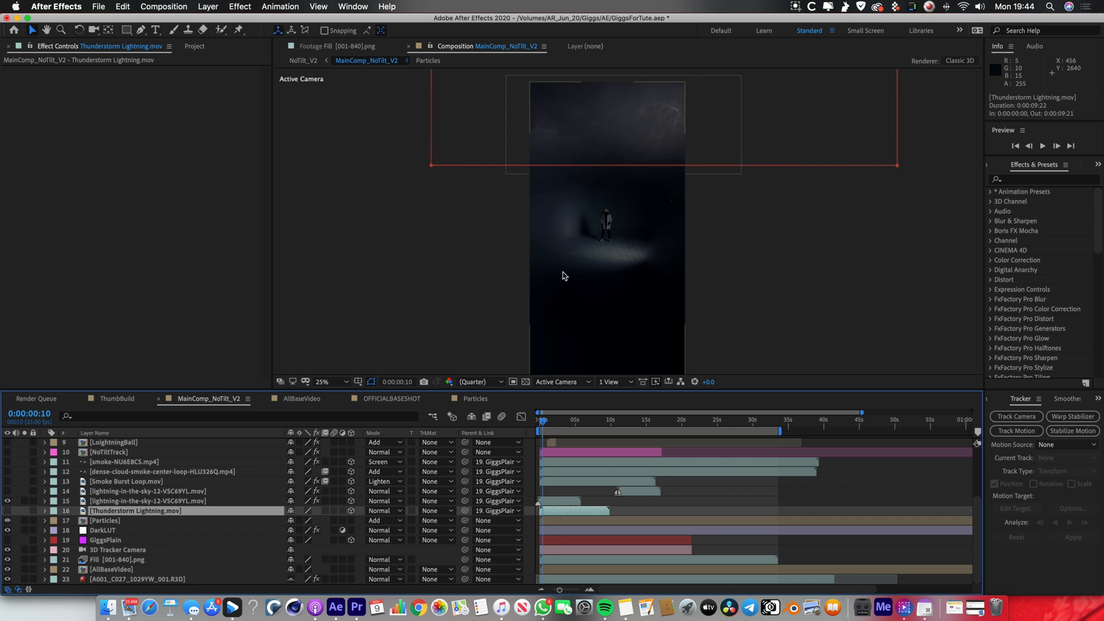
{"action": "left_click", "coordinate": [8, 511]}
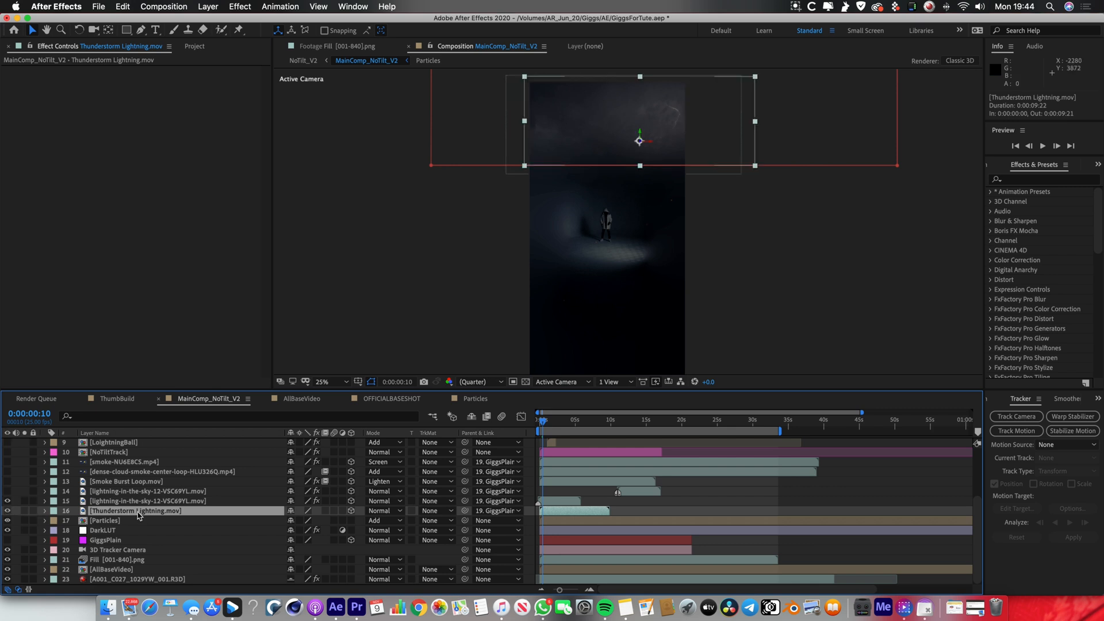
{"action": "left_click", "coordinate": [99, 501]}
{"action": "left_click", "coordinate": [7, 482]}
{"action": "left_click", "coordinate": [8, 472]}
{"action": "left_click", "coordinate": [7, 462]}
Open the Thunderstorm Lightning clip on its own at 50% zoom, play its masked footage, and return to the MainComp_NoTilt_V2 view.
{"action": "double_click", "coordinate": [107, 509]}
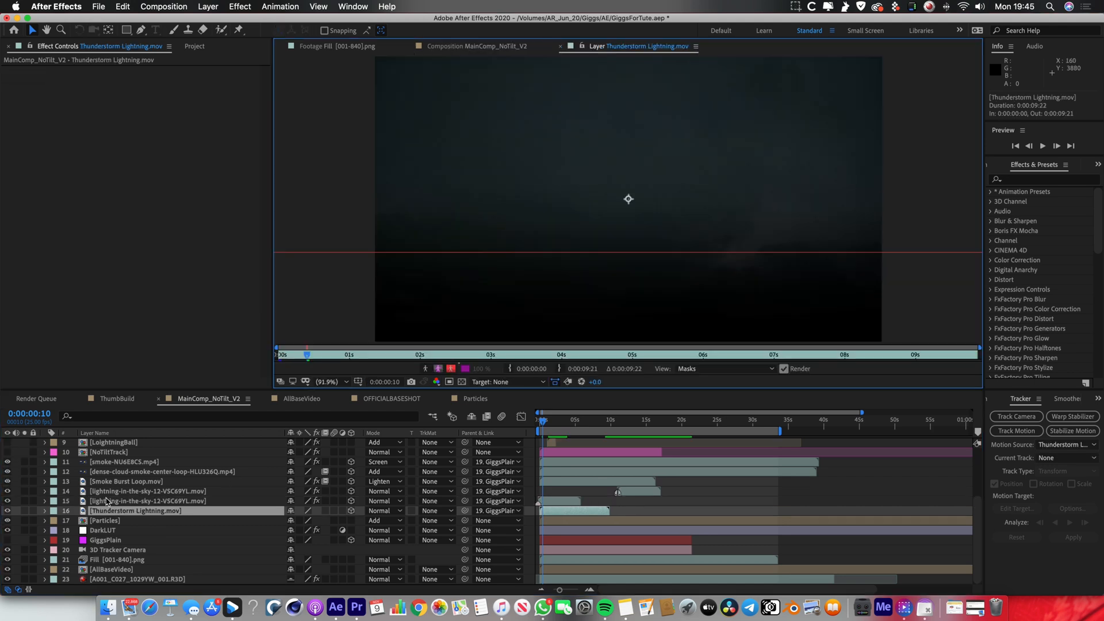
{"action": "key", "text": "comma"}
{"action": "key", "text": "comma"}
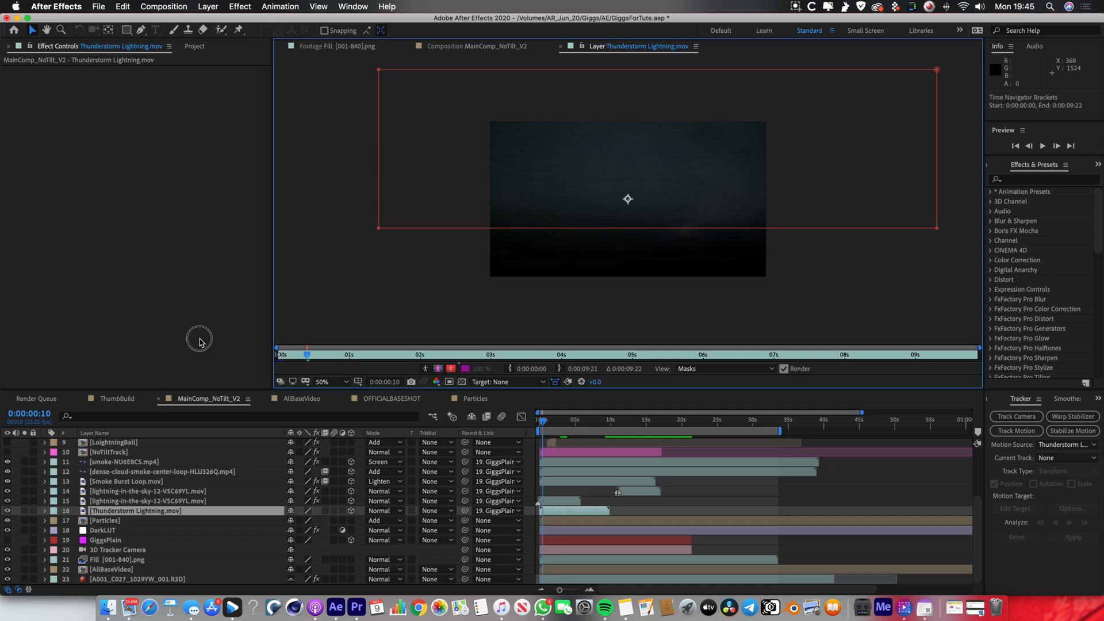
{"action": "key", "text": "space"}
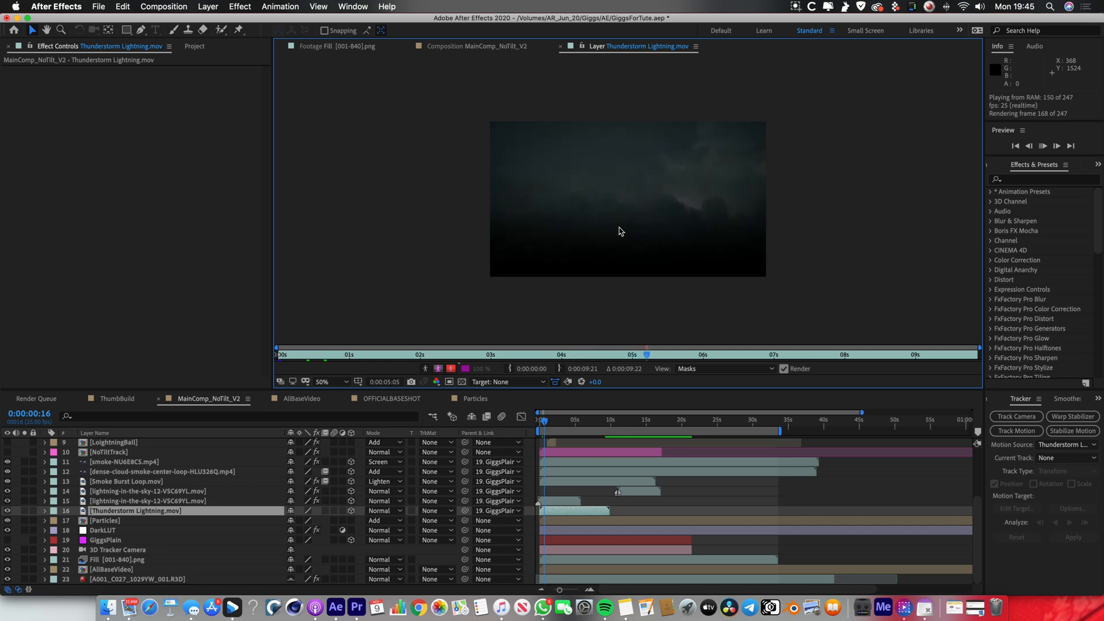
{"action": "key", "text": "space"}
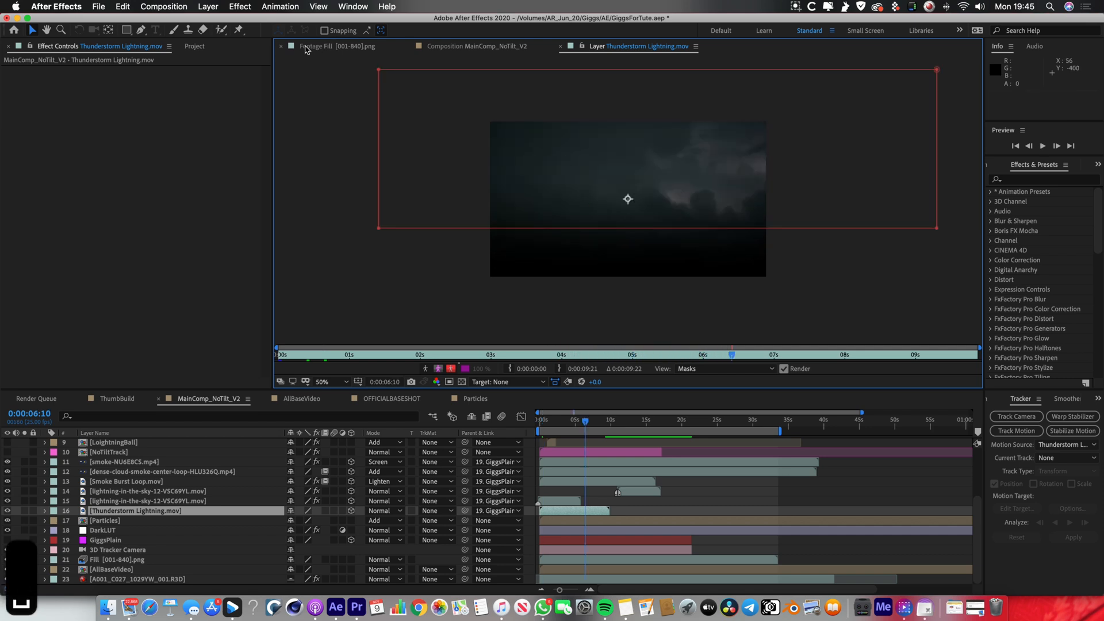
{"action": "left_click", "coordinate": [486, 47]}
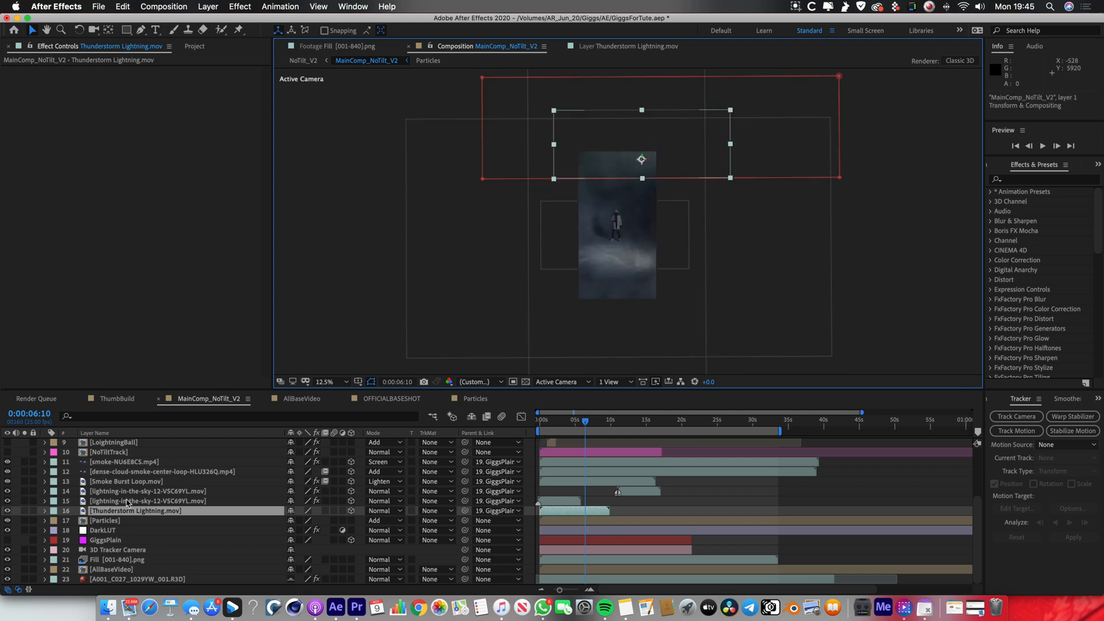
Open the dense-cloud-smoke-center-loop clip on its own and play its footage.
{"action": "left_click", "coordinate": [134, 472]}
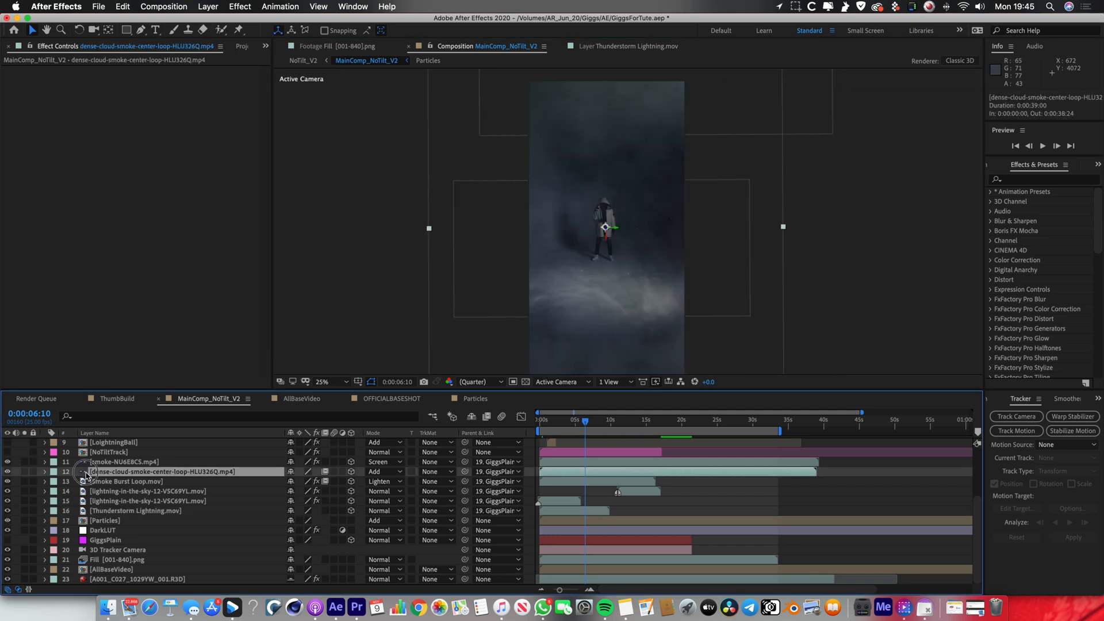
{"action": "double_click", "coordinate": [87, 475]}
{"action": "scroll", "coordinate": [484, 289], "scroll_direction": "down", "scroll_amount": 4}
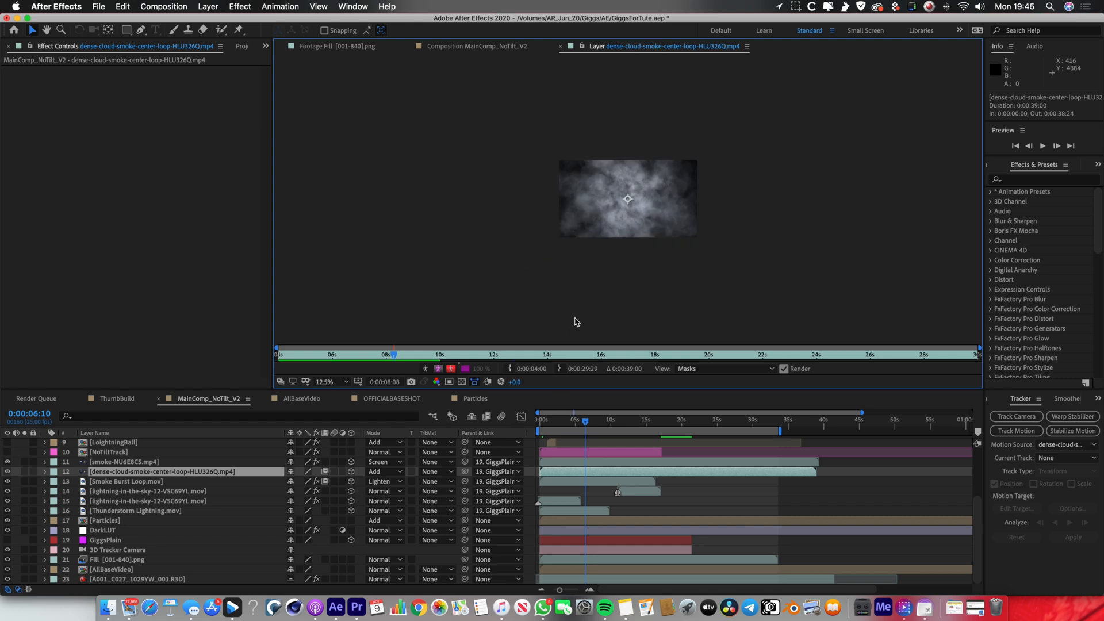
{"action": "key", "text": "period"}
{"action": "key", "text": "space"}
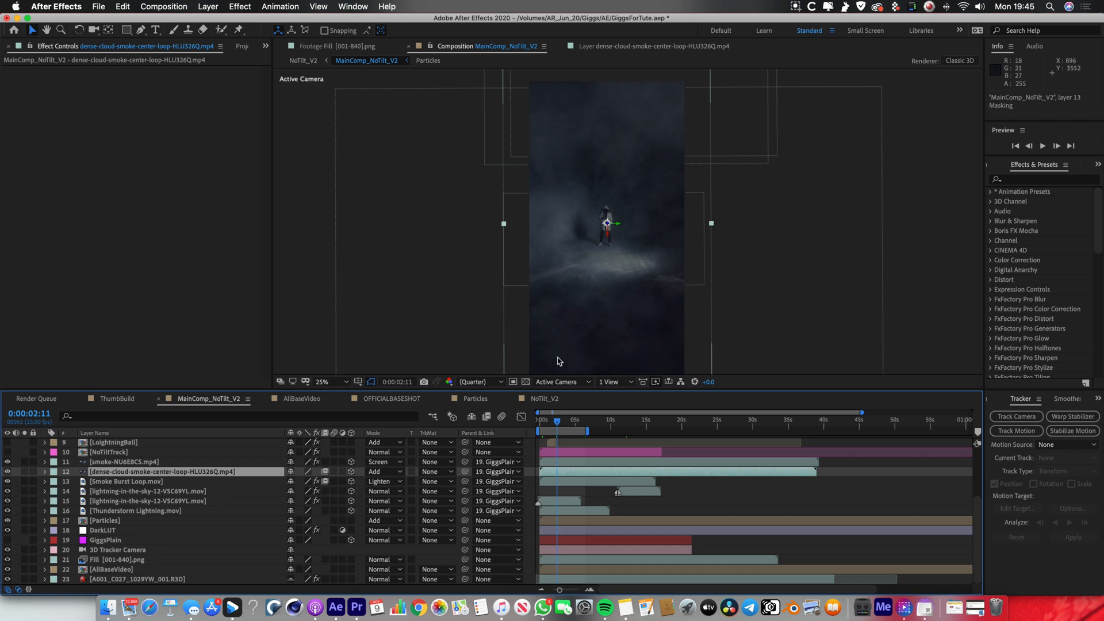
Try the Lighten blending mode on the dense-cloud-smoke layer and restore it to Add.
{"action": "left_click", "coordinate": [389, 472]}
{"action": "left_click", "coordinate": [431, 257]}
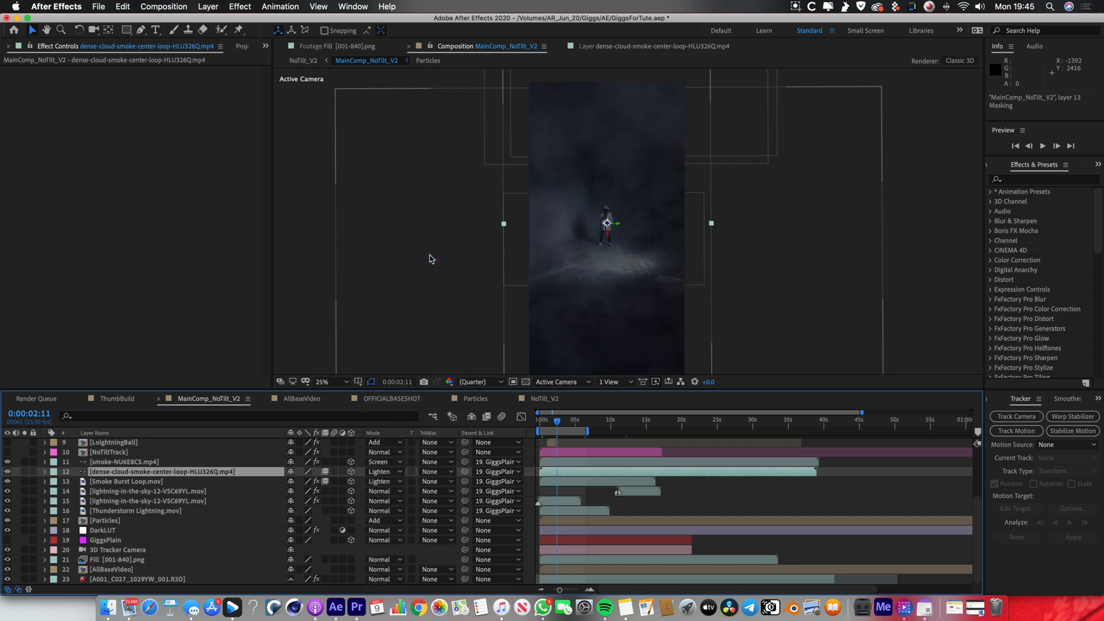
{"action": "left_click", "coordinate": [391, 472]}
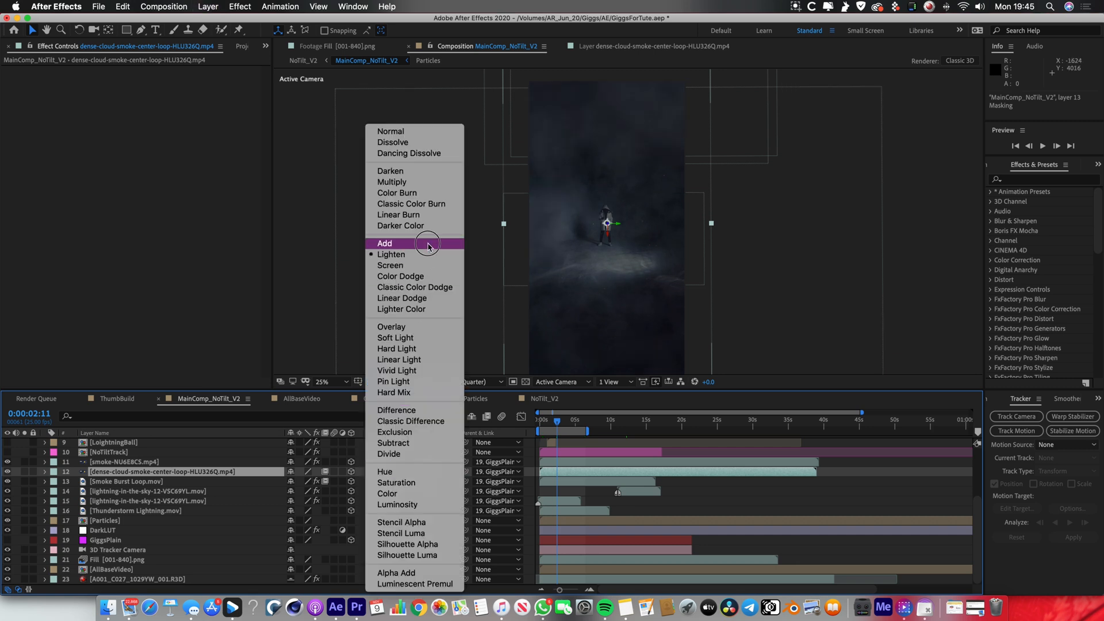
{"action": "left_click", "coordinate": [428, 245]}
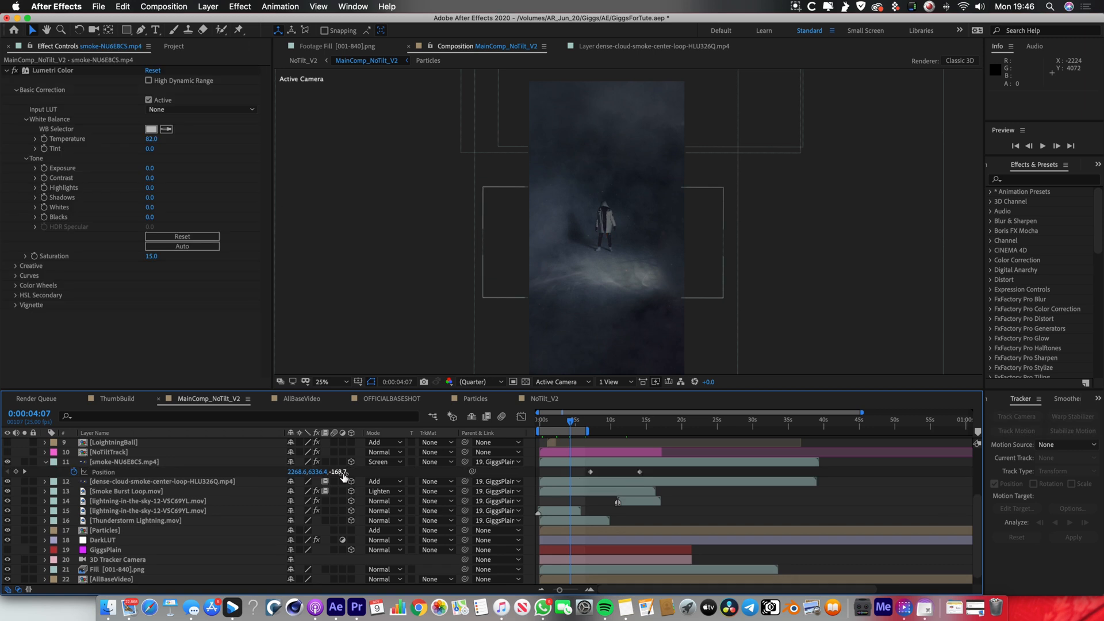
Show the Position keyframes of the smoke-NU6E8CS layer and undo the last change.
{"action": "left_click_drag", "start_coordinate": [344, 477], "coordinate": [0, 460]}
{"action": "key", "text": "super+z"}
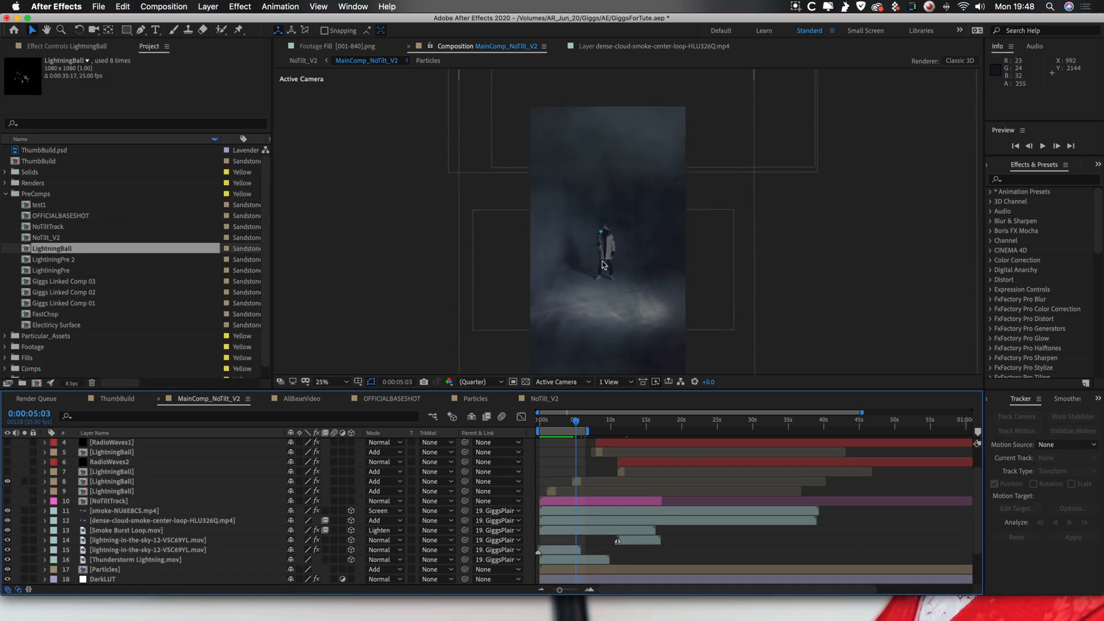
{"action": "scroll", "coordinate": [602, 264], "scroll_direction": "up", "scroll_amount": 4}
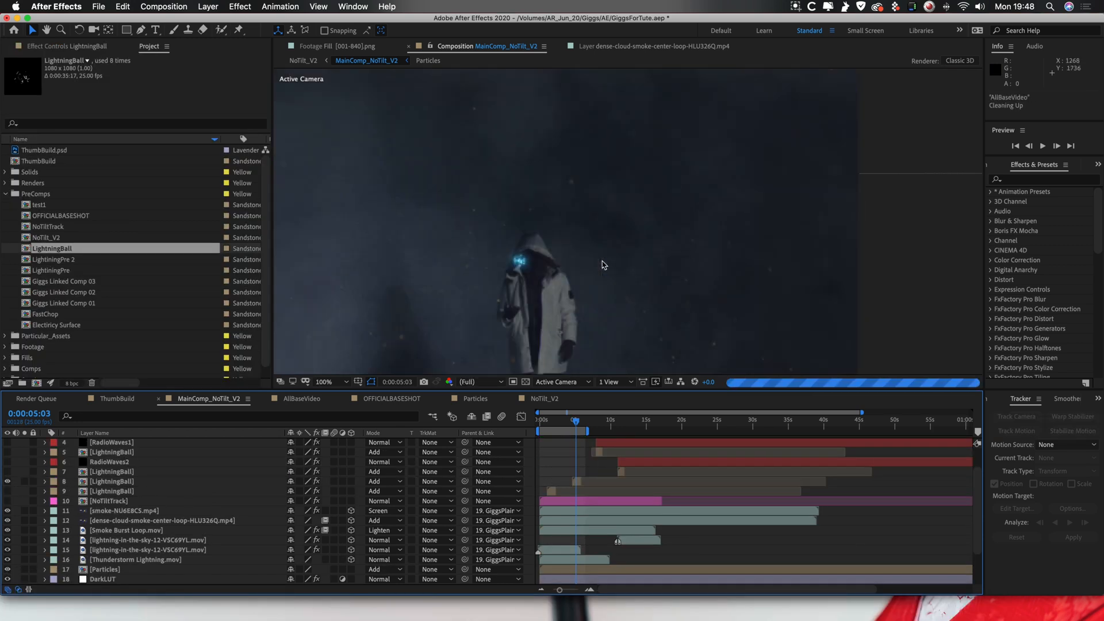
Open the LightningBall precomp from layer 8 of MainComp_NoTilt_V2 and play its animation.
{"action": "key", "text": "h"}
{"action": "left_click_drag", "start_coordinate": [602, 265], "coordinate": [720, 200]}
{"action": "key", "text": "v"}
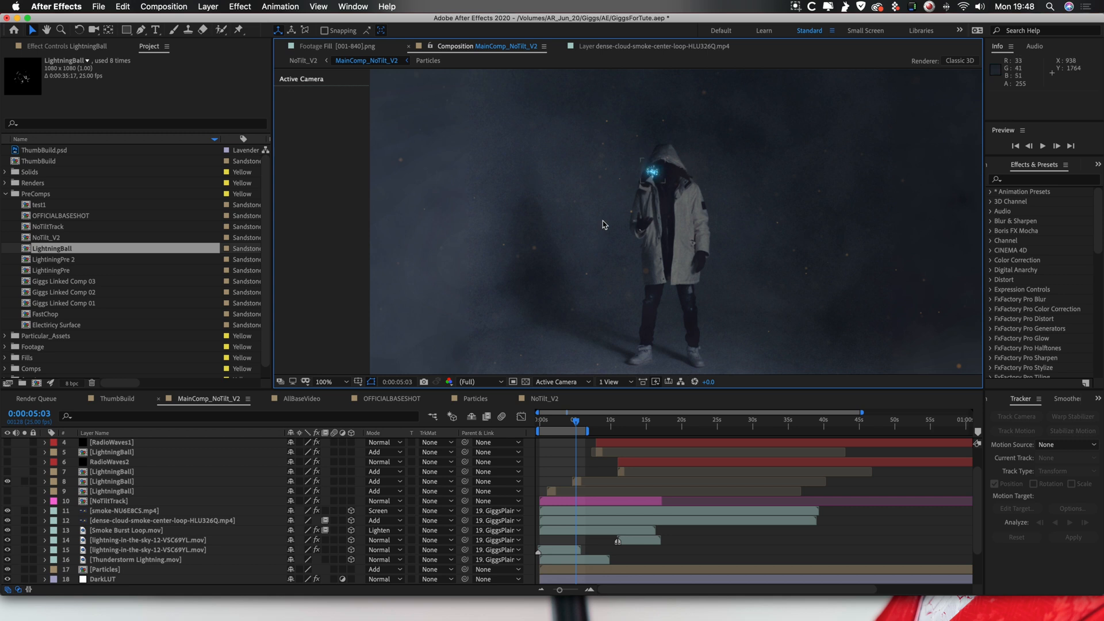
{"action": "double_click", "coordinate": [579, 484]}
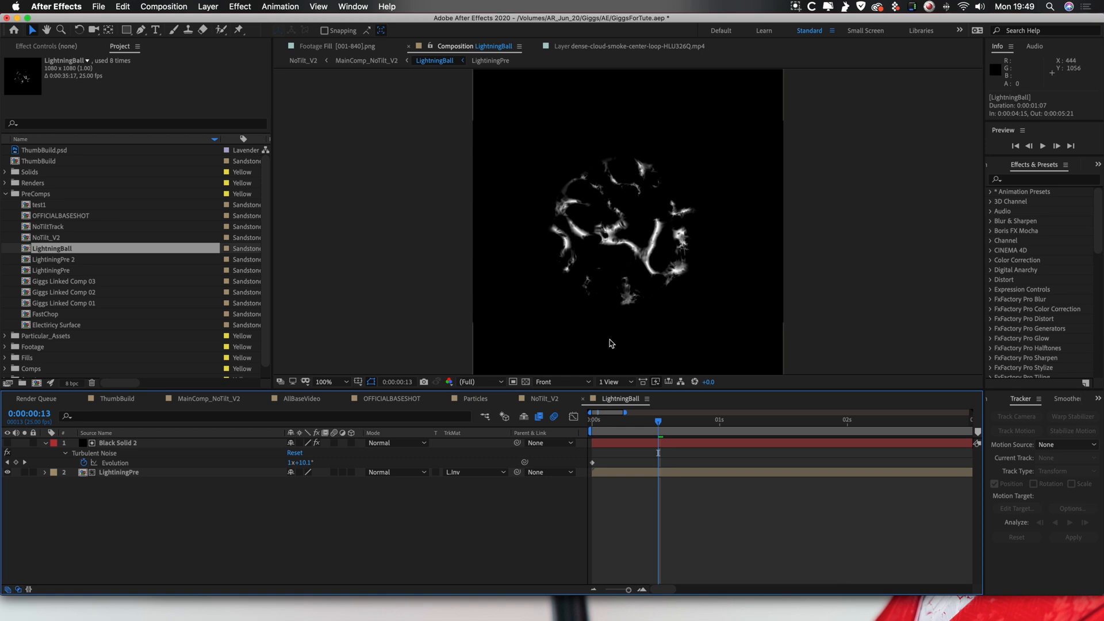
{"action": "scroll", "coordinate": [629, 259], "scroll_direction": "down", "scroll_amount": 2}
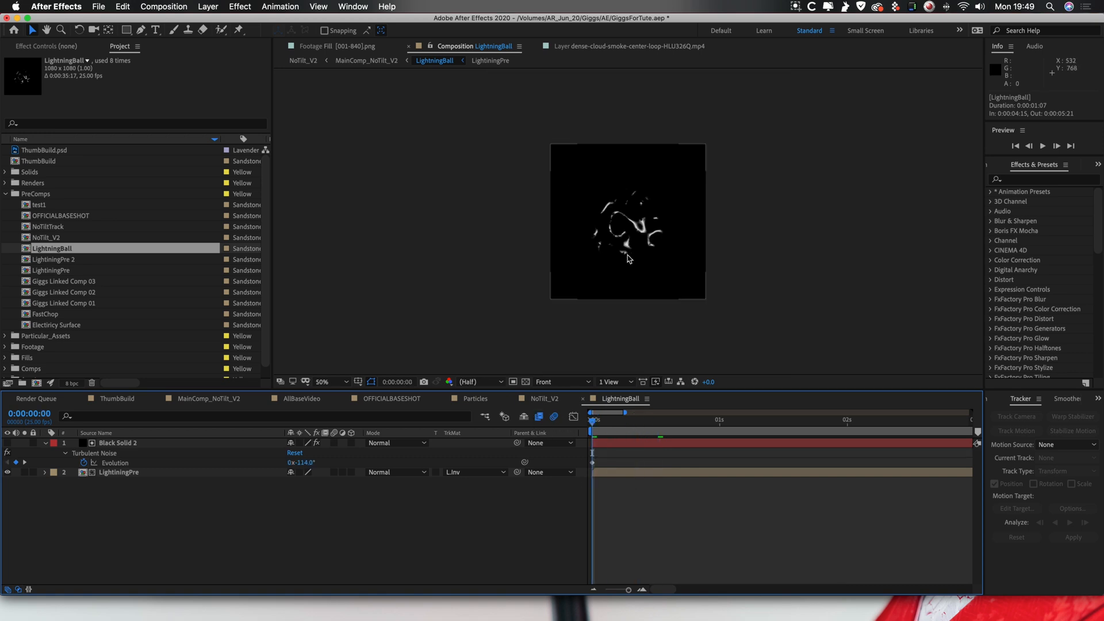
{"action": "key", "text": "space"}
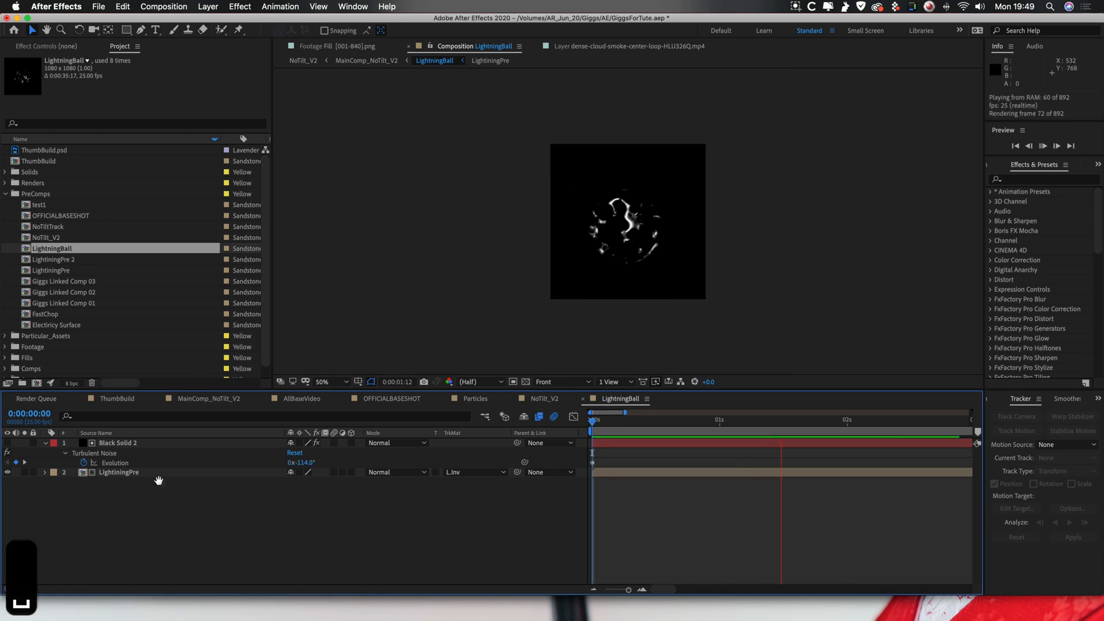
Open the nested LightiningPre composition, play it, and show the Turbulent Noise effect on Black Solid 1.
{"action": "double_click", "coordinate": [155, 473]}
{"action": "key", "text": "space"}
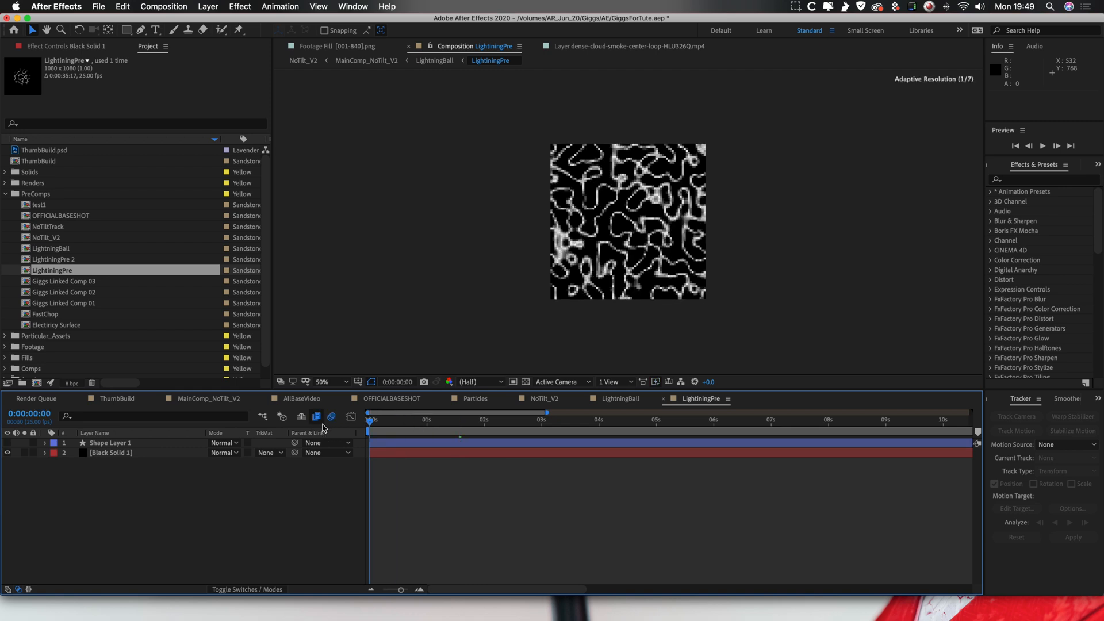
{"action": "left_click", "coordinate": [454, 456]}
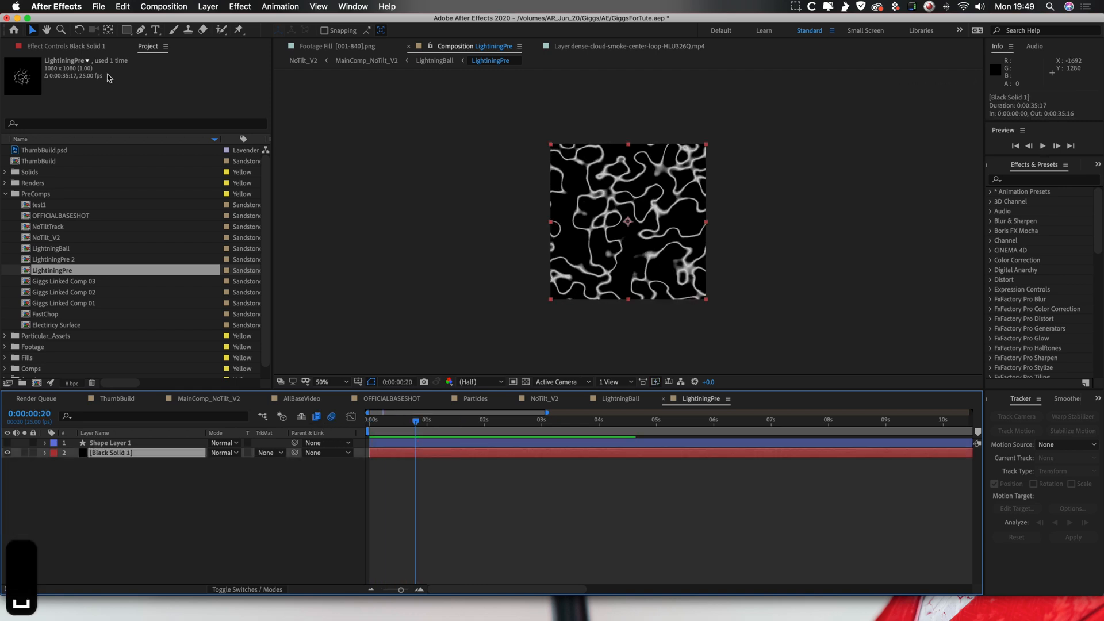
{"action": "left_click", "coordinate": [65, 49]}
{"action": "left_click", "coordinate": [55, 71]}
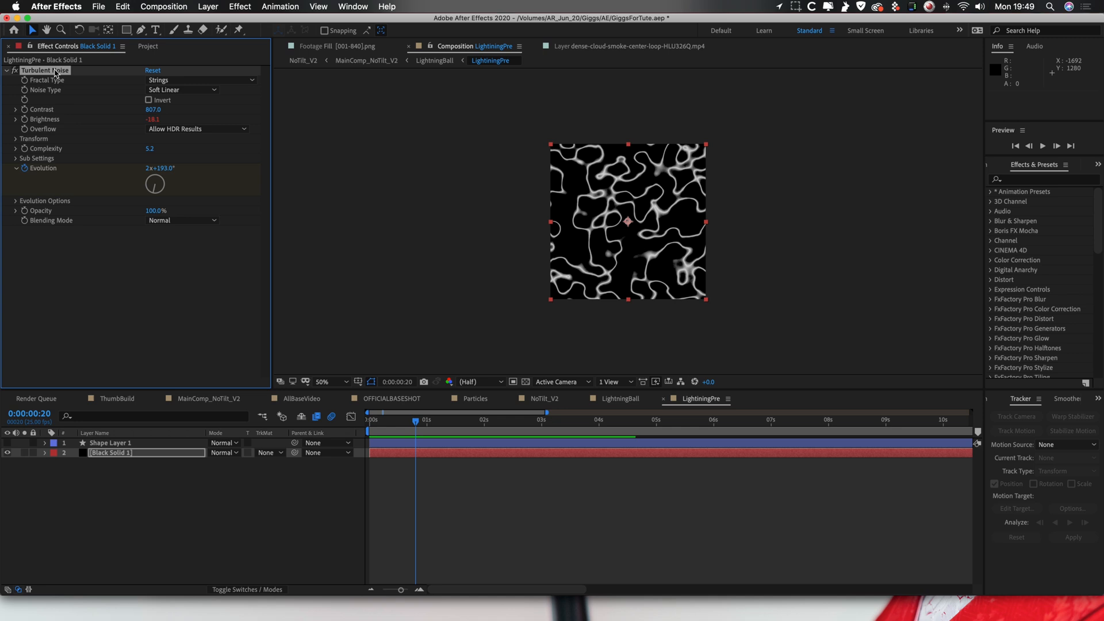
Compare Black Solid 1 with Turbulent Noise off and on, and examine its Fractal Type options at 0:00:01:14.
{"action": "left_click", "coordinate": [14, 70]}
{"action": "left_click", "coordinate": [14, 71]}
{"action": "left_click_drag", "start_coordinate": [415, 420], "coordinate": [459, 434]}
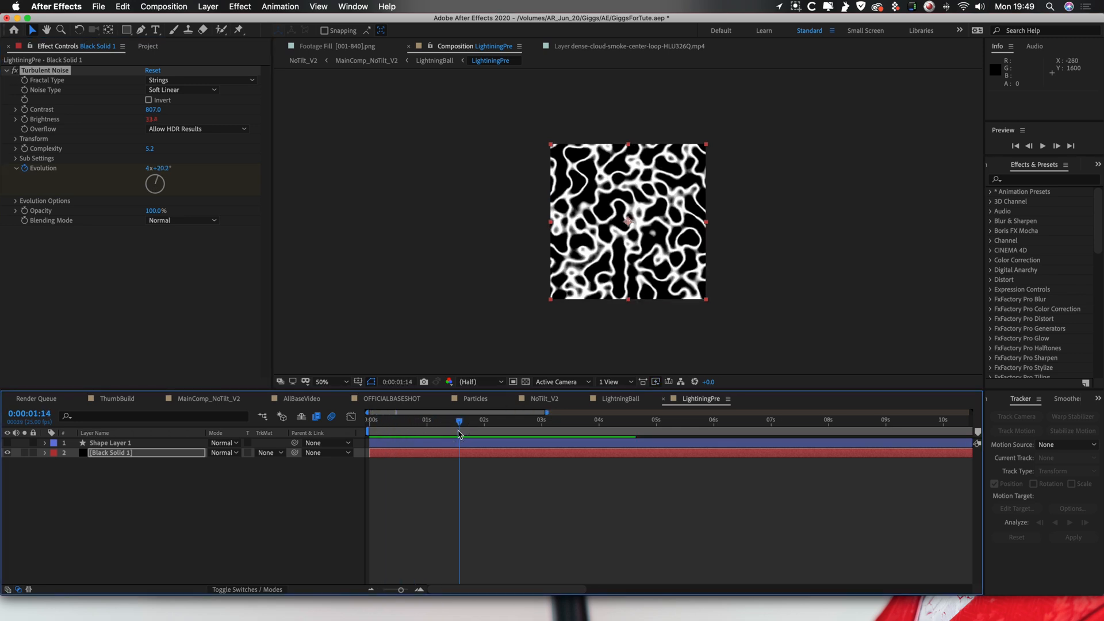
{"action": "left_click", "coordinate": [211, 83]}
{"action": "left_click", "coordinate": [98, 292]}
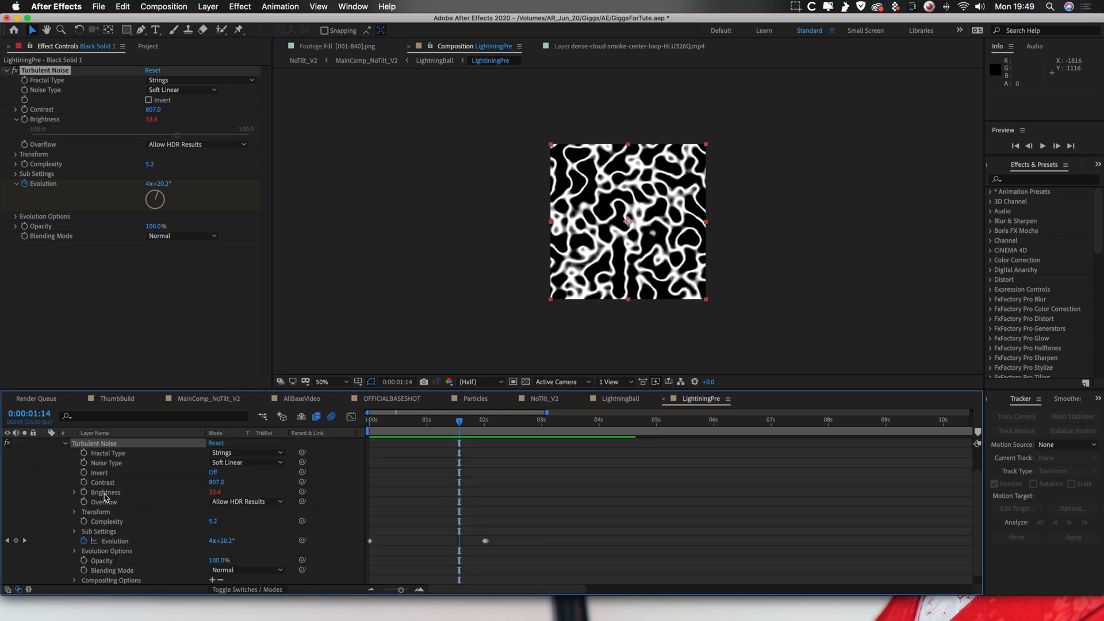
Examine the wiggle expression on Turbulent Noise Brightness and play the animated noise from the start.
{"action": "left_click", "coordinate": [100, 493]}
{"action": "left_click", "coordinate": [75, 493]}
{"action": "left_click", "coordinate": [394, 503]}
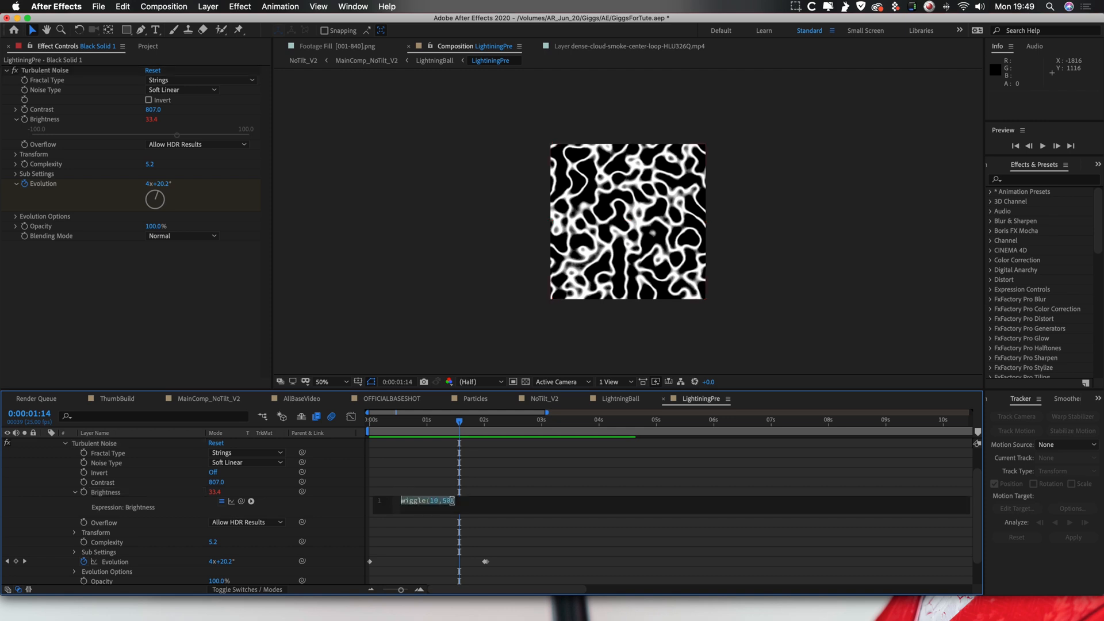
{"action": "left_click", "coordinate": [443, 486]}
{"action": "key", "text": "space"}
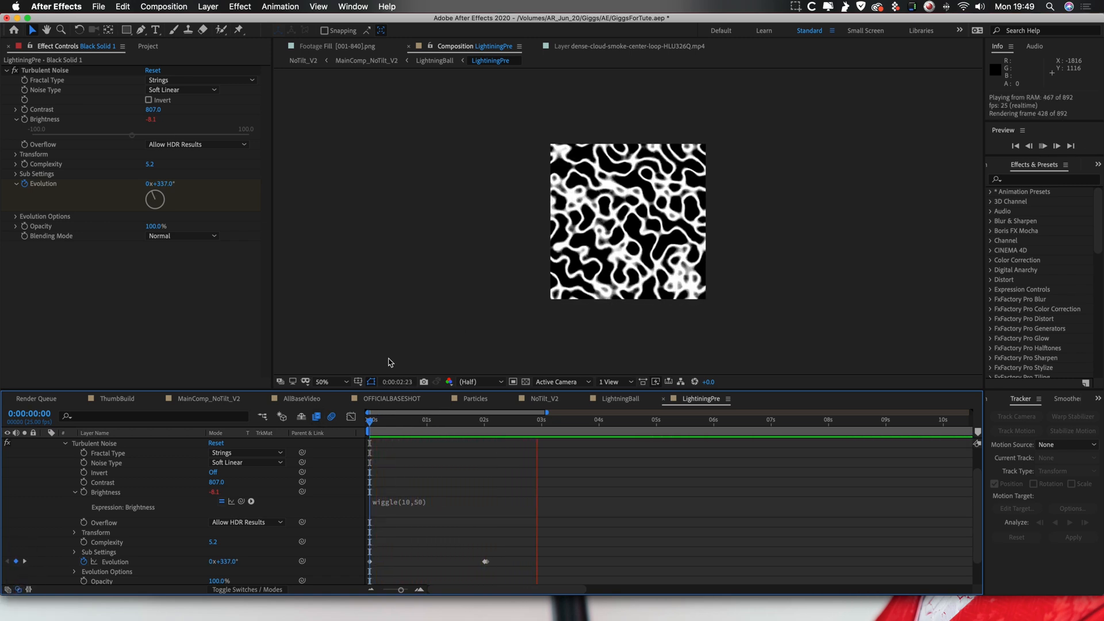
{"action": "key", "text": "space"}
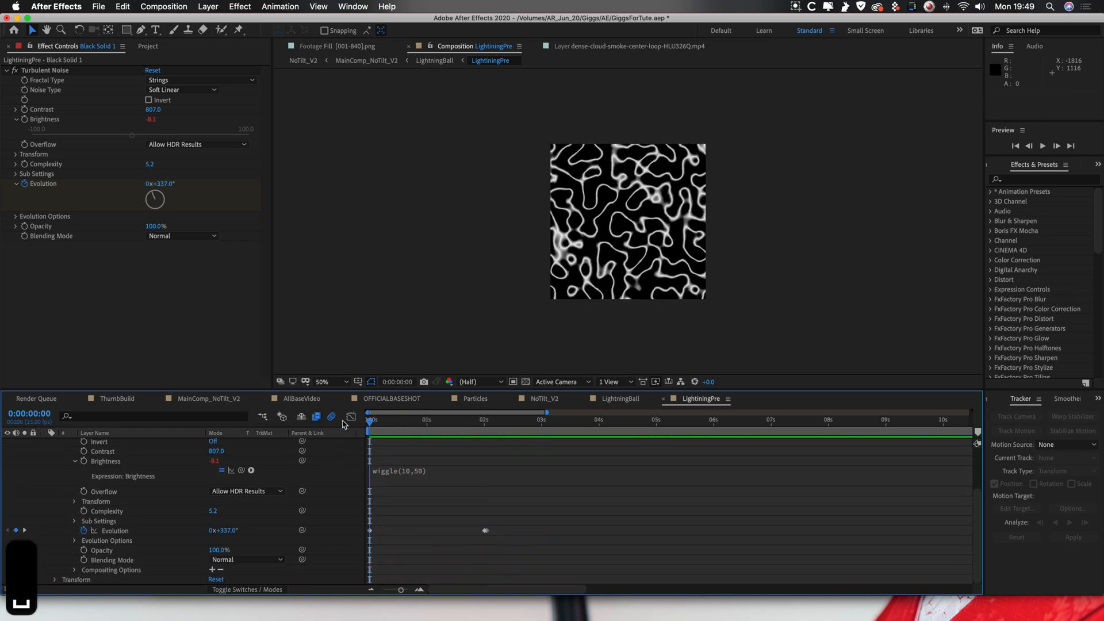
{"action": "key", "text": "space"}
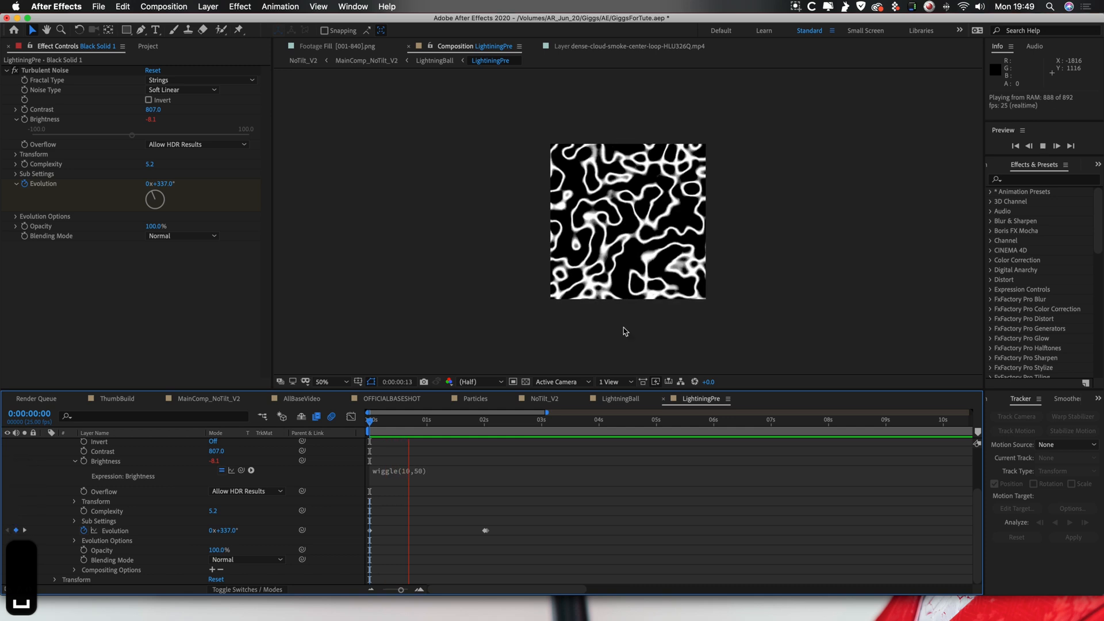
{"action": "key", "text": "space"}
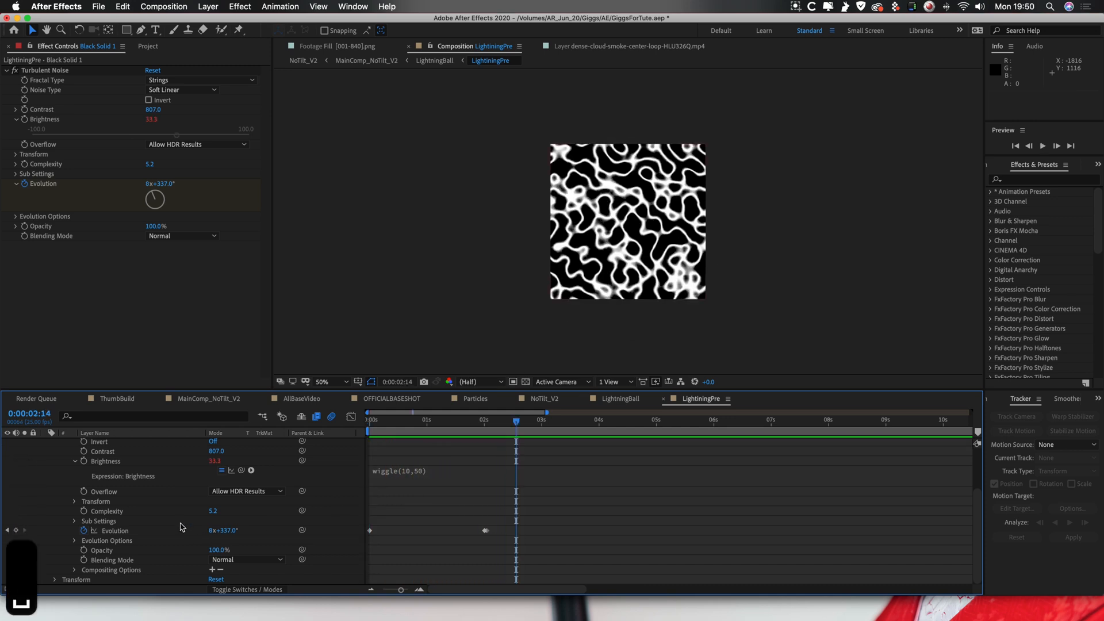
Collapse the Black Solid 1 properties, and briefly show the white circle of Shape Layer 1 before hiding it again.
{"action": "scroll", "coordinate": [180, 528], "scroll_direction": "up", "scroll_amount": 3}
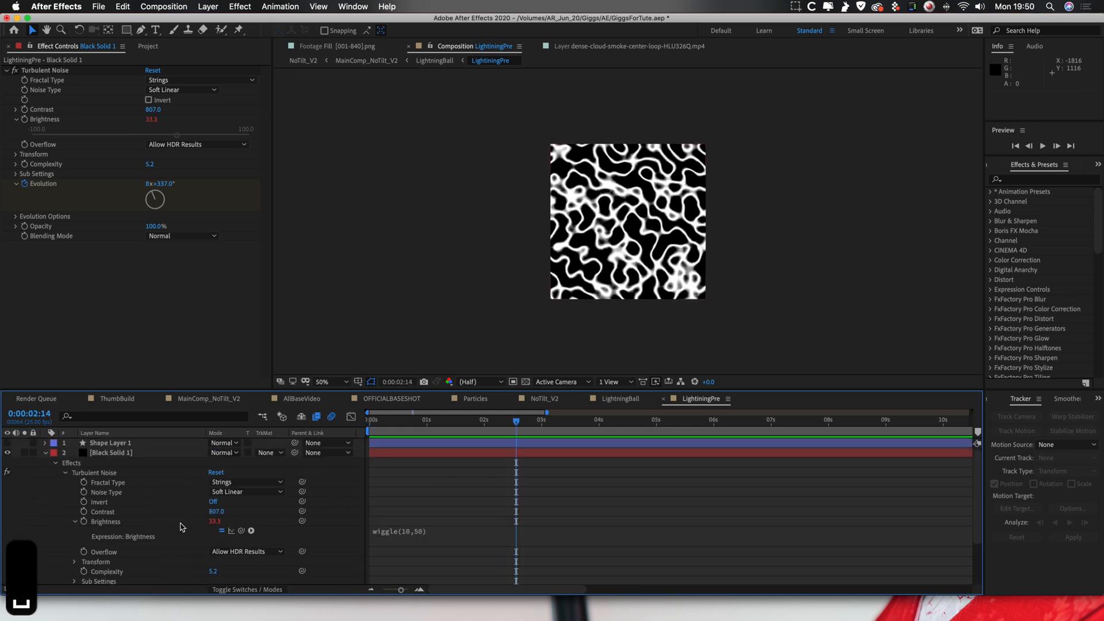
{"action": "left_click", "coordinate": [47, 453]}
{"action": "key", "text": "space"}
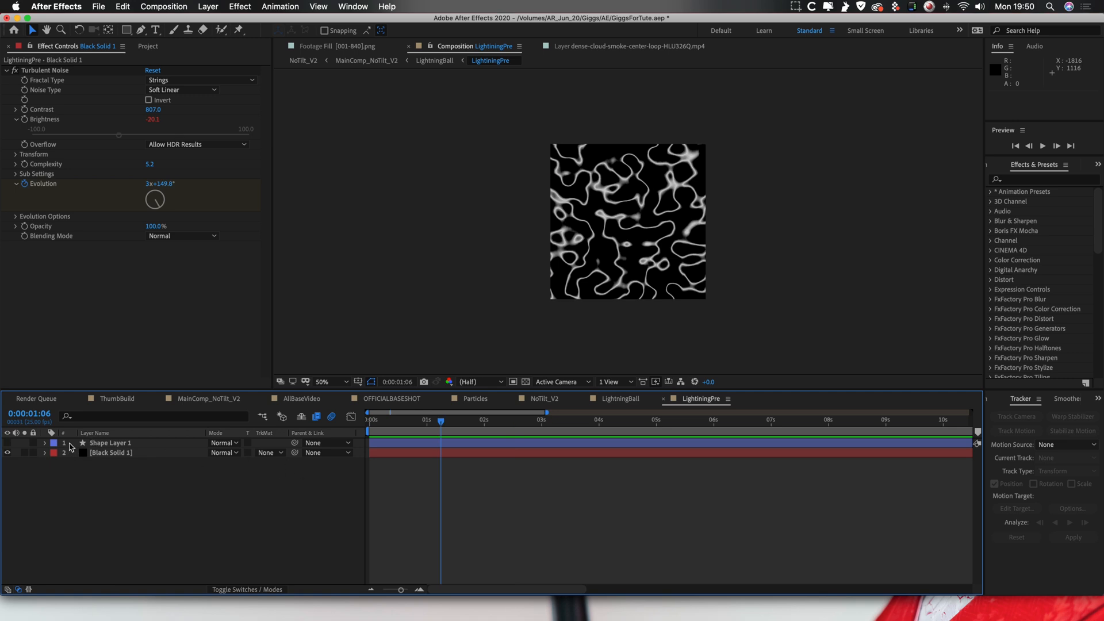
{"action": "left_click", "coordinate": [114, 446]}
{"action": "left_click", "coordinate": [8, 443]}
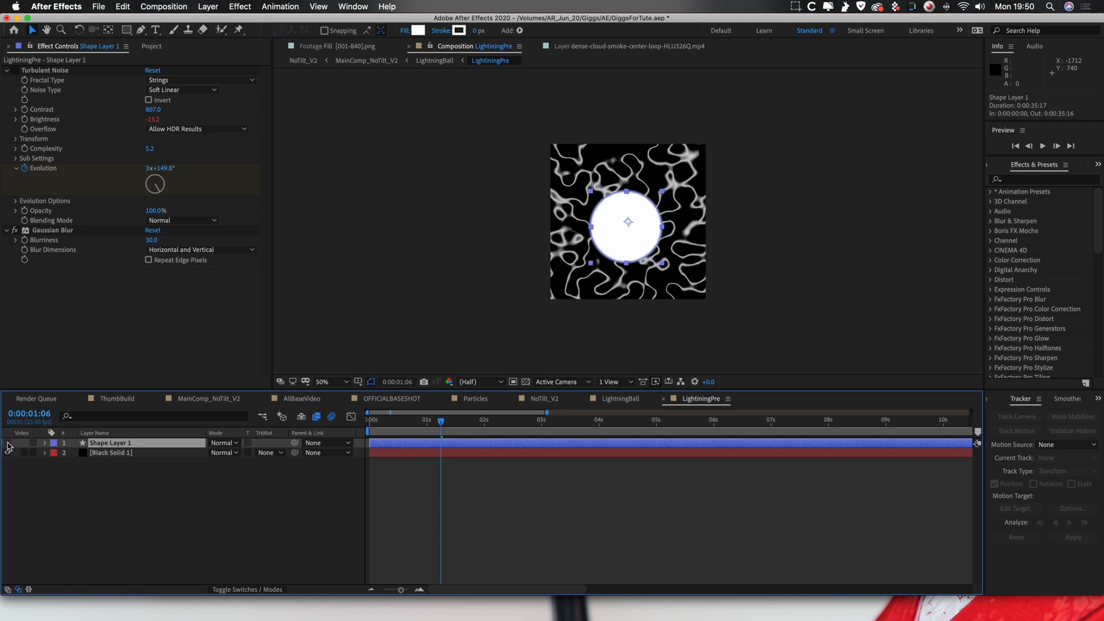
{"action": "left_click", "coordinate": [8, 443]}
Set the track matte of Black Solid 1 to Alpha Matte "Shape Layer 1" and play the masked noise.
{"action": "left_click", "coordinate": [269, 453]}
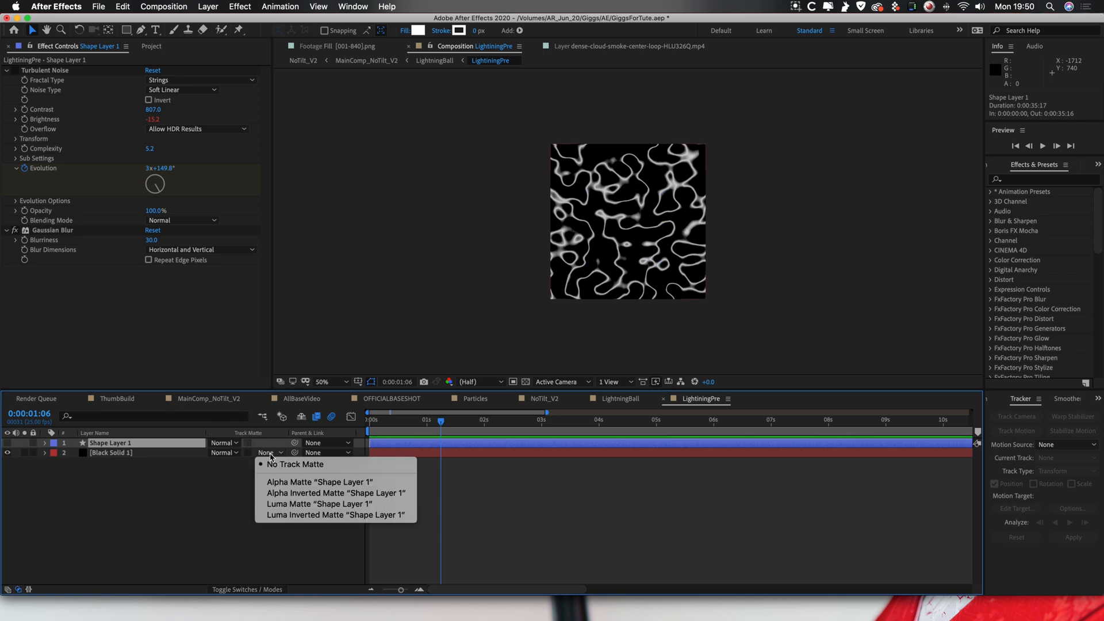
{"action": "left_click", "coordinate": [355, 488]}
{"action": "key", "text": "space"}
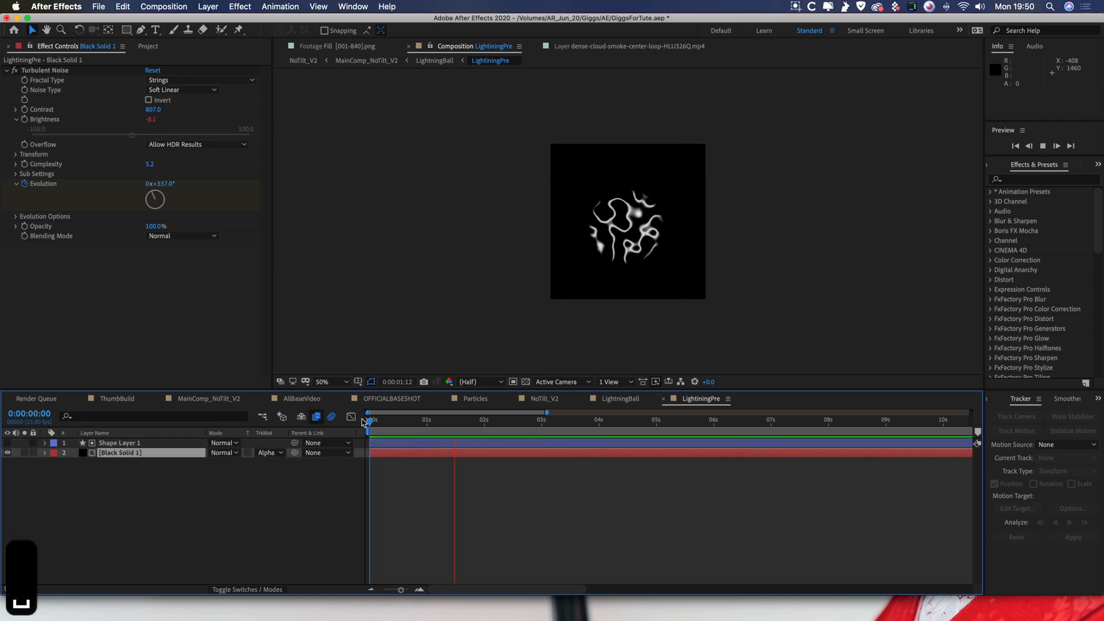
Return to the LightningBall composition and view it at 100% zoom.
{"action": "key", "text": "slash"}
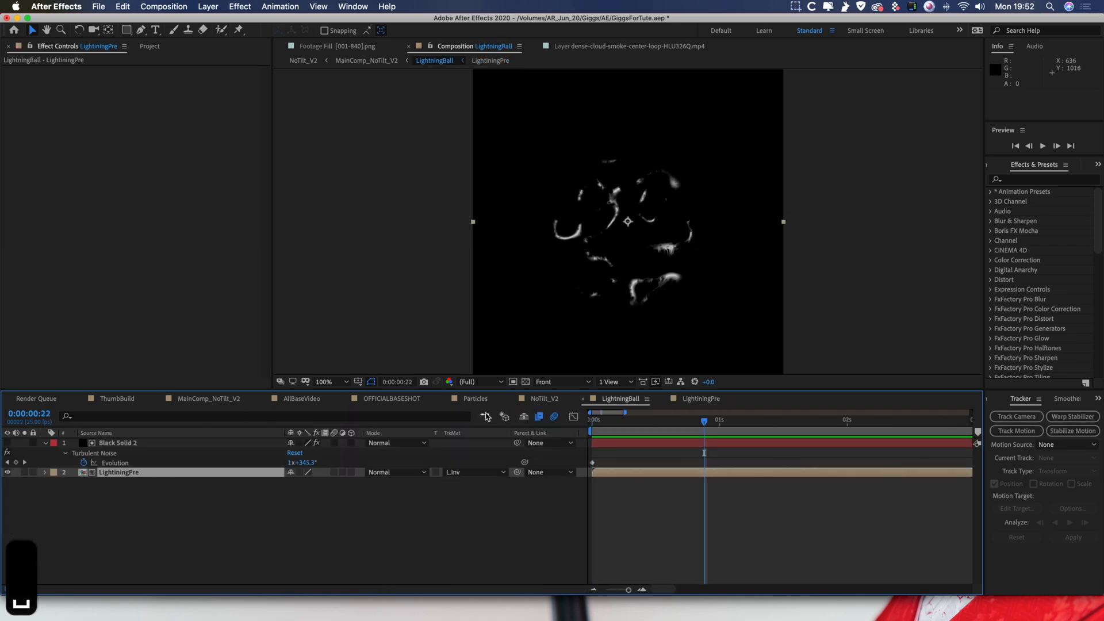
{"action": "left_click", "coordinate": [487, 417]}
{"action": "left_click", "coordinate": [404, 420]}
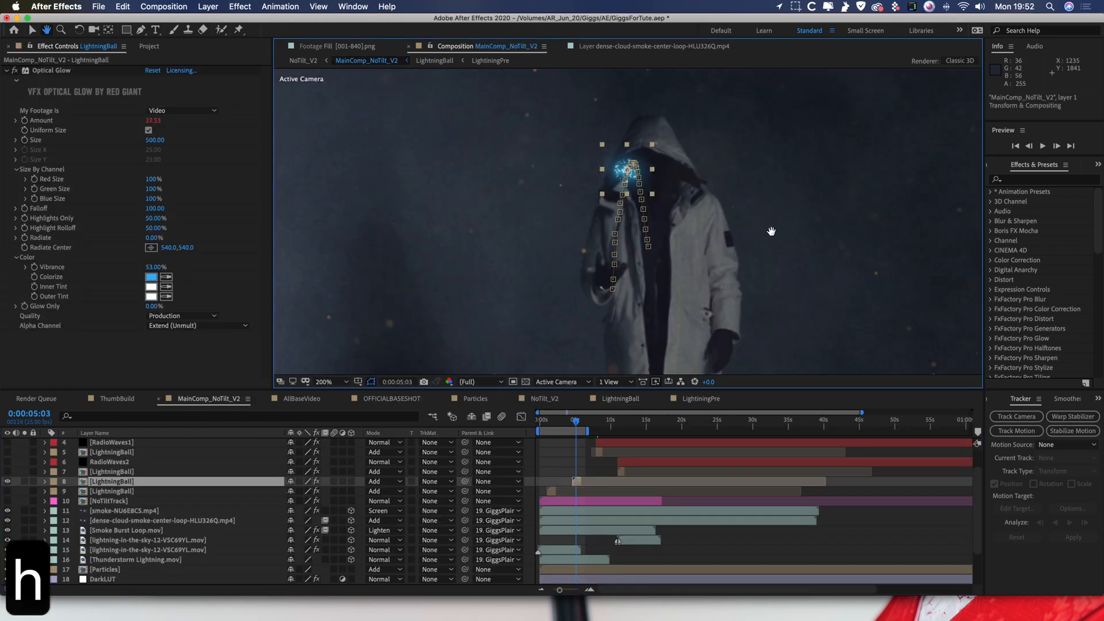
Solo LightningBall layer 8 in MainComp_NoTilt_V2 and compare it with Optical Glow off and on.
{"action": "key", "text": "v"}
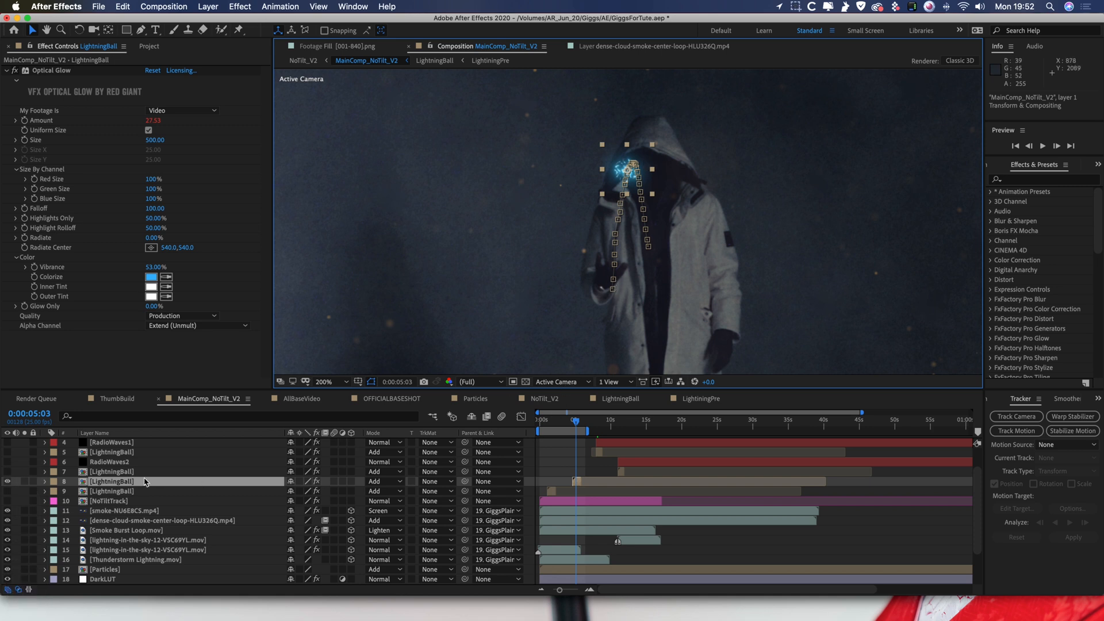
{"action": "left_click", "coordinate": [25, 482]}
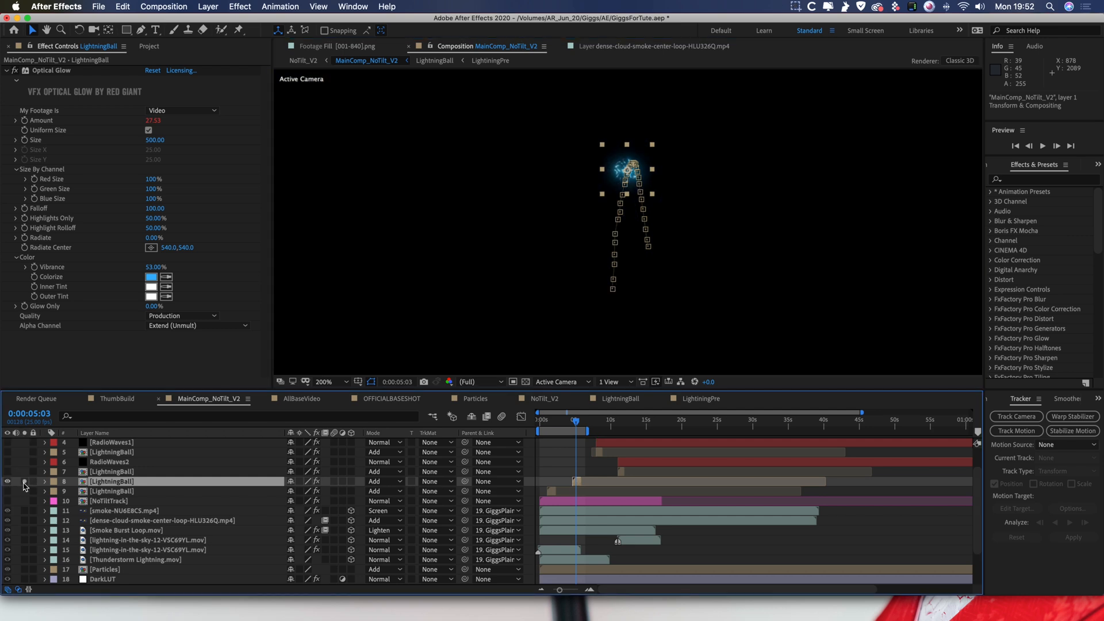
{"action": "left_click", "coordinate": [49, 71]}
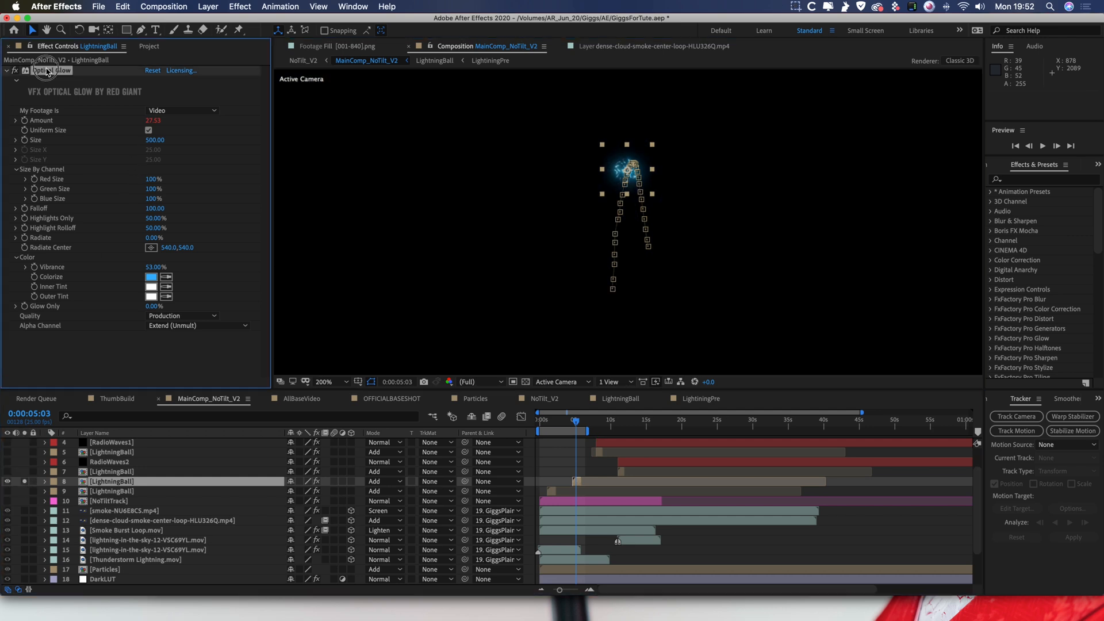
{"action": "left_click", "coordinate": [14, 72]}
{"action": "left_click", "coordinate": [14, 71]}
{"action": "left_click", "coordinate": [14, 72]}
{"action": "left_click", "coordinate": [14, 71]}
Inspect the soloed lightning ball at 400% zoom and play its animation from 0:00:03:22.
{"action": "left_click", "coordinate": [557, 464]}
{"action": "key", "text": "period"}
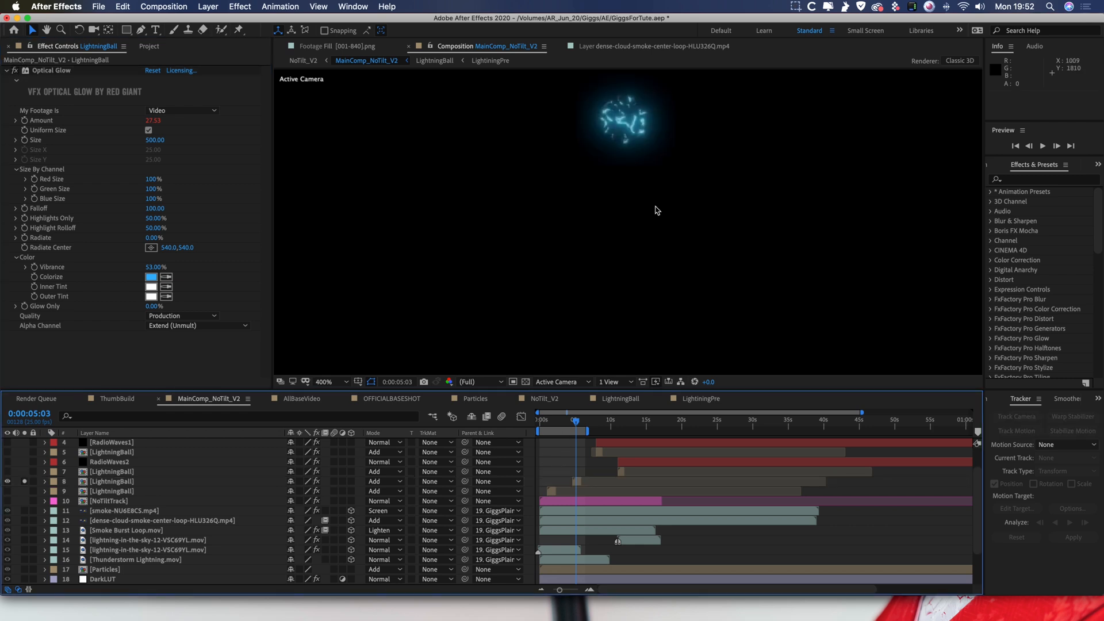
{"action": "key", "text": "h"}
{"action": "left_click_drag", "start_coordinate": [654, 213], "coordinate": [655, 311]}
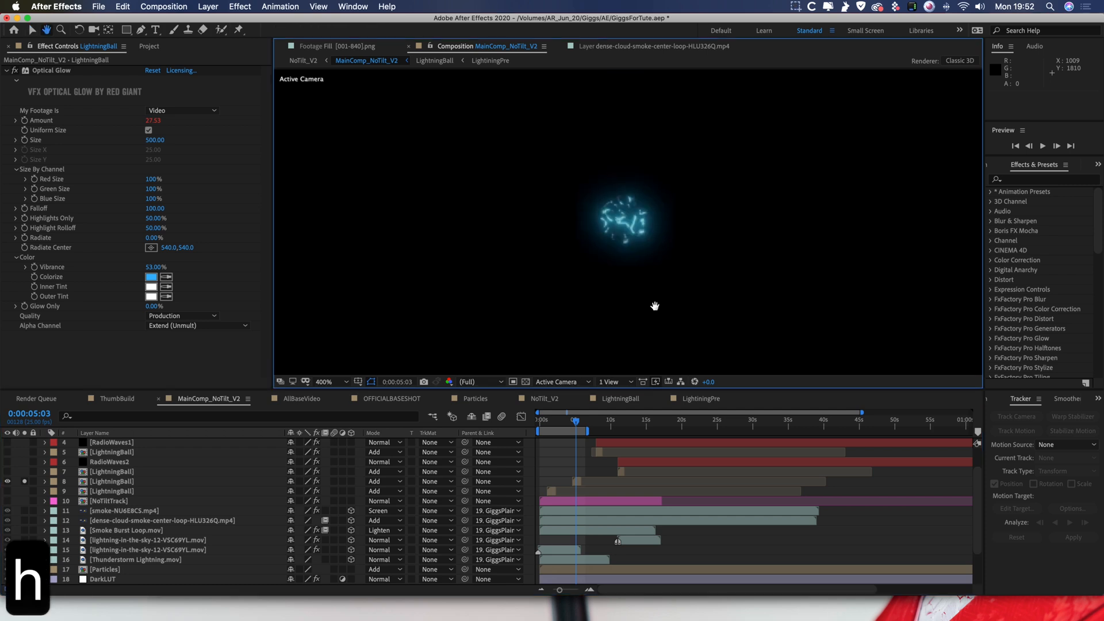
{"action": "key", "text": "v"}
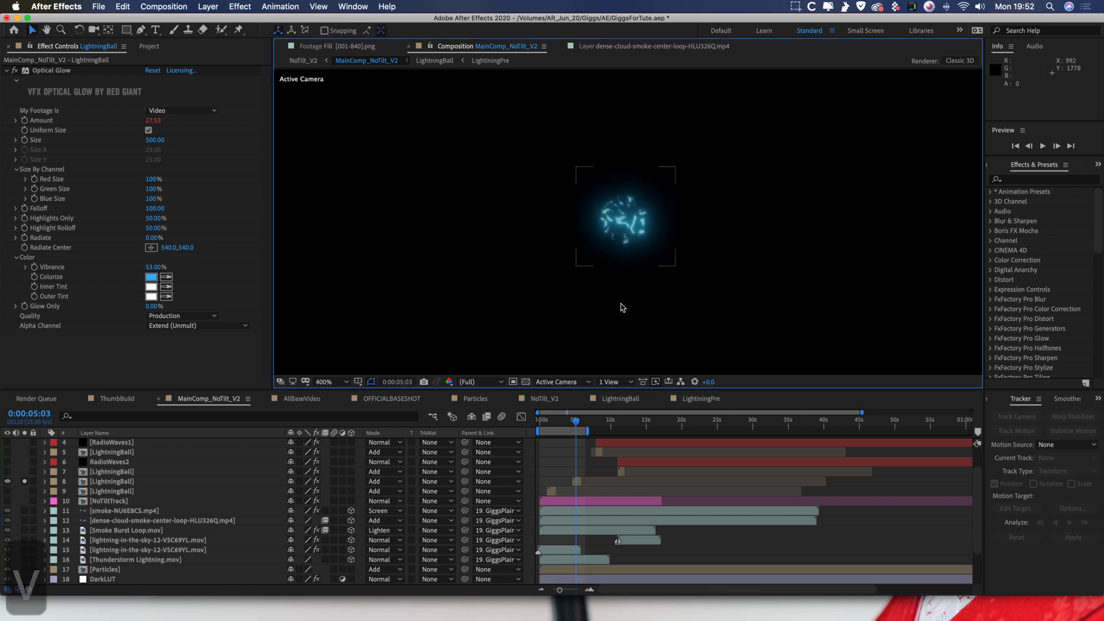
{"action": "left_click_drag", "start_coordinate": [574, 425], "coordinate": [574, 424]}
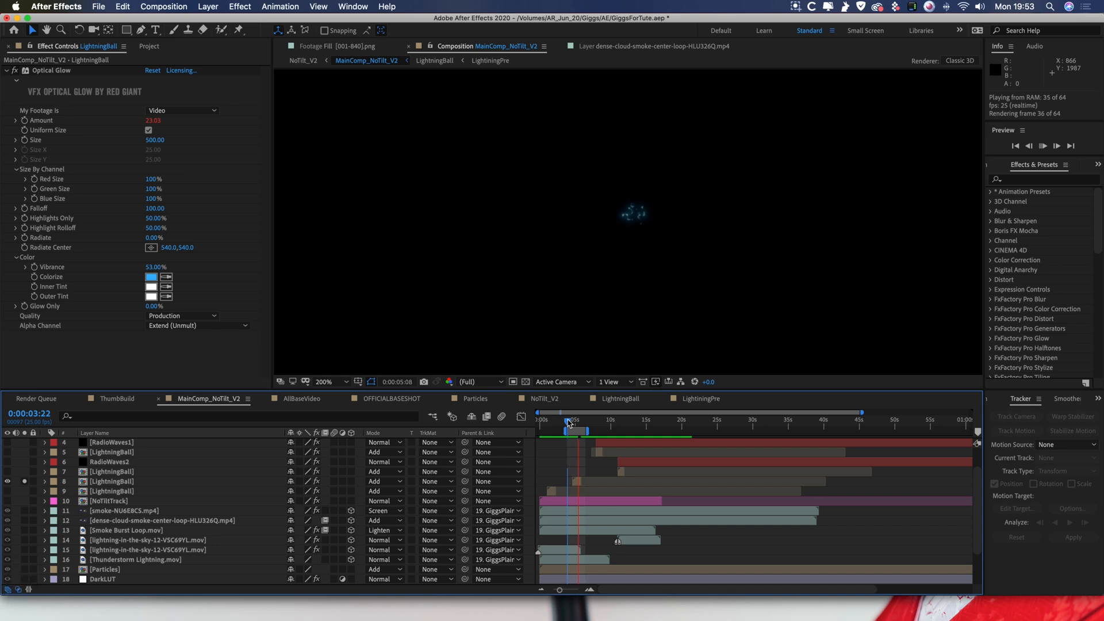
Replay the soloed lightning ball and unsolo LightningBall layer 8 to inspect the full composite.
{"action": "key", "text": "space"}
{"action": "key", "text": "space"}
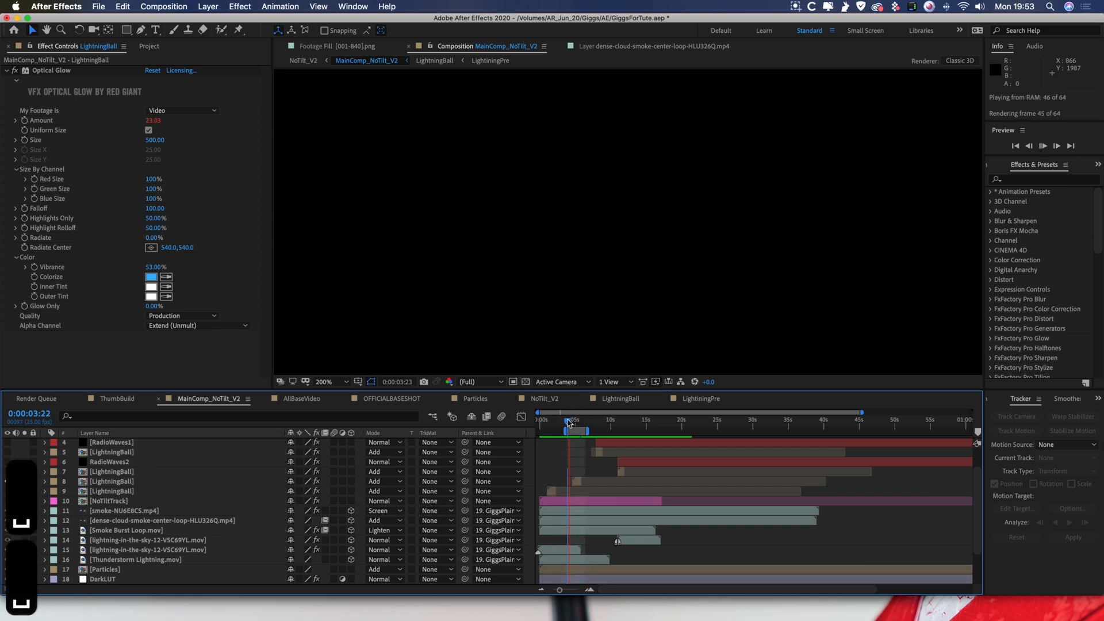
{"action": "key", "text": "space"}
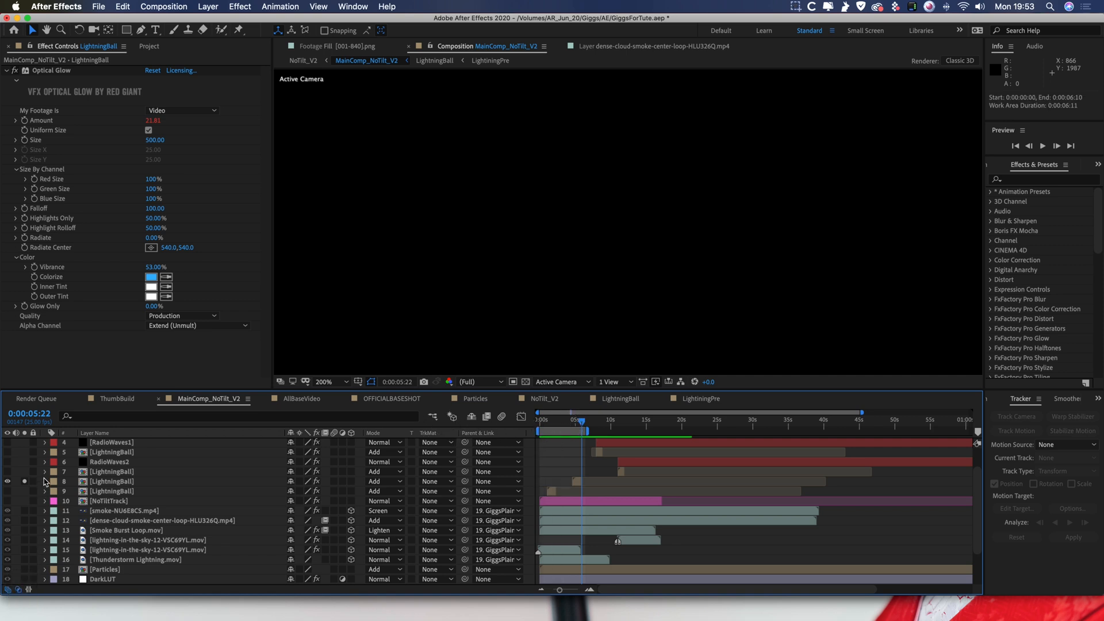
{"action": "left_click", "coordinate": [24, 482]}
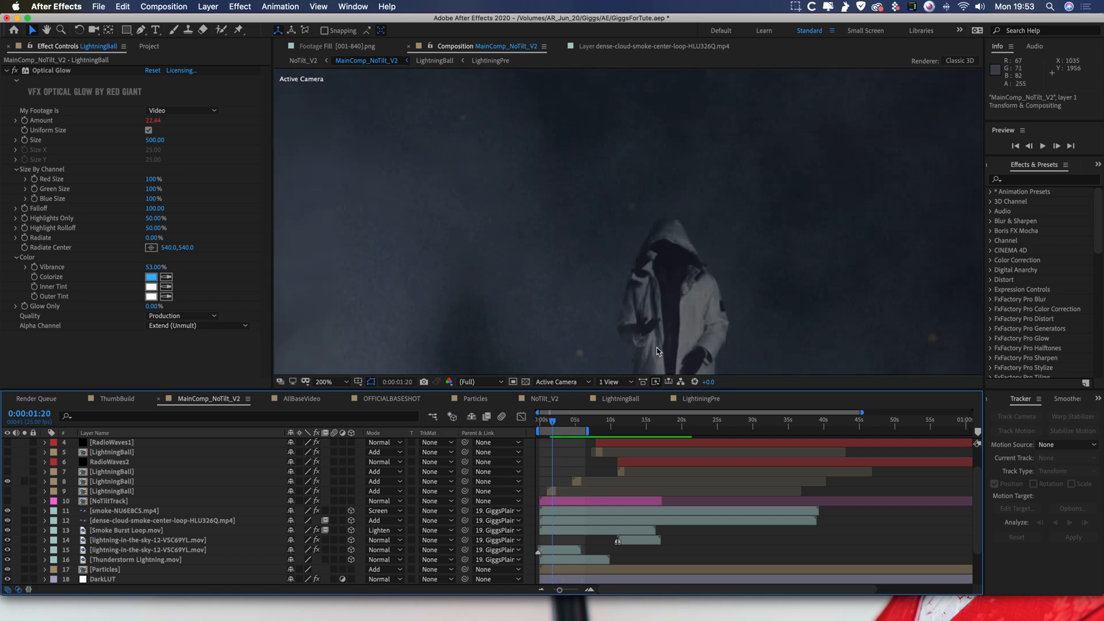
{"action": "scroll", "coordinate": [659, 352], "scroll_direction": "up", "scroll_amount": 2}
{"action": "key", "text": "h"}
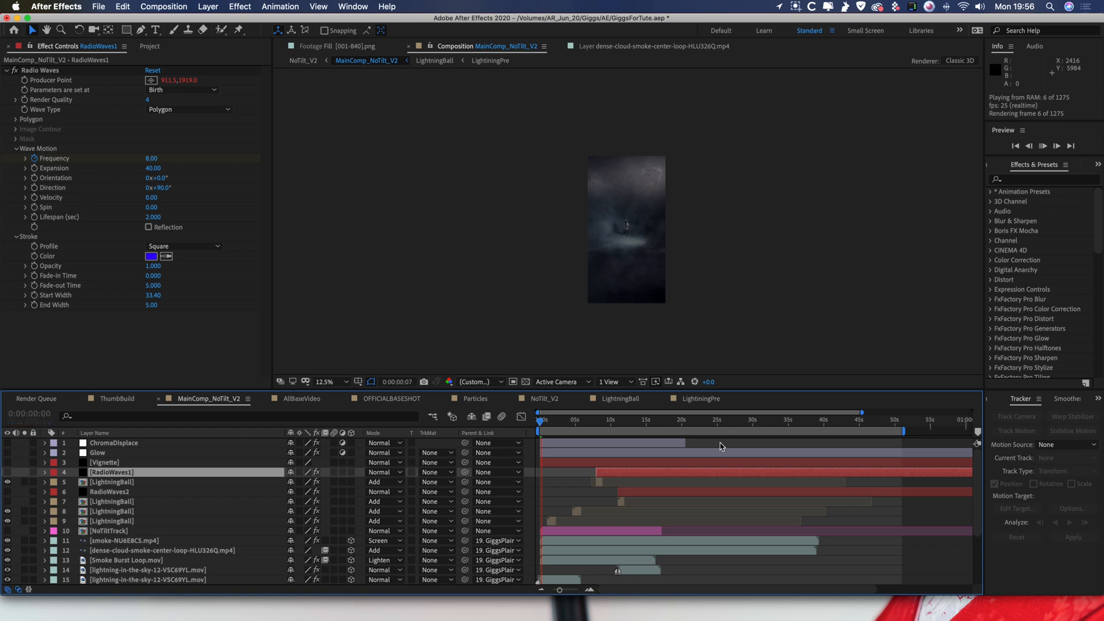
Play the white-studio footage in MainComp_NoTilt_V2 from 0:00:23:20.
{"action": "left_click_drag", "start_coordinate": [666, 425], "coordinate": [711, 424]}
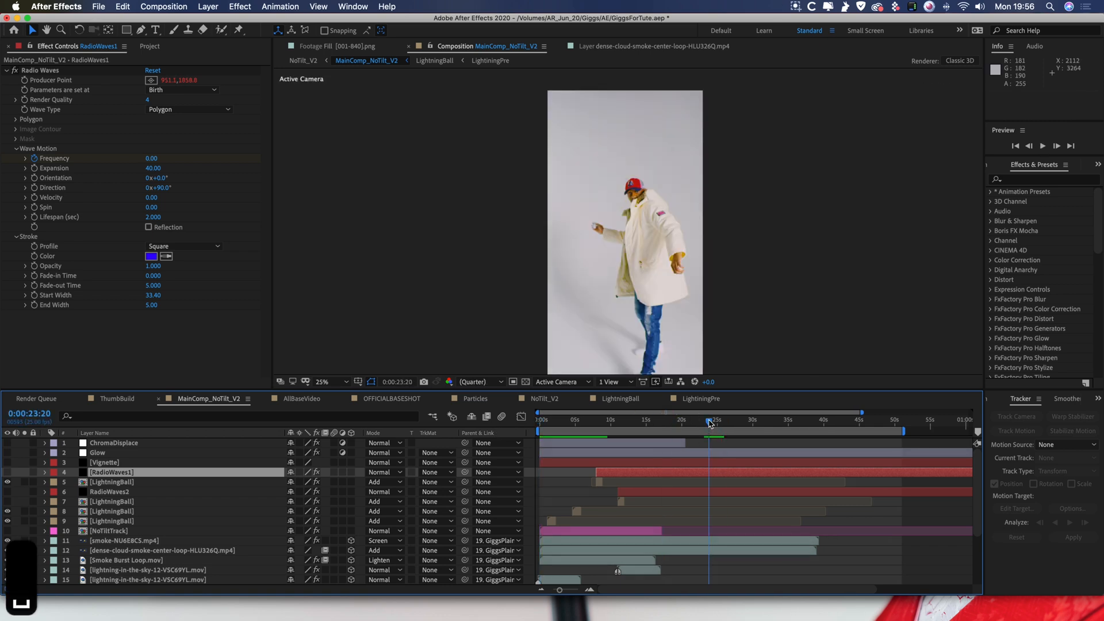
{"action": "key", "text": "space"}
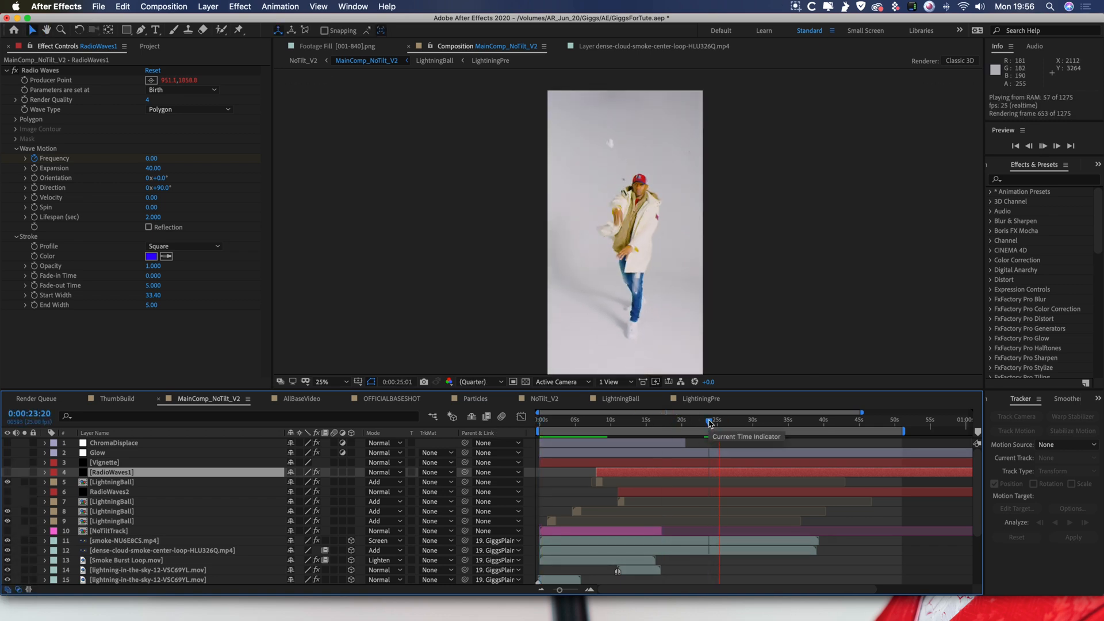
{"action": "key", "text": "space"}
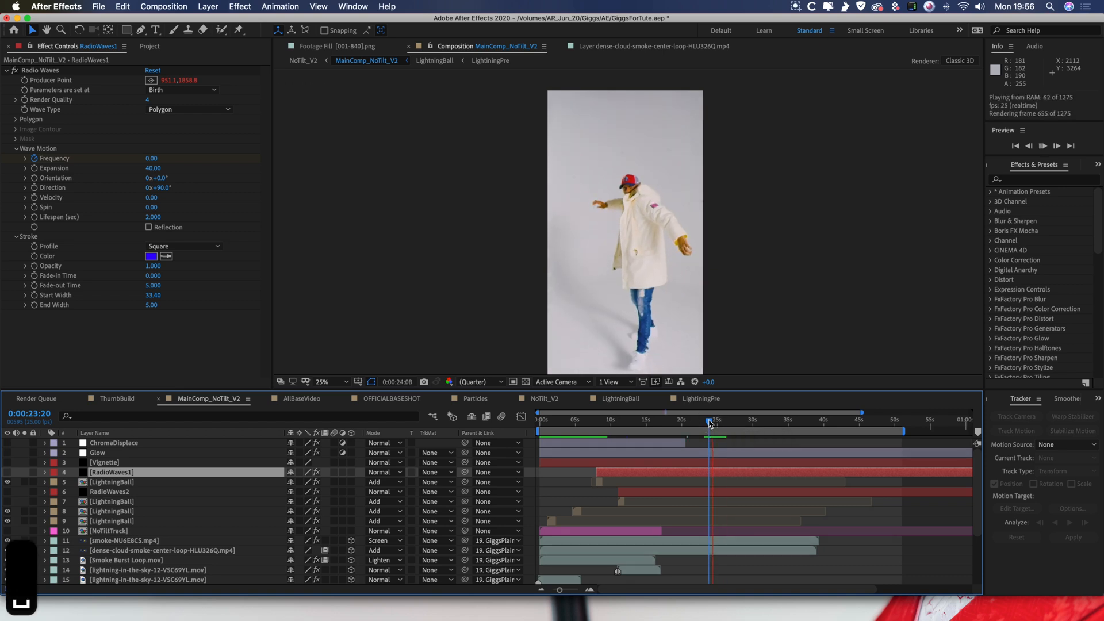
{"action": "key", "text": "space"}
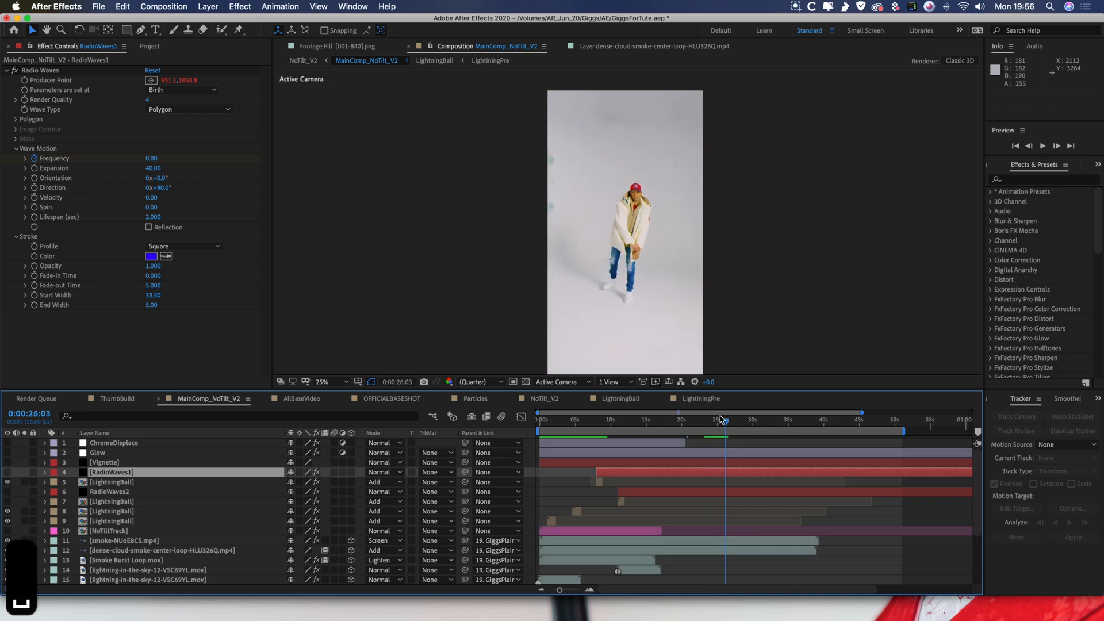
Go to 0:00:25:07 and step forward frame by frame through the performer's throwing motion.
{"action": "left_click", "coordinate": [719, 423]}
{"action": "left_click_drag", "start_coordinate": [720, 423], "coordinate": [718, 424]}
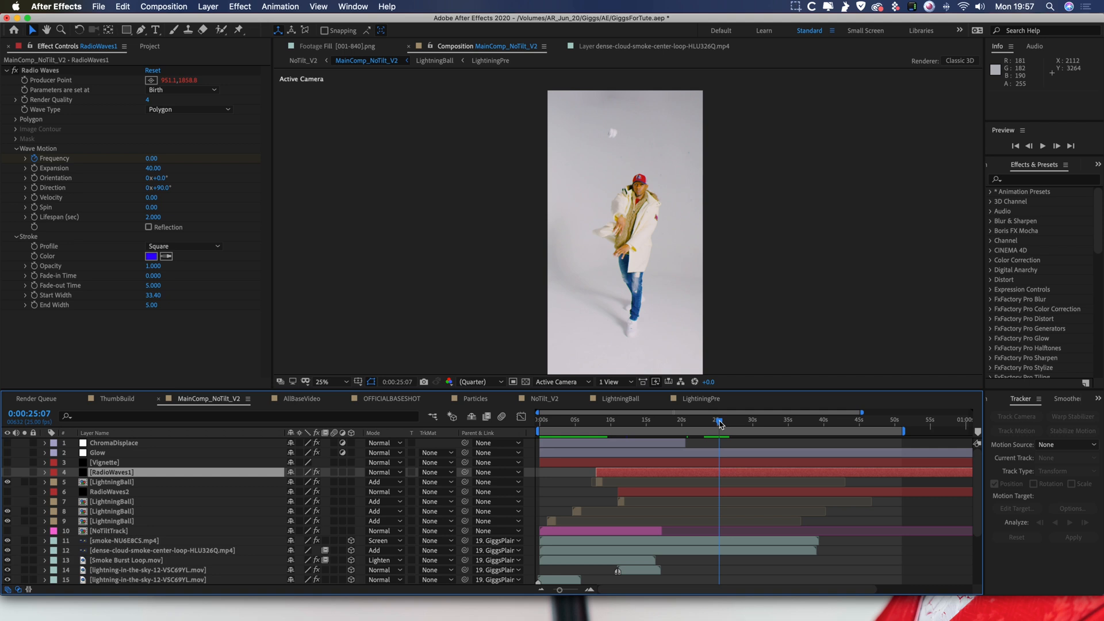
{"action": "key", "text": "super+Right"}
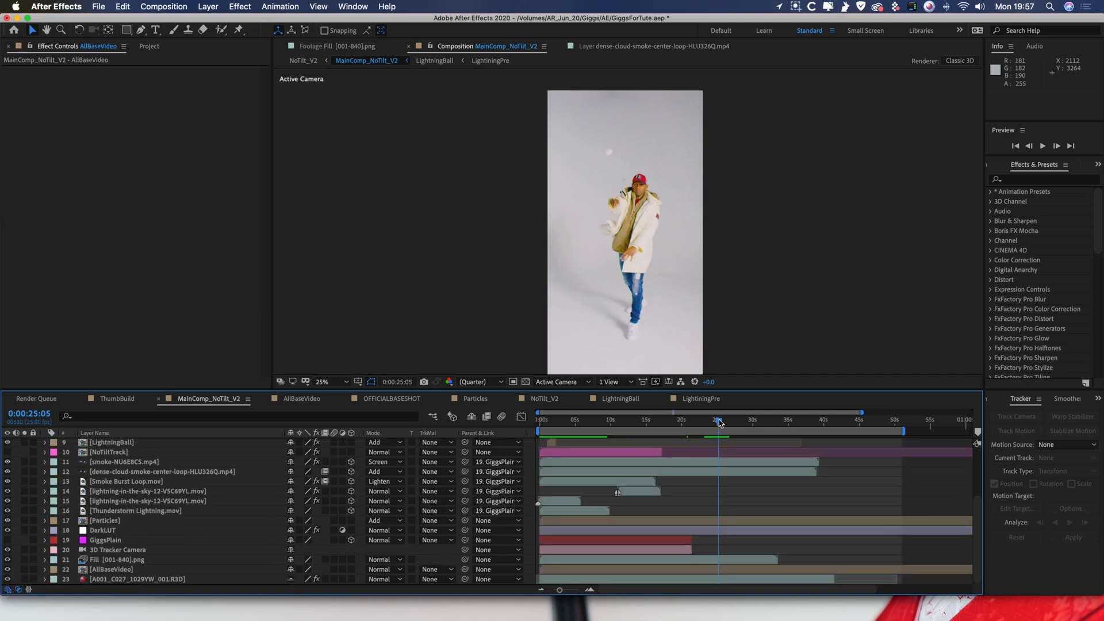
{"action": "key", "text": "super+Right"}
{"action": "key", "text": "super+Right"}
{"action": "key", "text": "super+Right"}
{"action": "key", "text": "super+Right"}
{"action": "key", "text": "super+Right"}
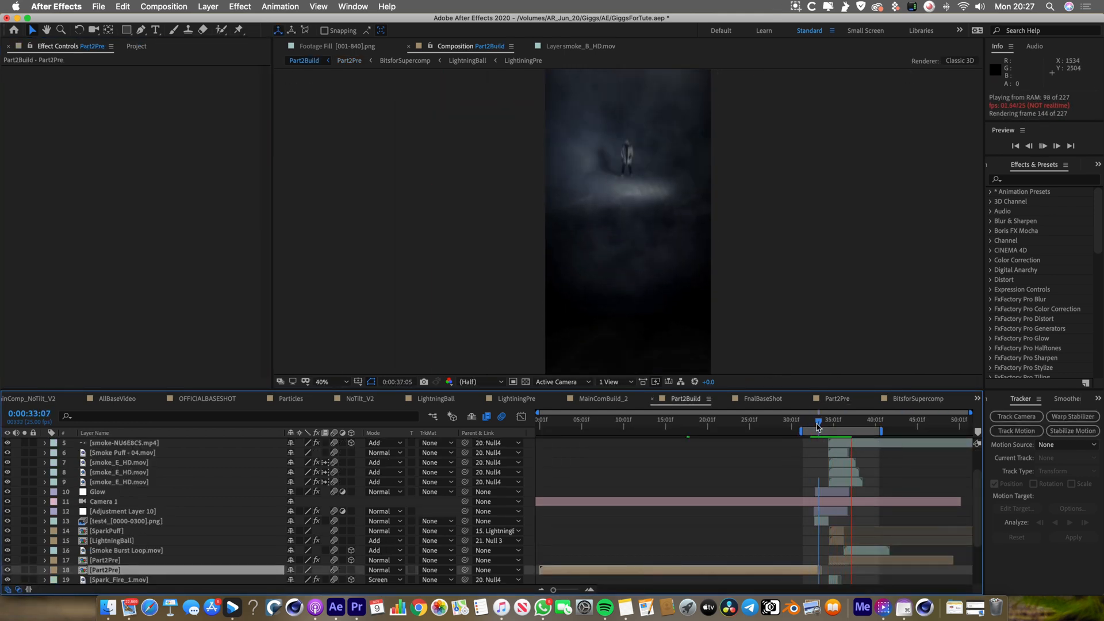
Stop the Part2Build preview to examine the smoke ring around the lightning ball at 0:00:35:04.
{"action": "key", "text": "space"}
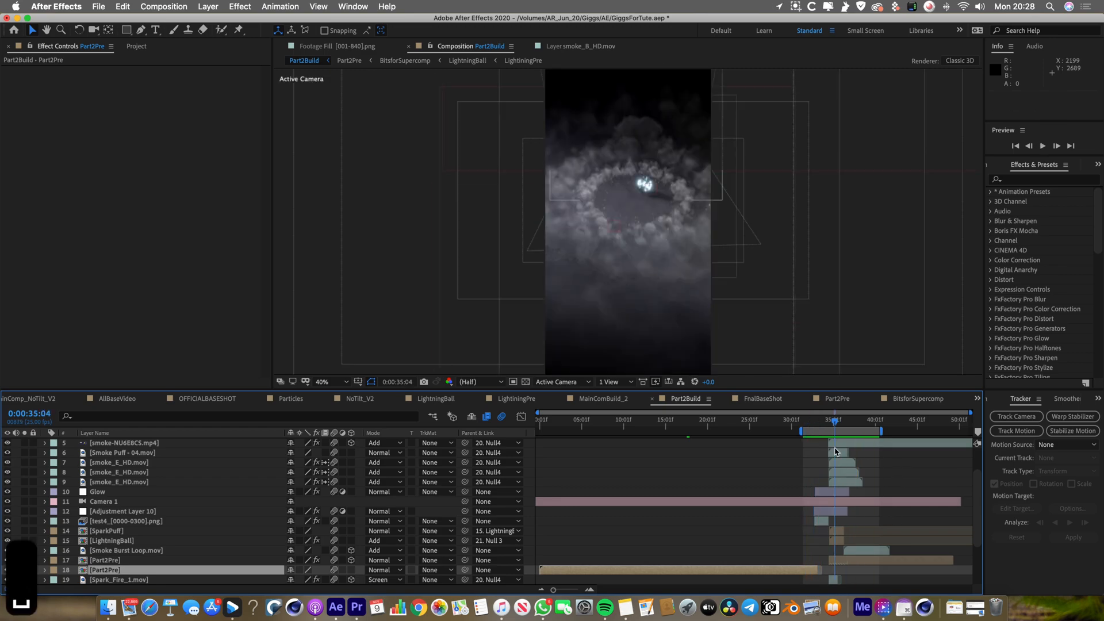